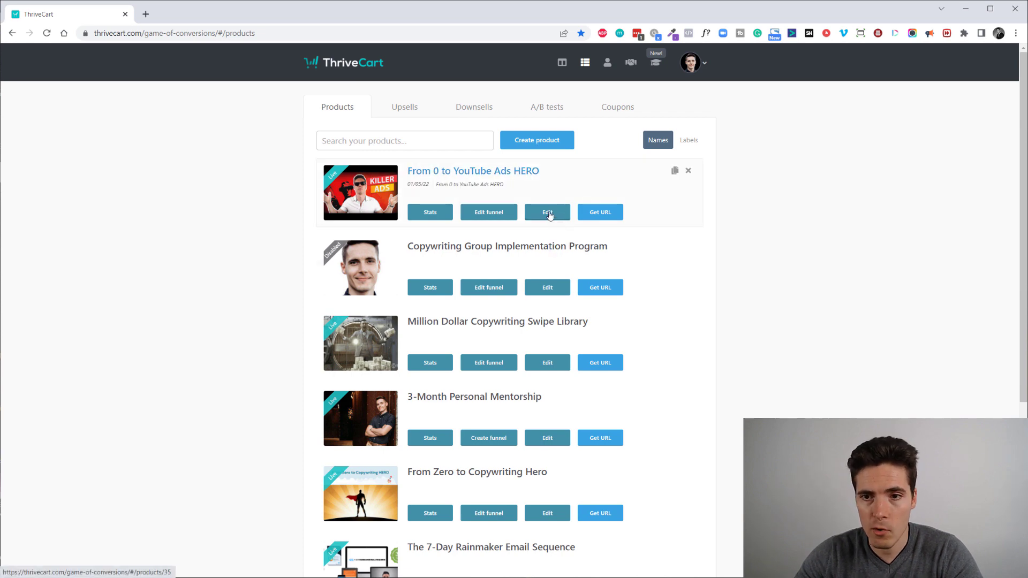
# Open the product From 0 to YouTube Ads HERO for editing, check its name and label, and continue to its pricing settings.
pyautogui.click(548, 213)
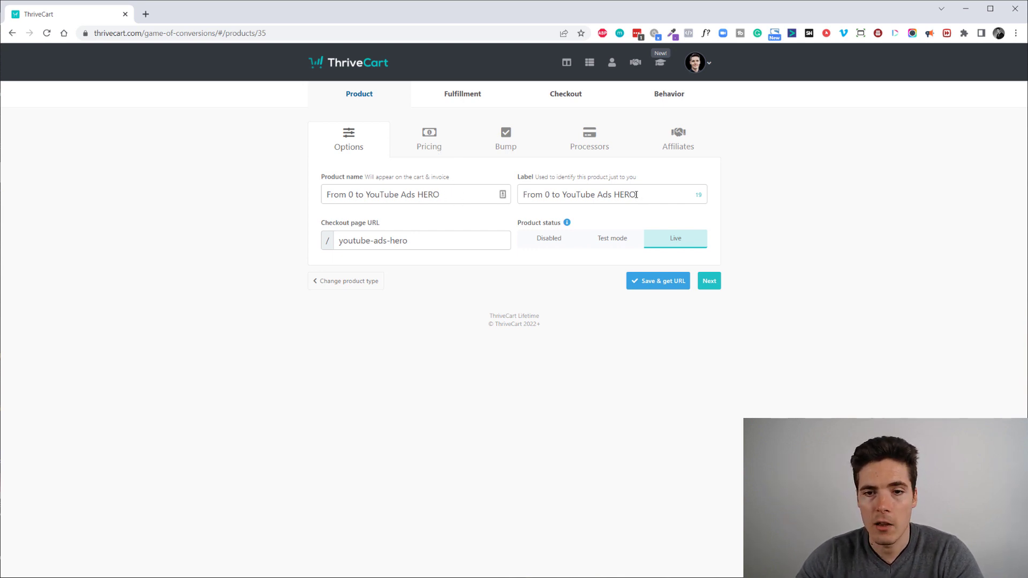
pyautogui.moveTo(535, 195); pyautogui.dragTo(637, 196)
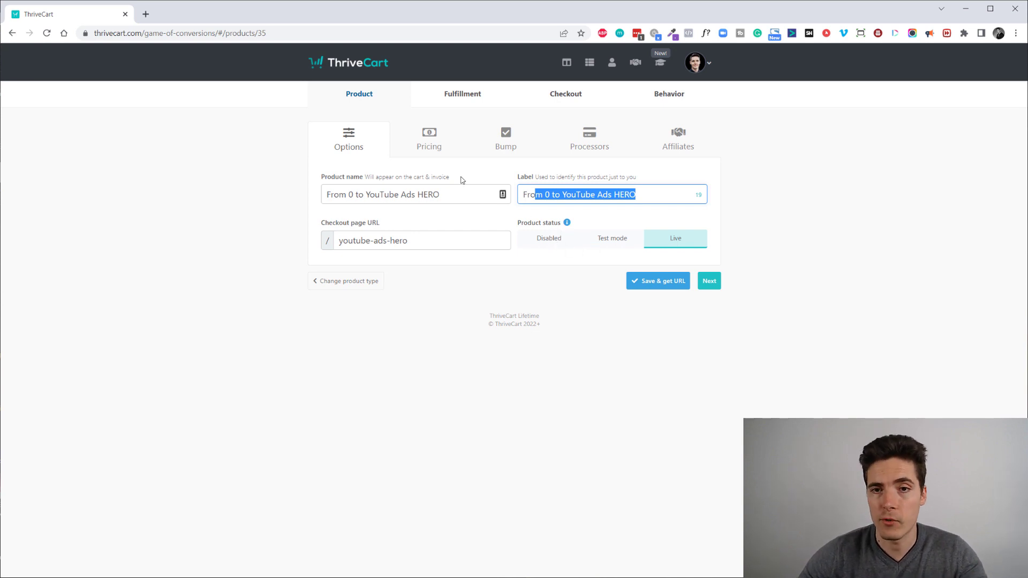
pyautogui.click(708, 286)
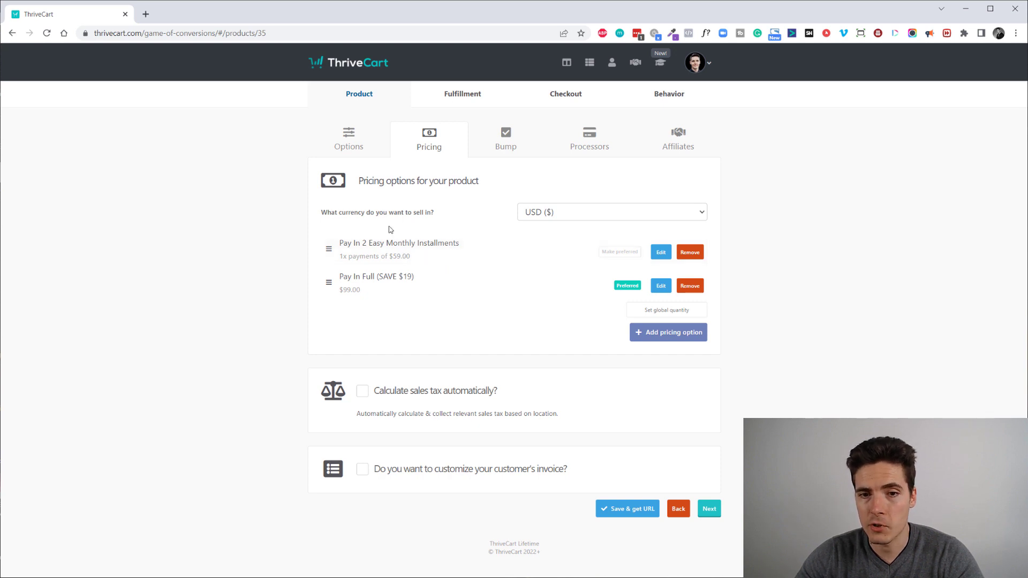
# Examine the Pay your own price payment type and quantity limit choices for a new pricing option, discarding the option.
pyautogui.click(660, 339)
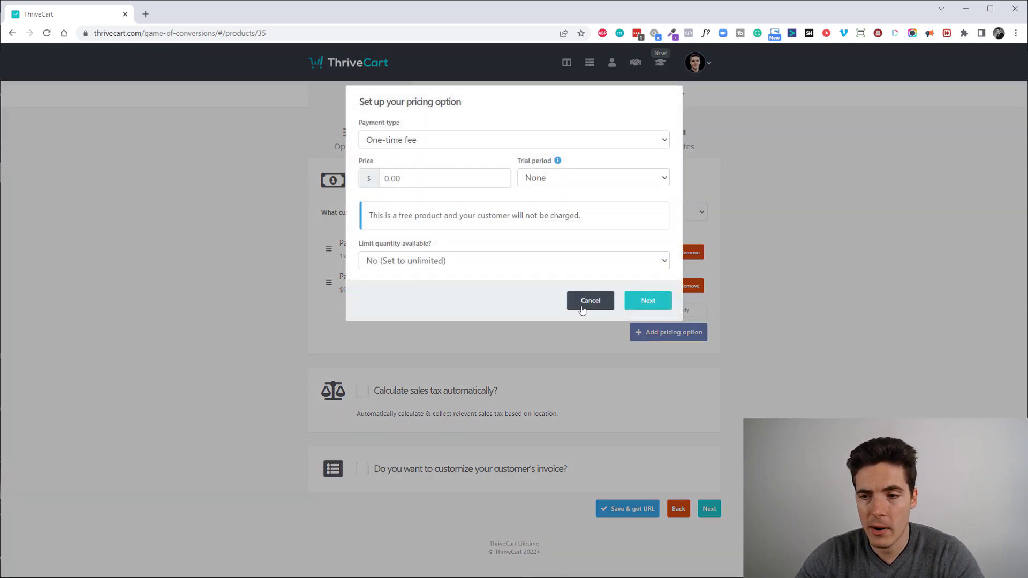
pyautogui.click(475, 141)
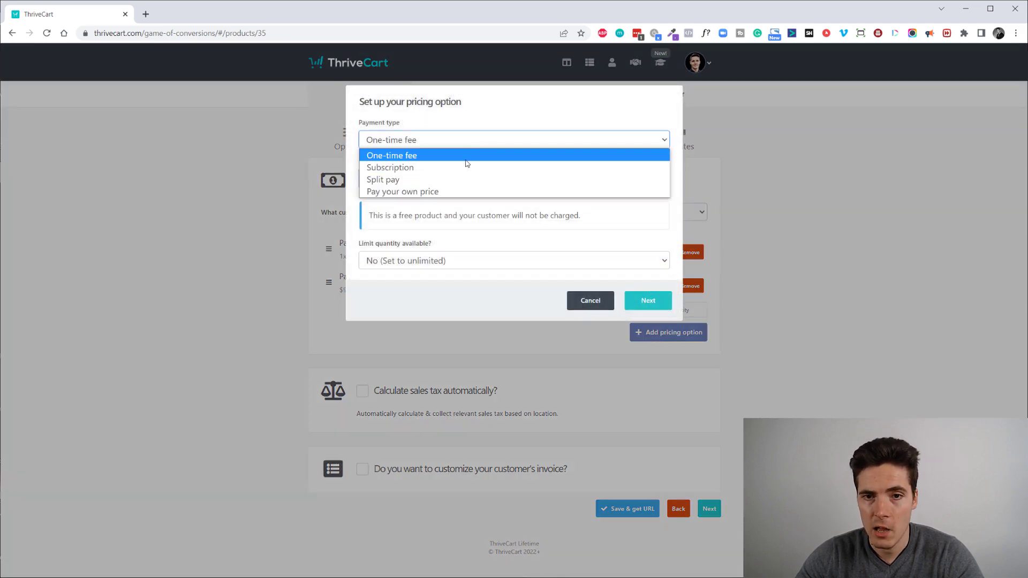
pyautogui.click(465, 192)
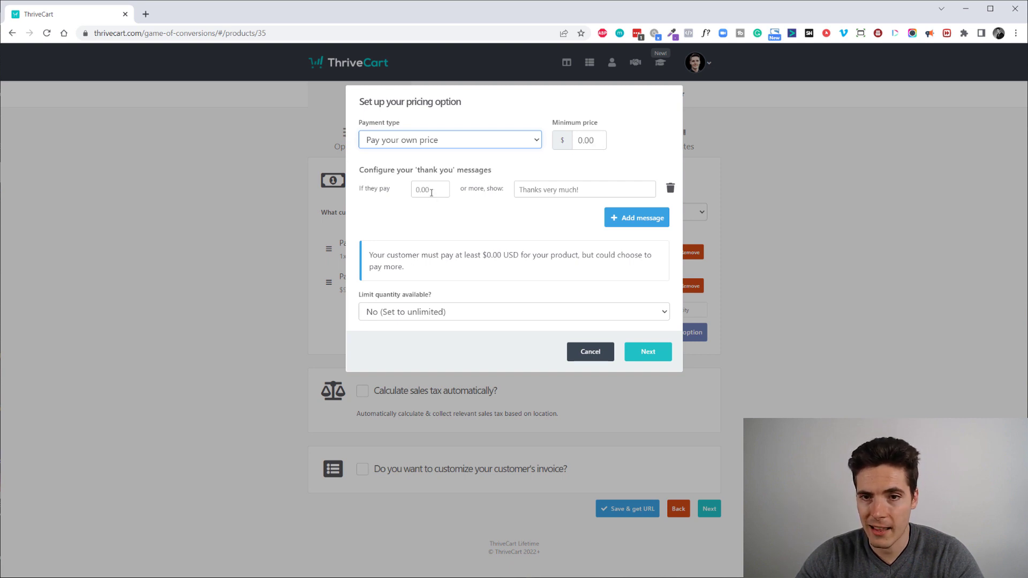
pyautogui.click(442, 314)
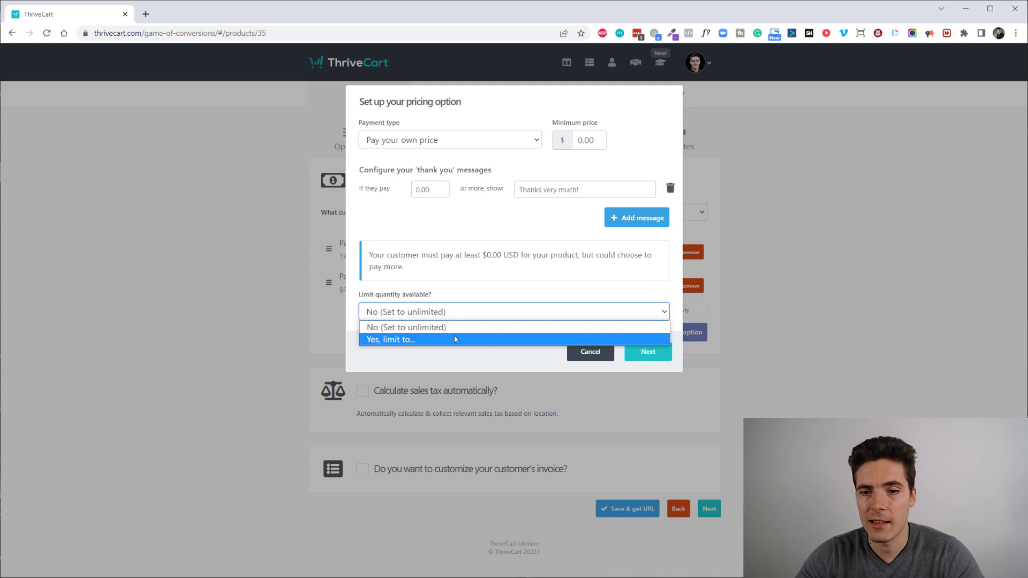
pyautogui.click(601, 323)
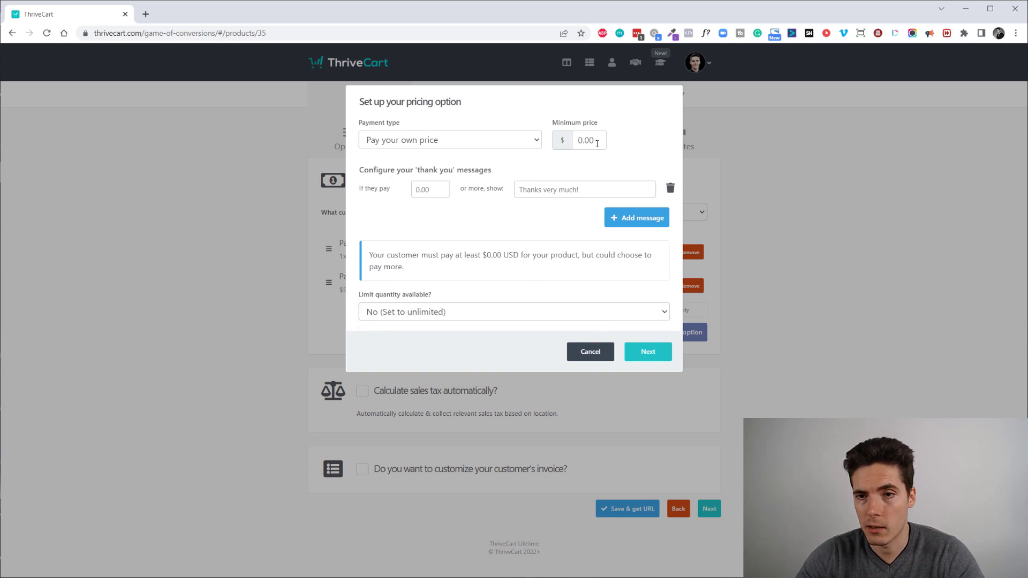
pyautogui.click(576, 352)
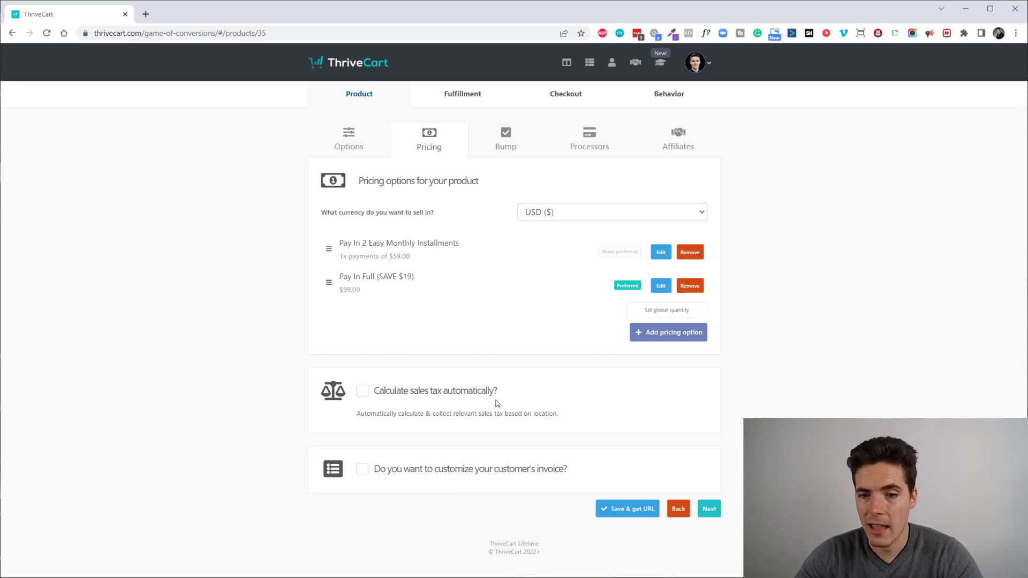
# Examine the product's bump offer settings, reading the full bump product name.
pyautogui.click(710, 510)
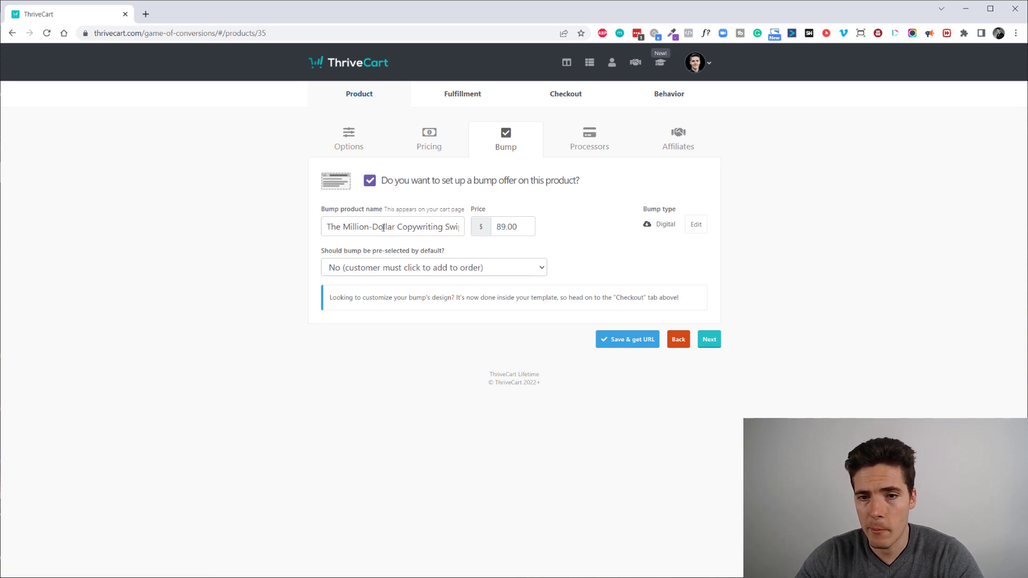
pyautogui.moveTo(377, 227); pyautogui.dragTo(512, 226)
pyautogui.click(429, 227)
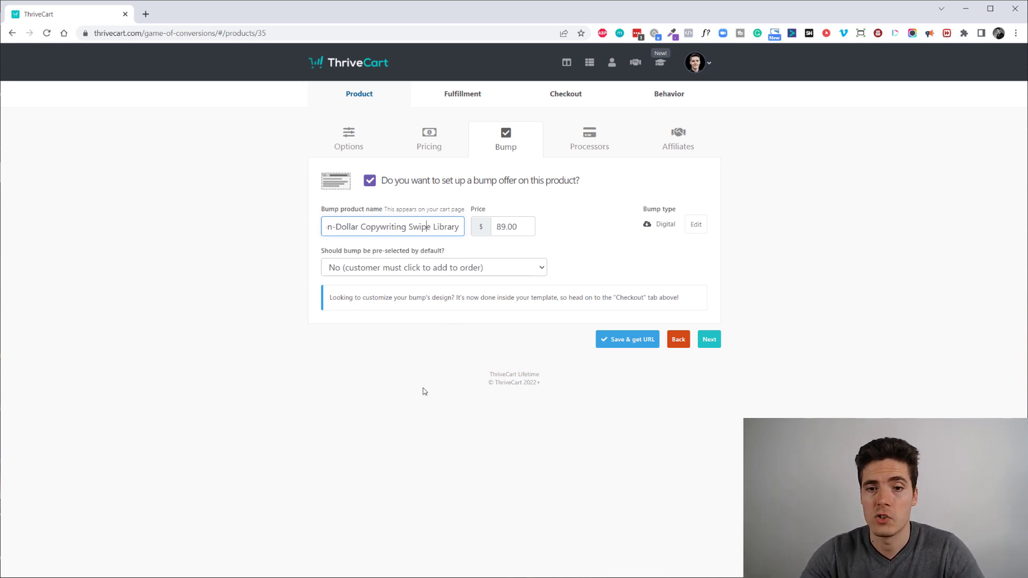
pyautogui.moveTo(419, 224); pyautogui.dragTo(327, 226)
pyautogui.click(406, 228)
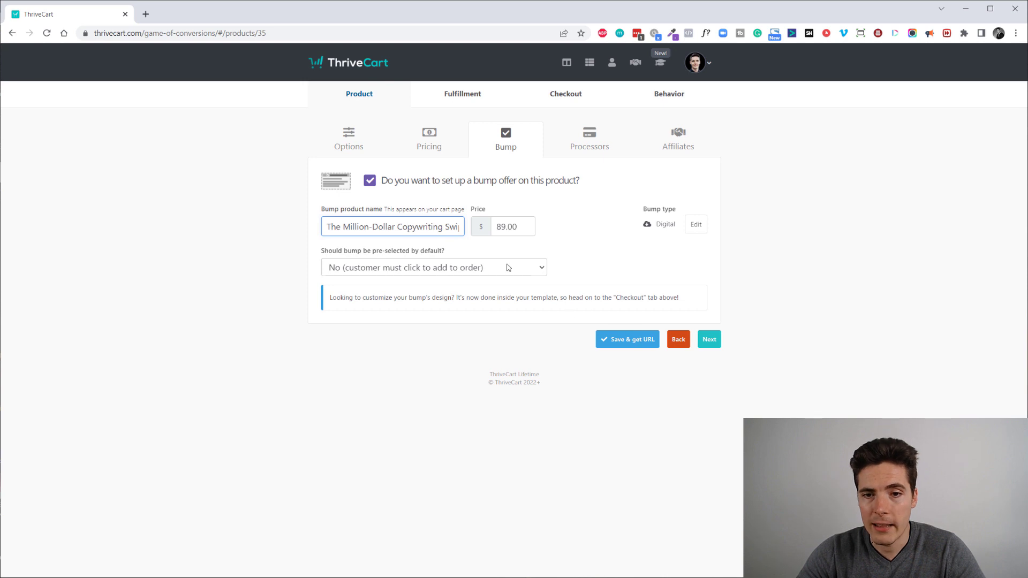
# Examine the payment processors and accounts set up for the product, leaving the setup without saving.
pyautogui.click(713, 344)
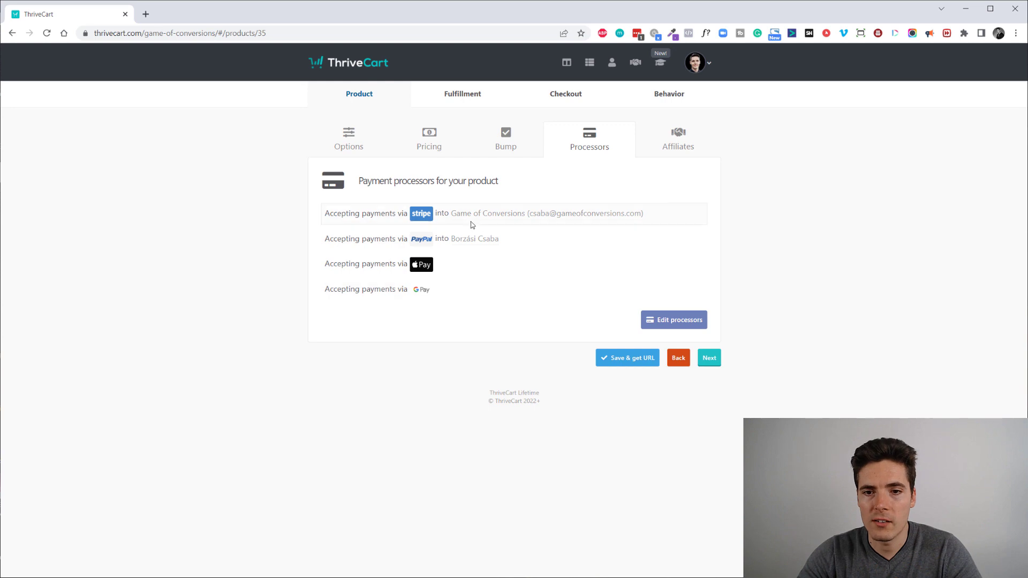
pyautogui.click(666, 326)
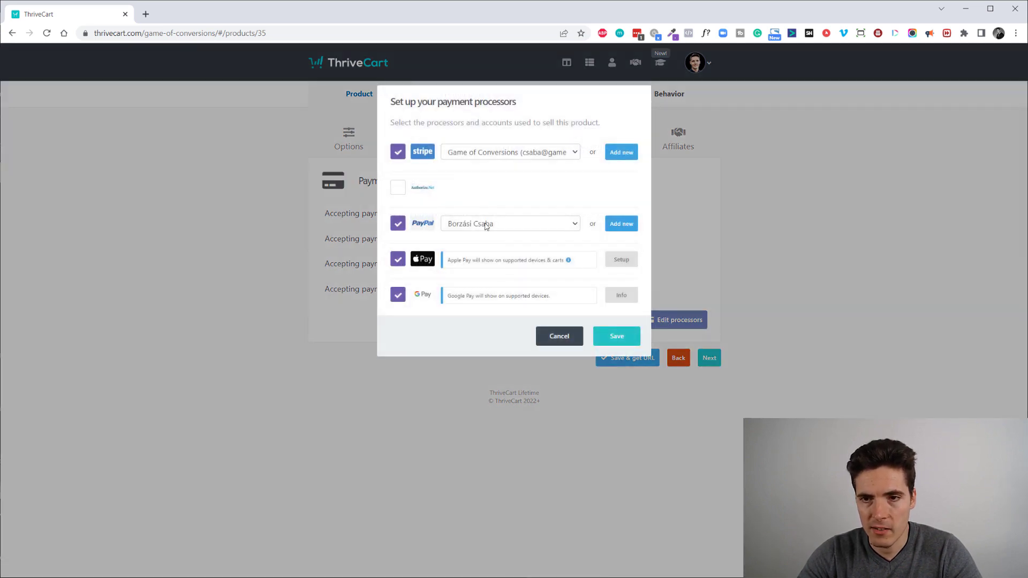
pyautogui.click(560, 336)
# In the affiliate commission settings, keep commissions the same for all pricing options with the Percentage commission type.
pyautogui.click(712, 361)
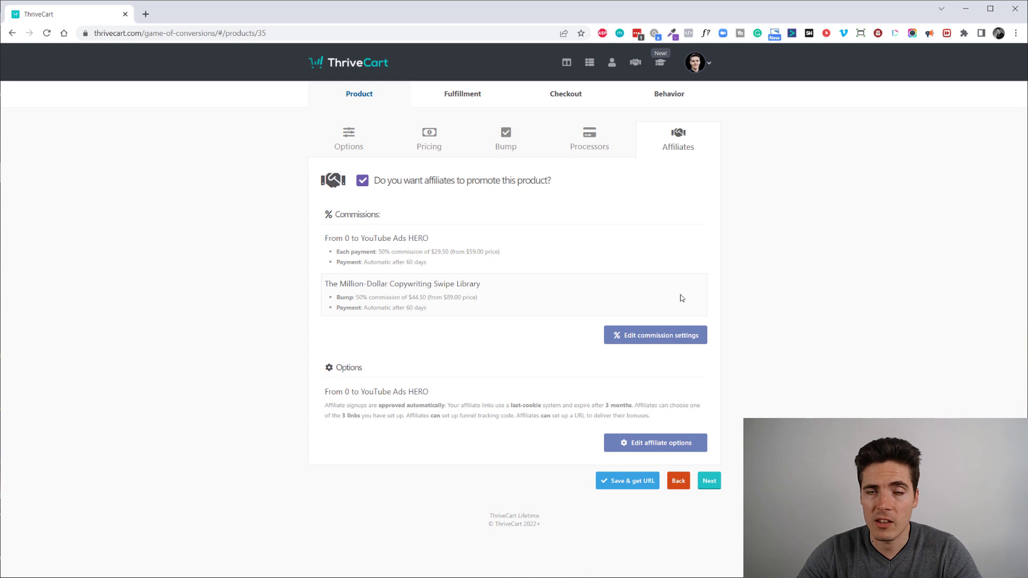
pyautogui.click(645, 339)
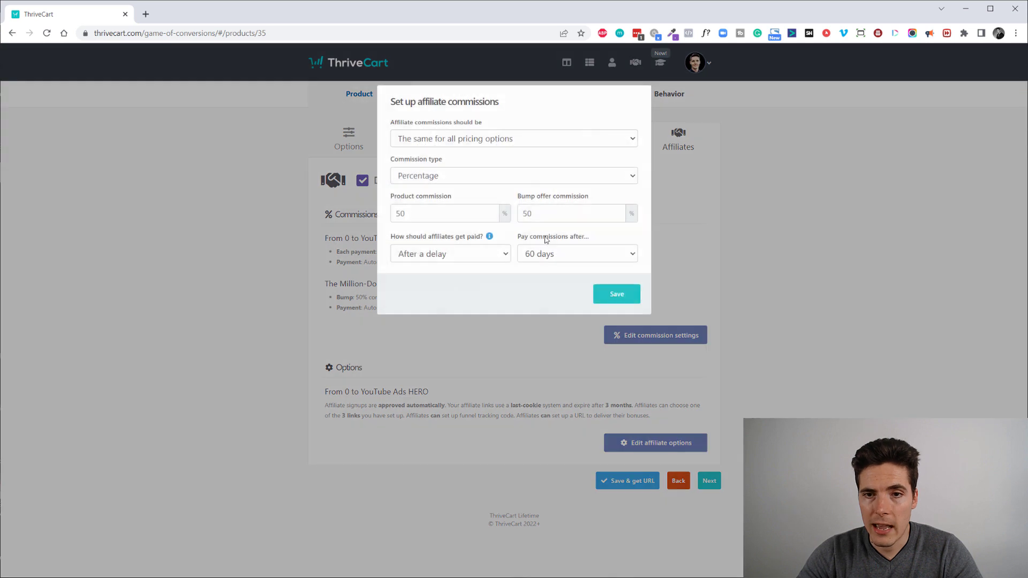
pyautogui.click(626, 143)
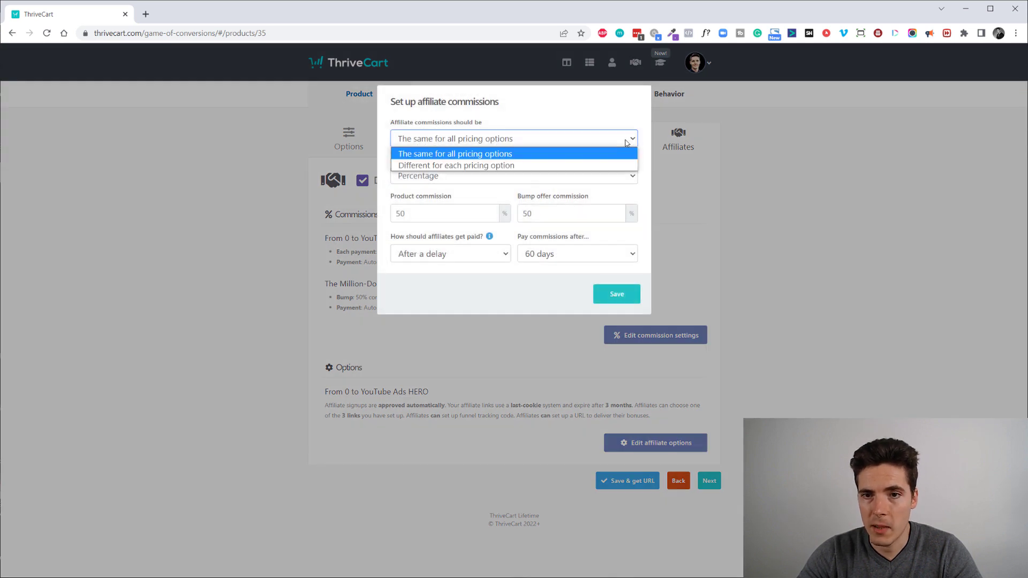
pyautogui.click(627, 143)
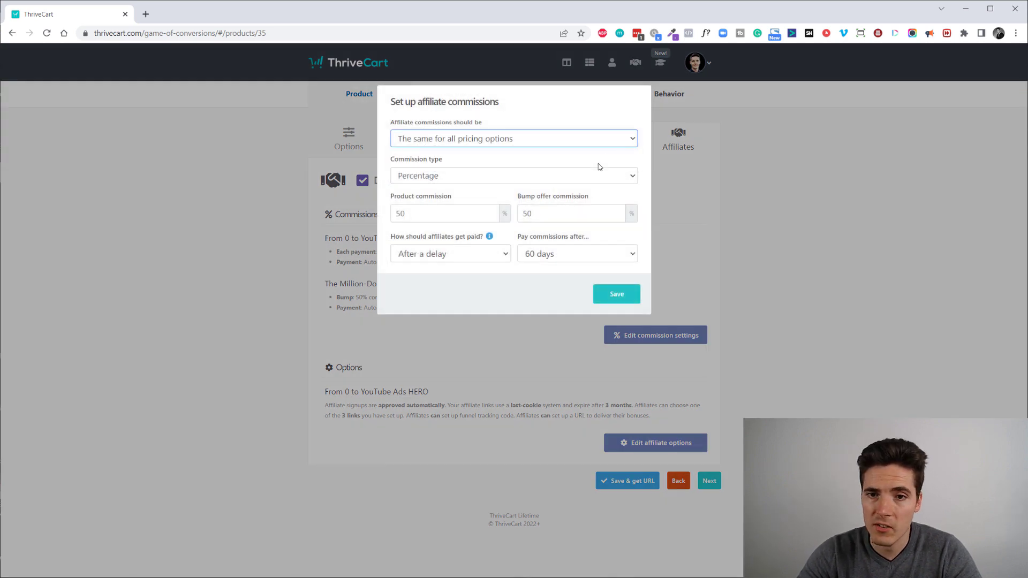
pyautogui.click(624, 176)
pyautogui.click(584, 191)
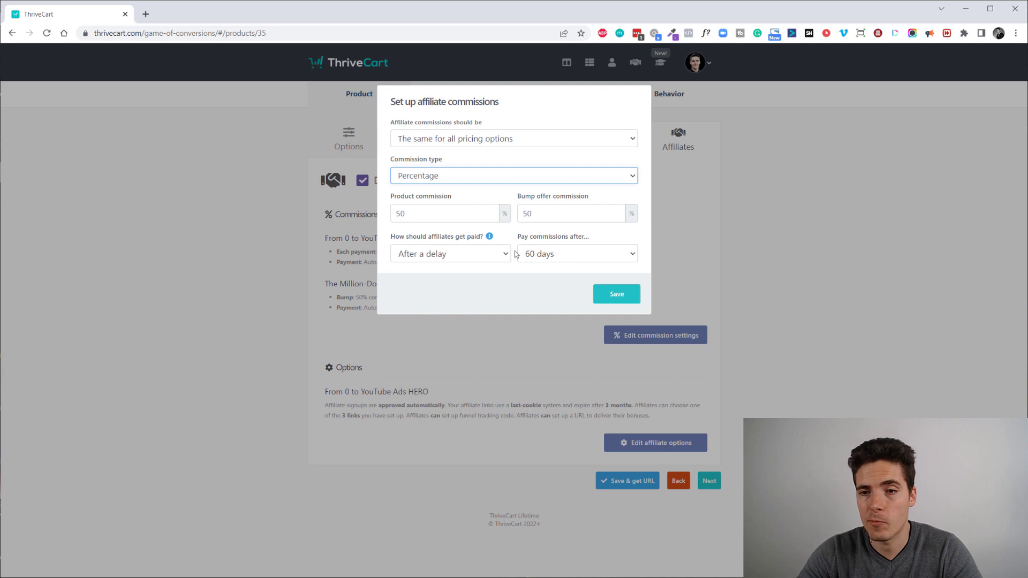
# Set affiliates to get paid After a delay and save the commission settings.
pyautogui.moveTo(490, 237)
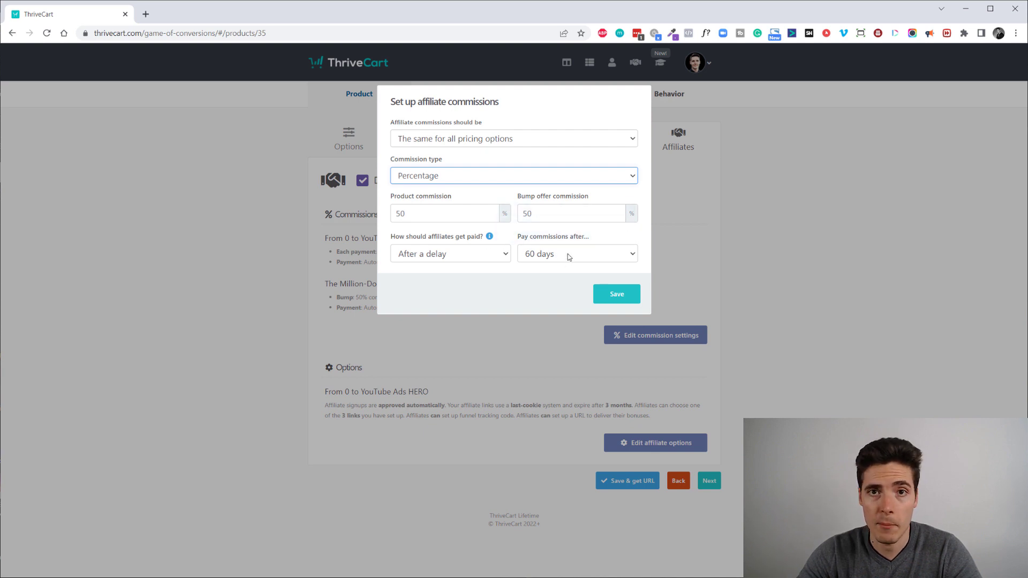
pyautogui.moveTo(488, 237)
pyautogui.click(494, 256)
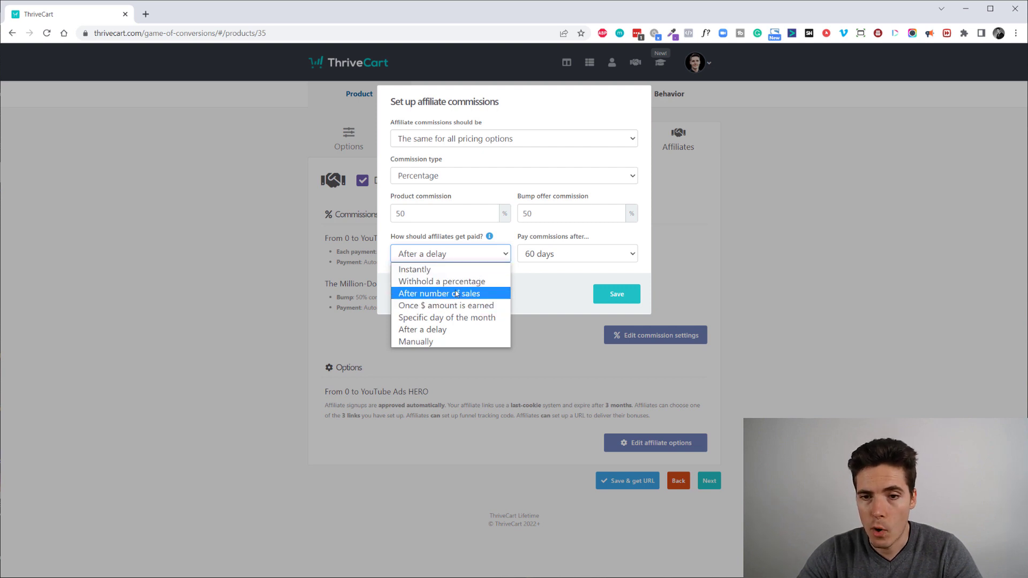
pyautogui.click(464, 329)
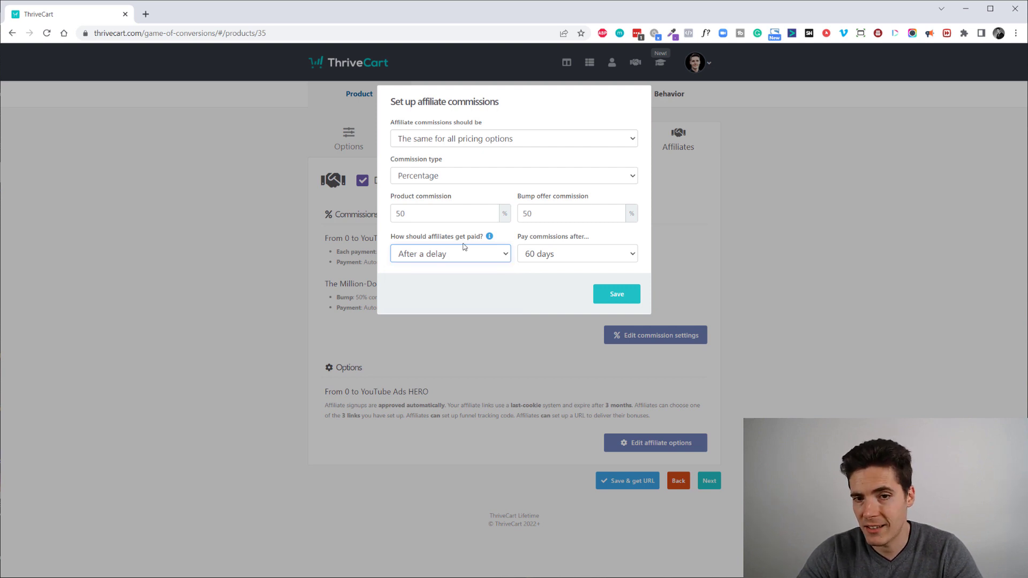
pyautogui.click(618, 295)
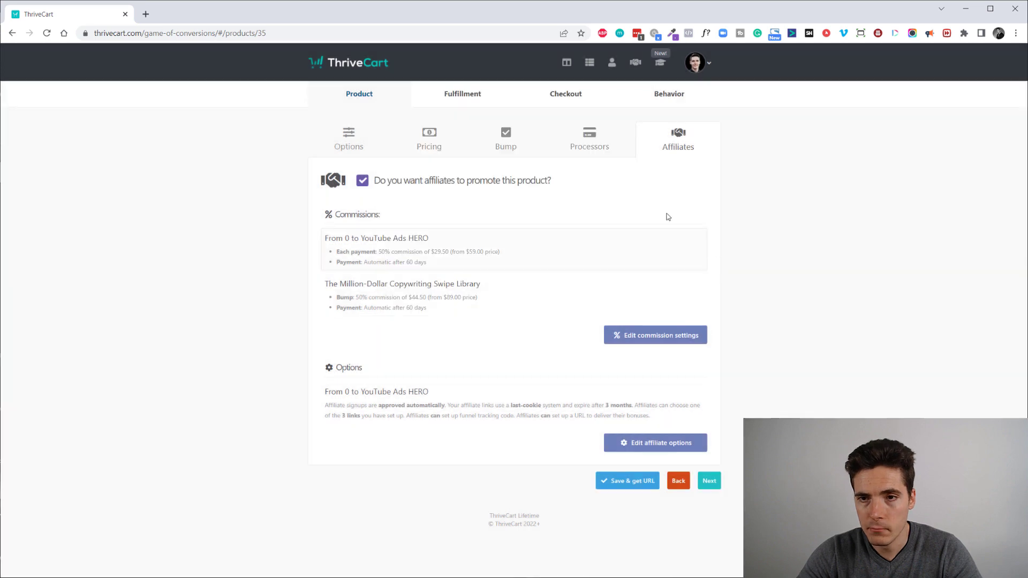
# Examine the affiliate options, including the first or last cookie choice and the help for the affiliate link target URL.
pyautogui.click(637, 447)
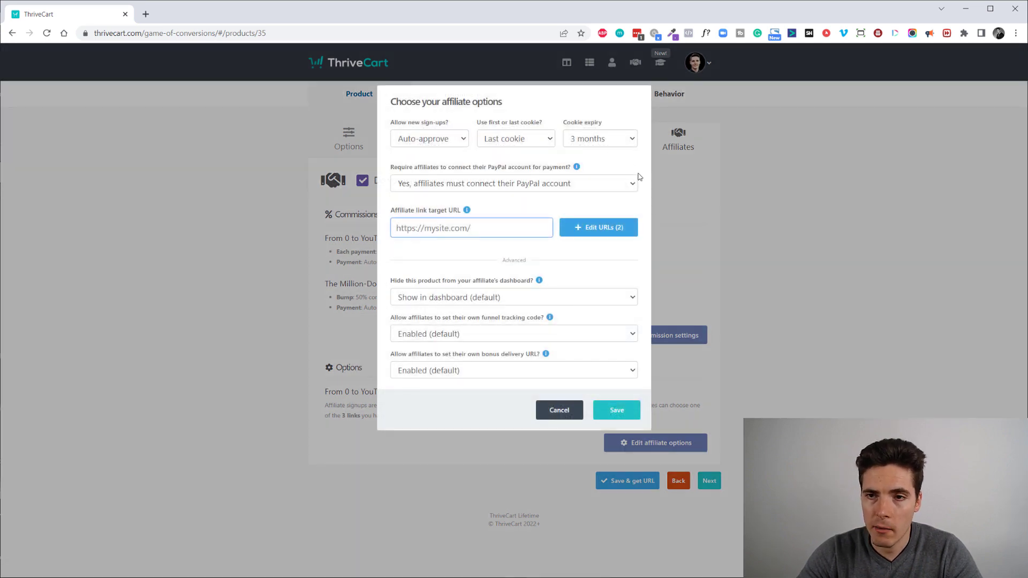
pyautogui.click(539, 140)
pyautogui.click(539, 140)
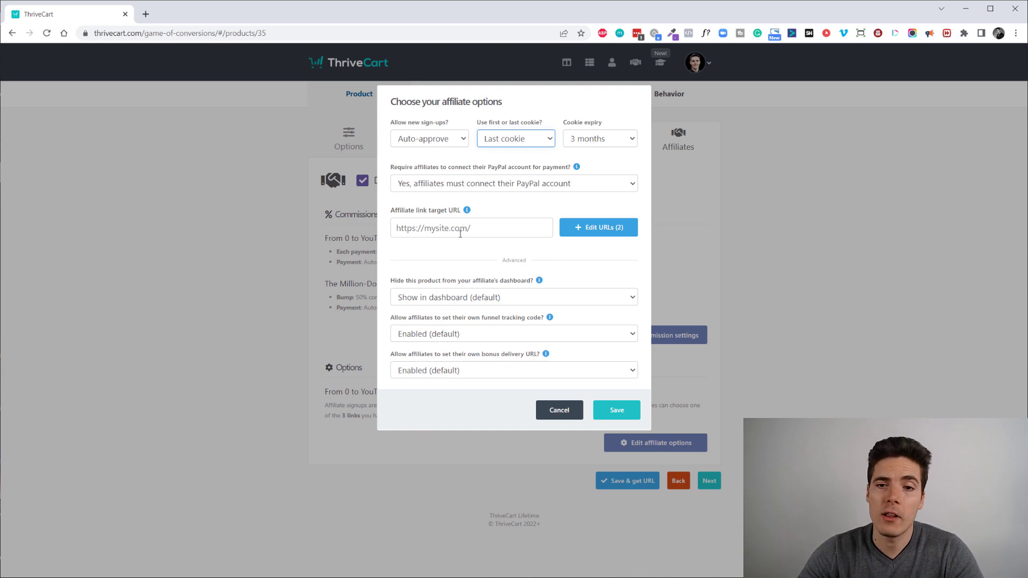
pyautogui.moveTo(467, 212)
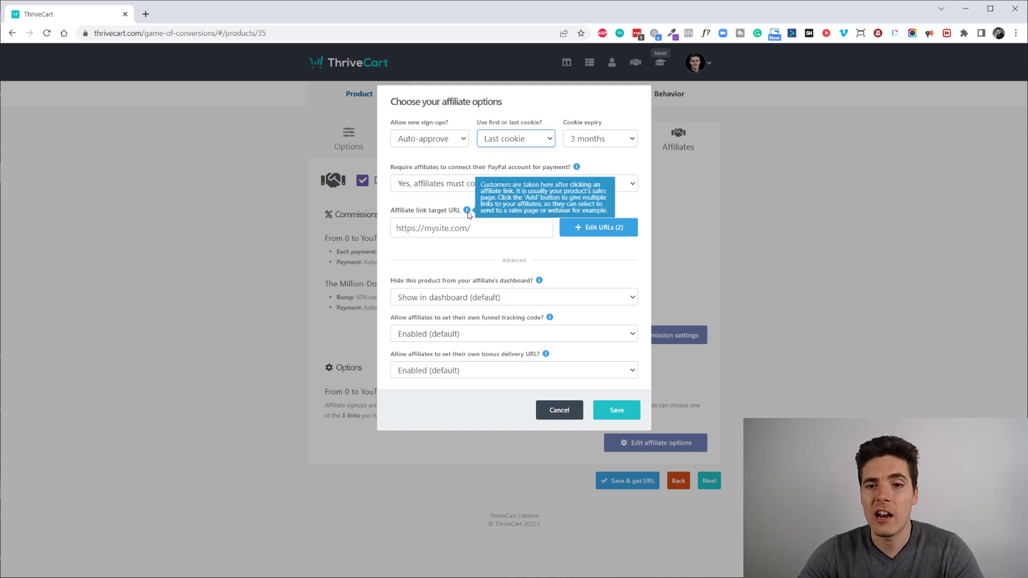
# Read the full Sales Page and Landing Page target URLs for affiliates, and leave the affiliate options without saving.
pyautogui.click(594, 234)
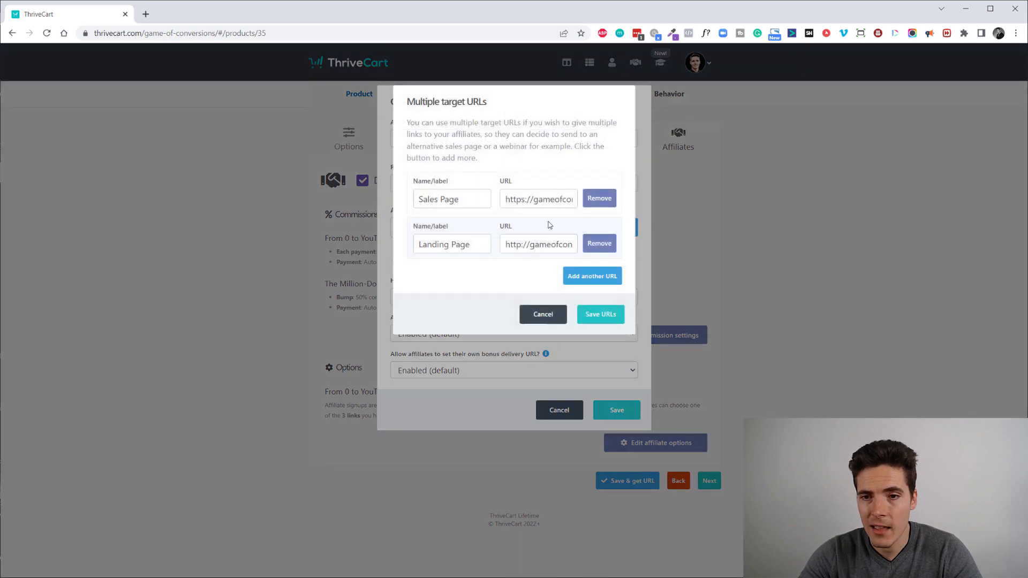
pyautogui.moveTo(517, 200); pyautogui.dragTo(549, 198)
pyautogui.click(547, 199)
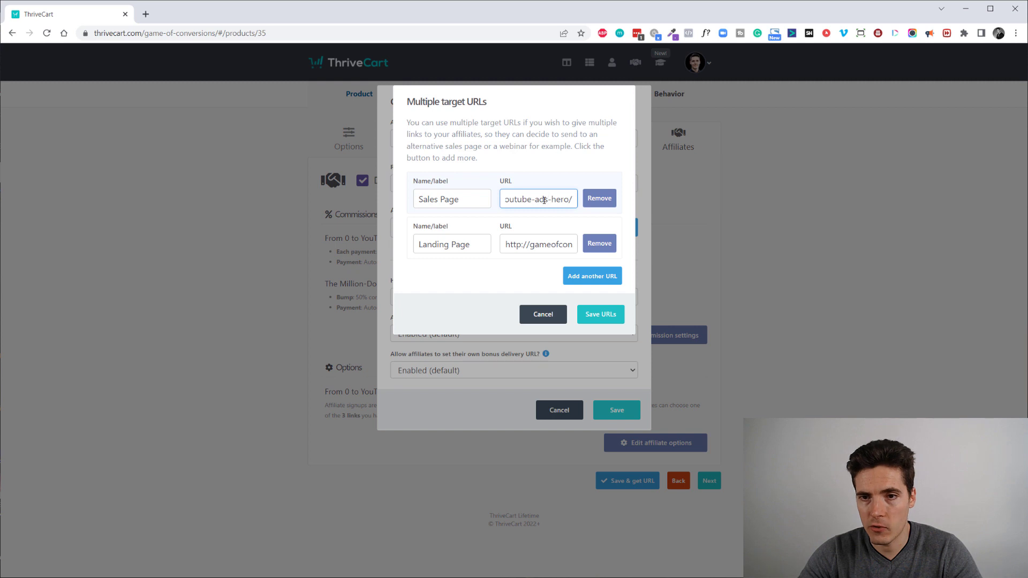
pyautogui.moveTo(524, 245); pyautogui.dragTo(546, 245)
pyautogui.click(550, 243)
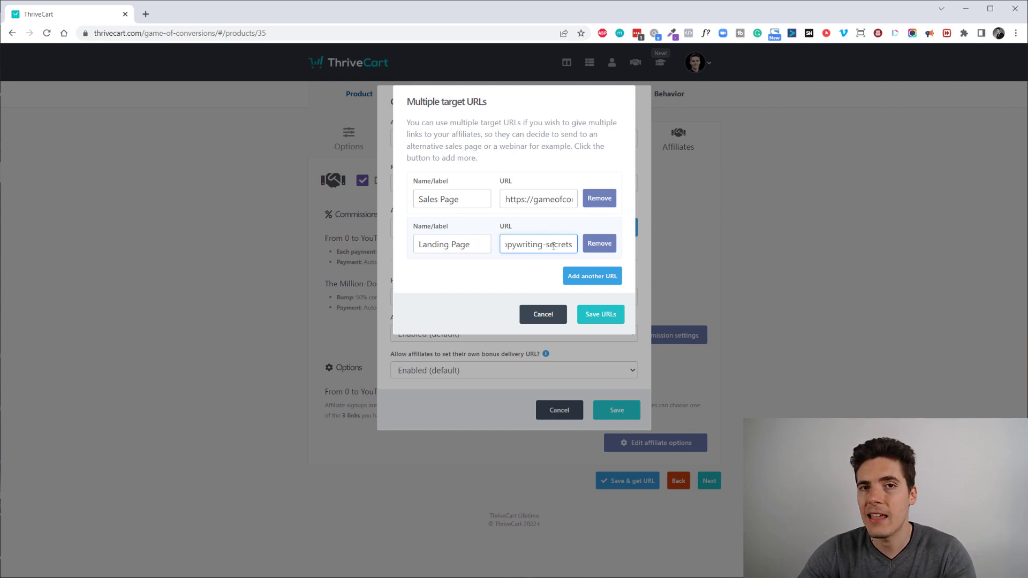
pyautogui.moveTo(550, 199)
pyautogui.mouseDown()
pyautogui.moveTo(562, 199)
pyautogui.moveTo(553, 199)
pyautogui.mouseUp()
pyautogui.click(535, 247)
pyautogui.moveTo(514, 245); pyautogui.dragTo(570, 244)
pyautogui.click(562, 244)
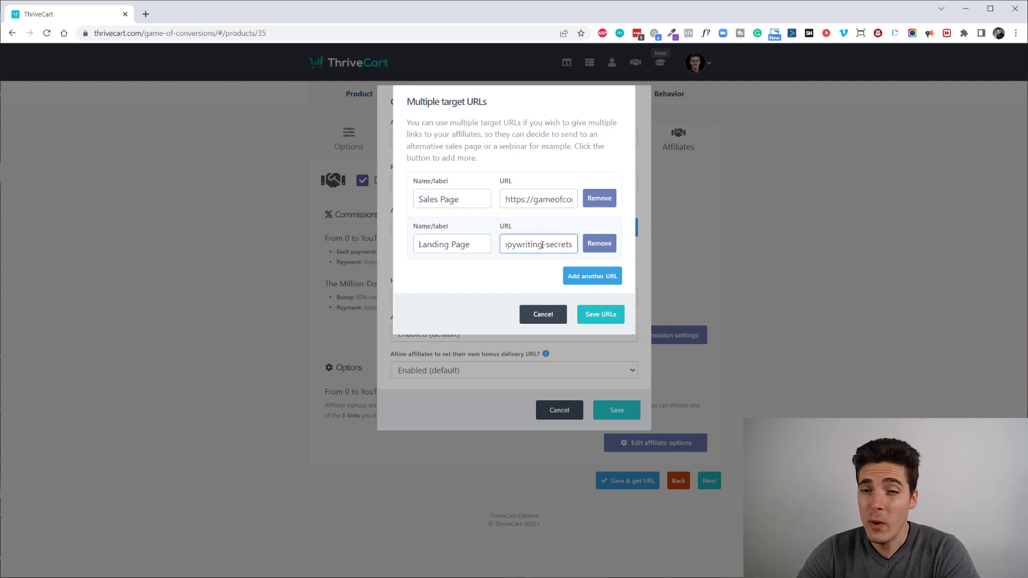
pyautogui.tripleClick(535, 201)
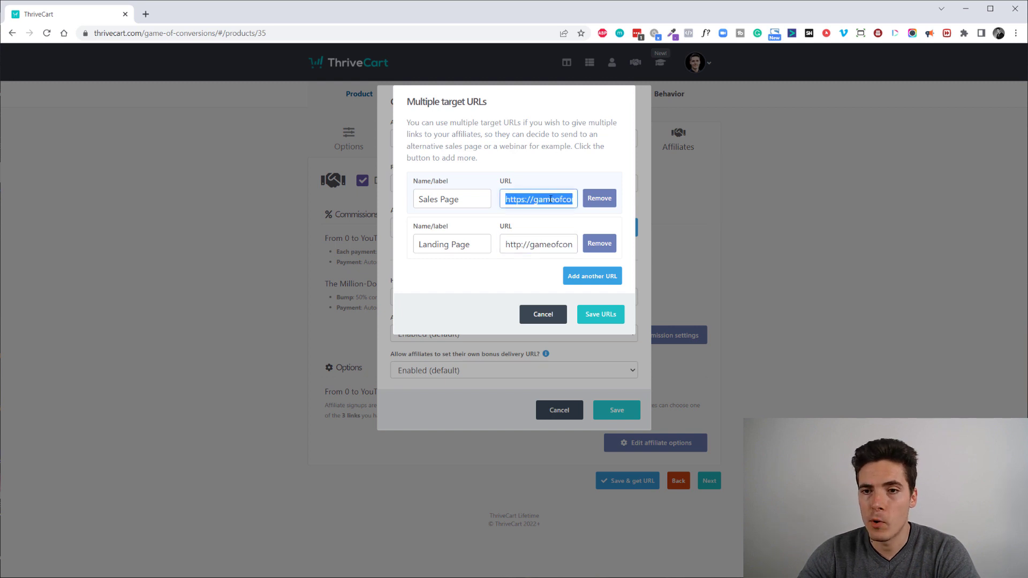
pyautogui.click(551, 199)
pyautogui.click(541, 245)
pyautogui.moveTo(506, 245); pyautogui.dragTo(589, 244)
pyautogui.click(547, 244)
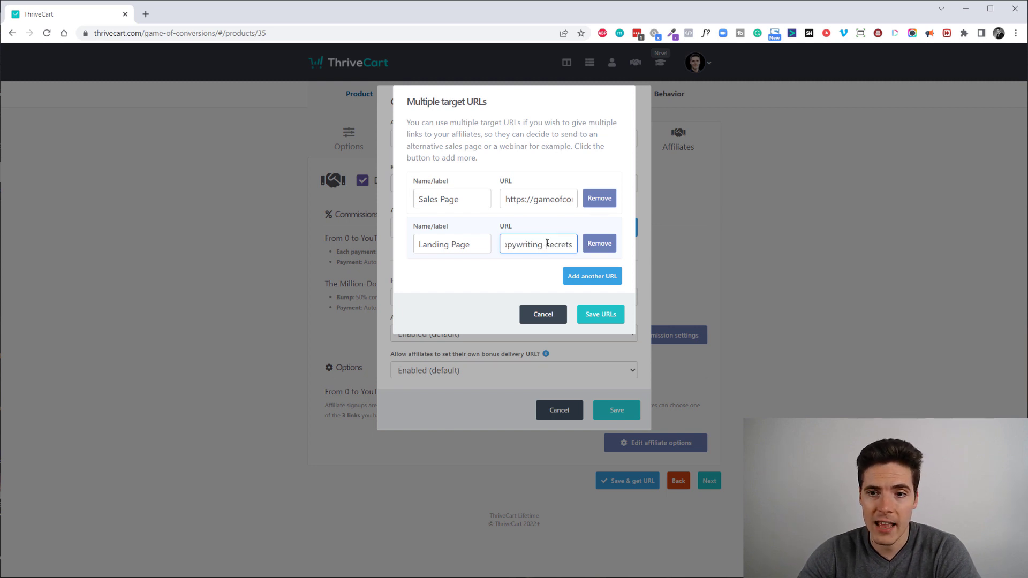
pyautogui.moveTo(543, 246); pyautogui.dragTo(574, 244)
pyautogui.click(558, 245)
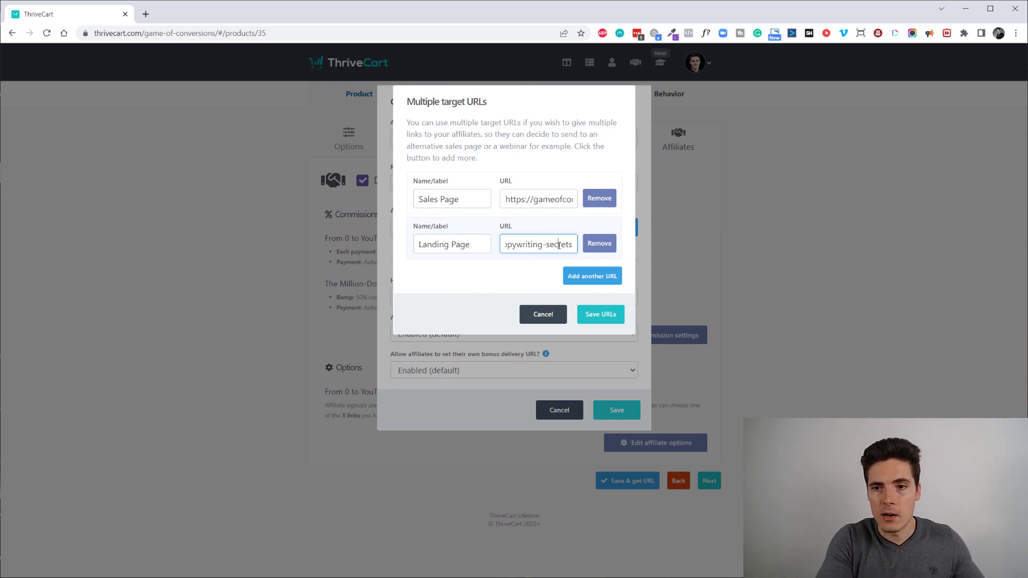
pyautogui.click(542, 315)
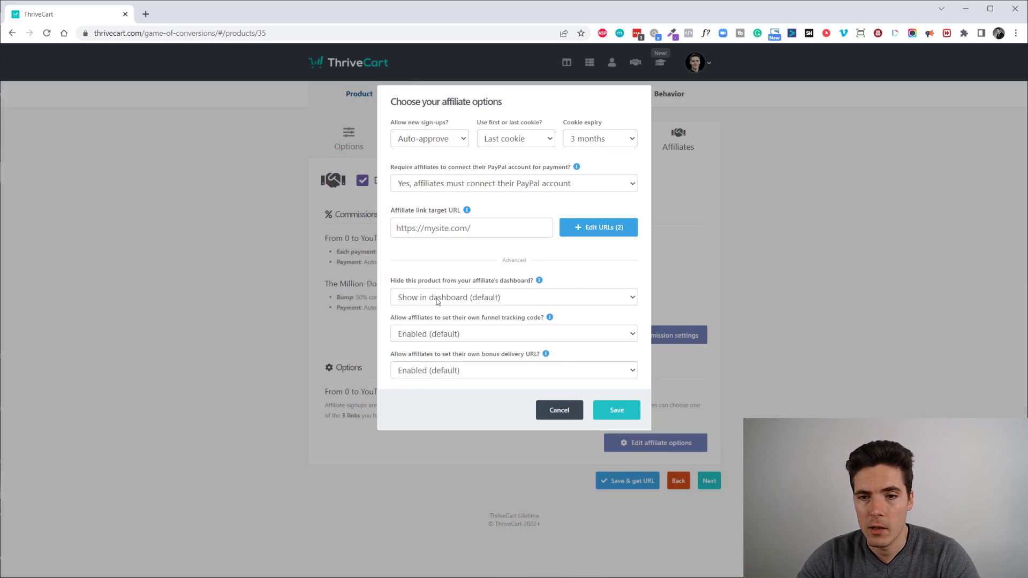
pyautogui.click(578, 408)
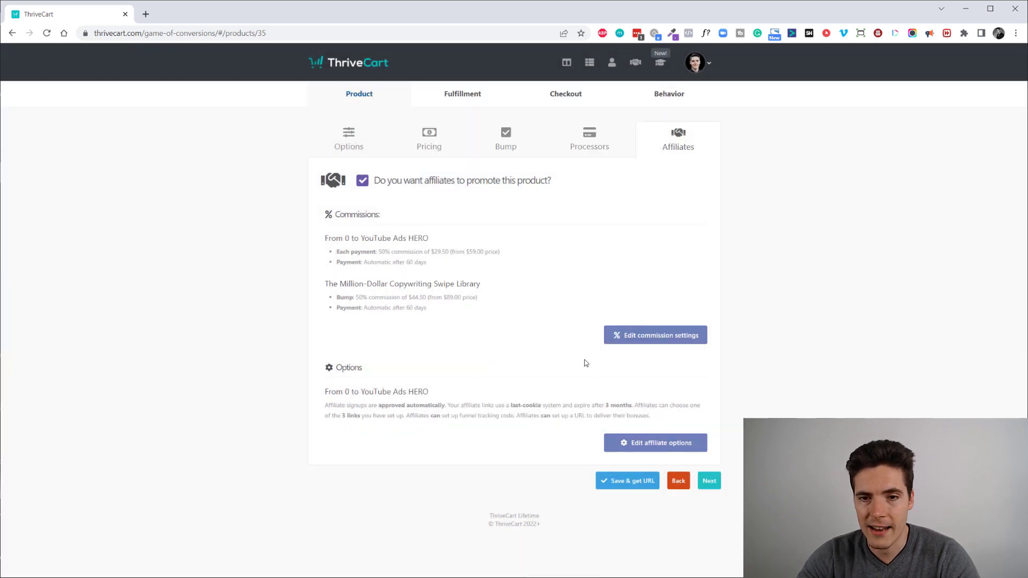
# In the fulfillment settings, keep adding buyers to the membership site on ThriveCart Learn, with the membership level The same for all pricing options.
pyautogui.click(710, 481)
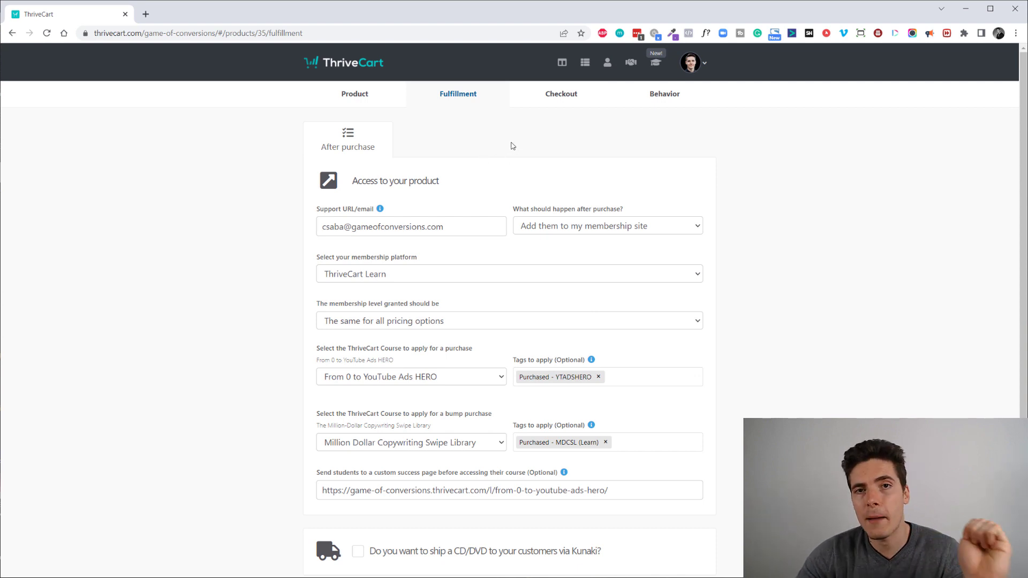
pyautogui.click(693, 227)
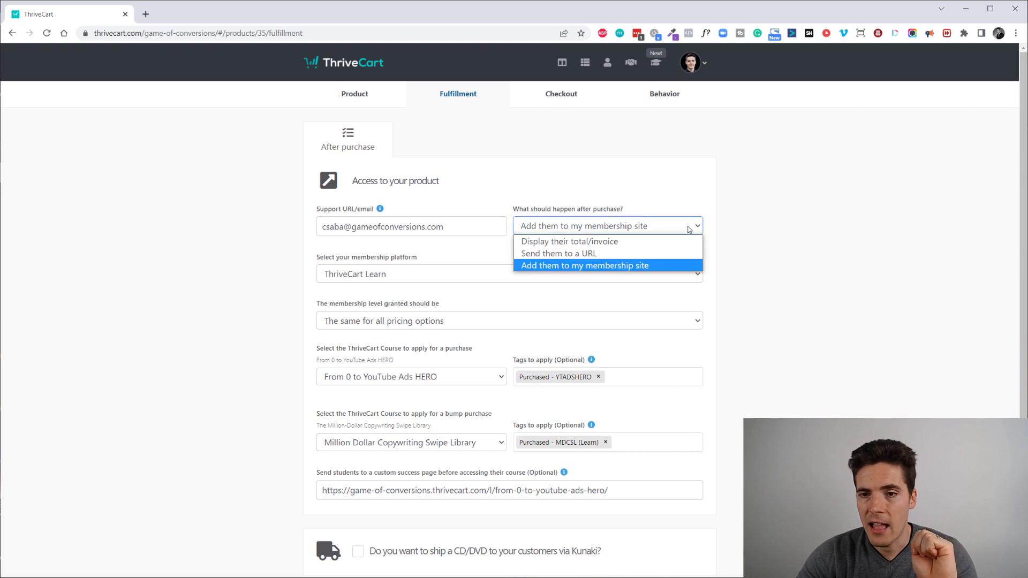
pyautogui.click(615, 270)
pyautogui.click(475, 278)
pyautogui.click(430, 292)
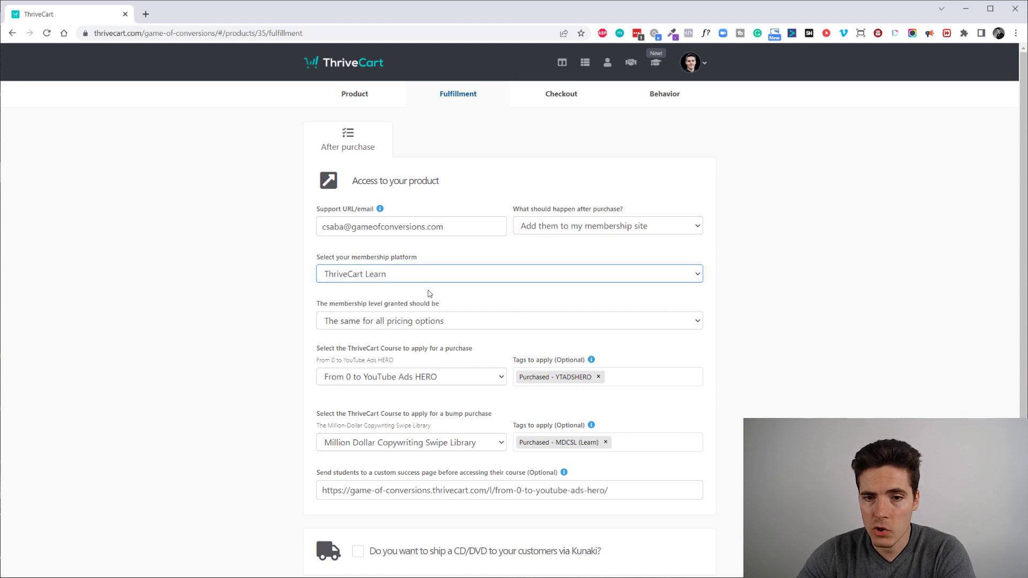
pyautogui.click(532, 320)
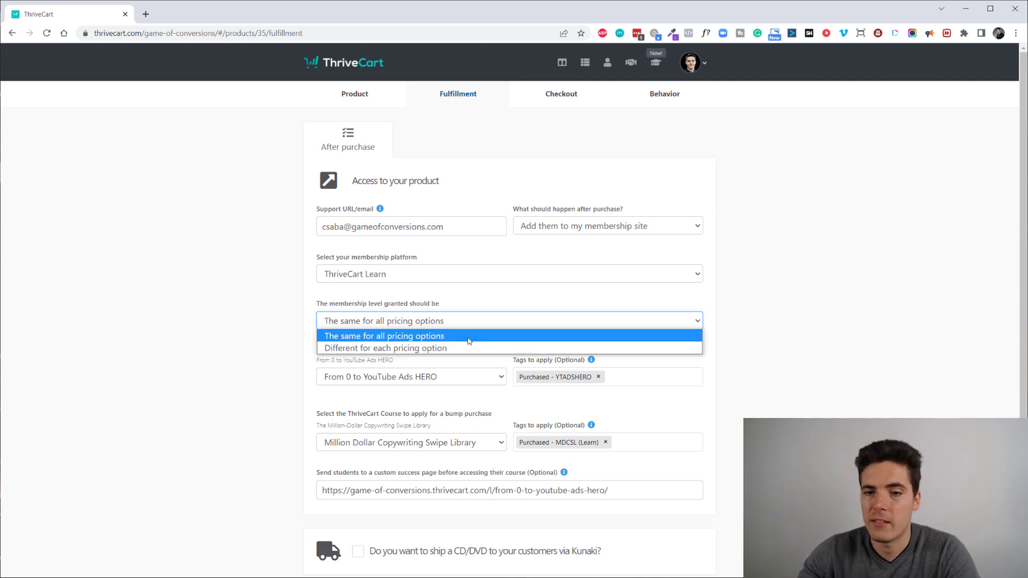
pyautogui.click(569, 343)
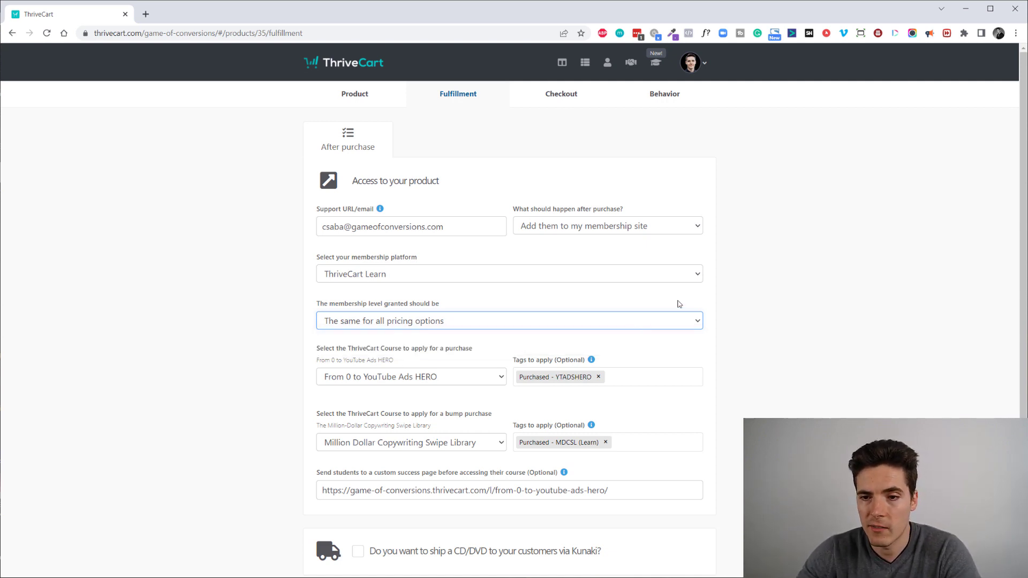
# Keep From 0 to YouTube Ads HERO as the purchase course and Million Dollar Copywriting Swipe Library as the bump purchase course.
pyautogui.scroll(-2, 745, 293)
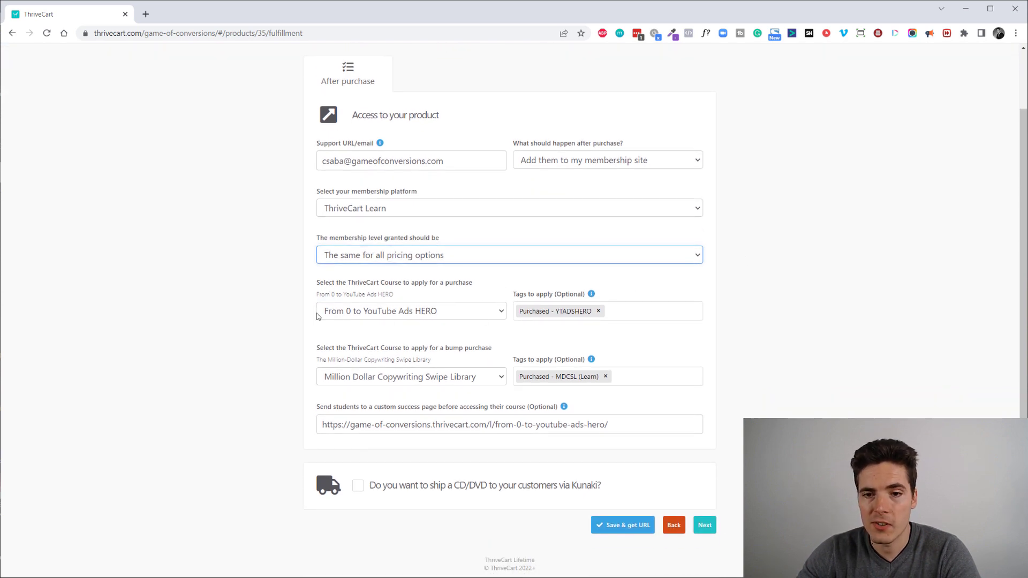
pyautogui.click(487, 315)
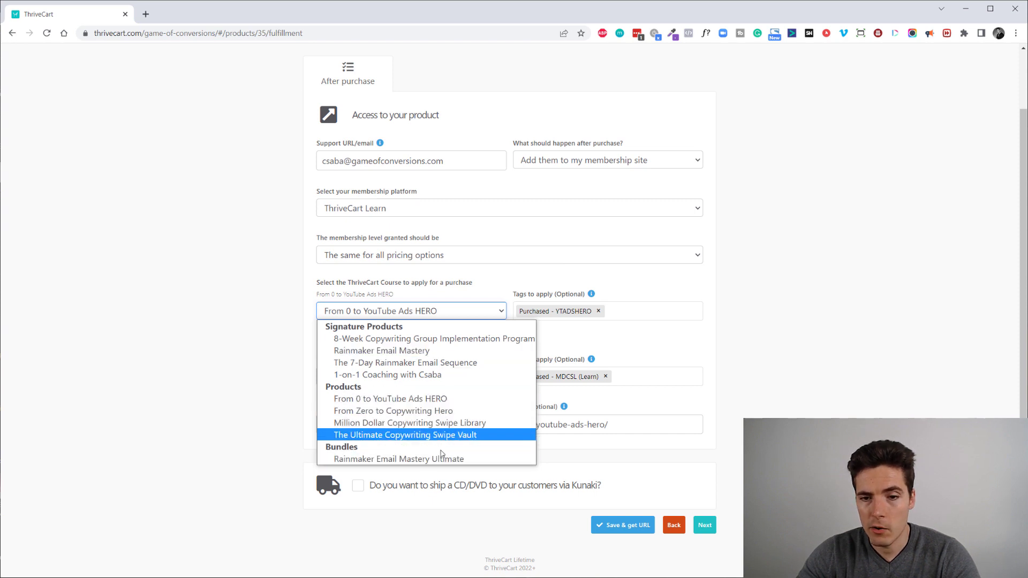
pyautogui.click(470, 402)
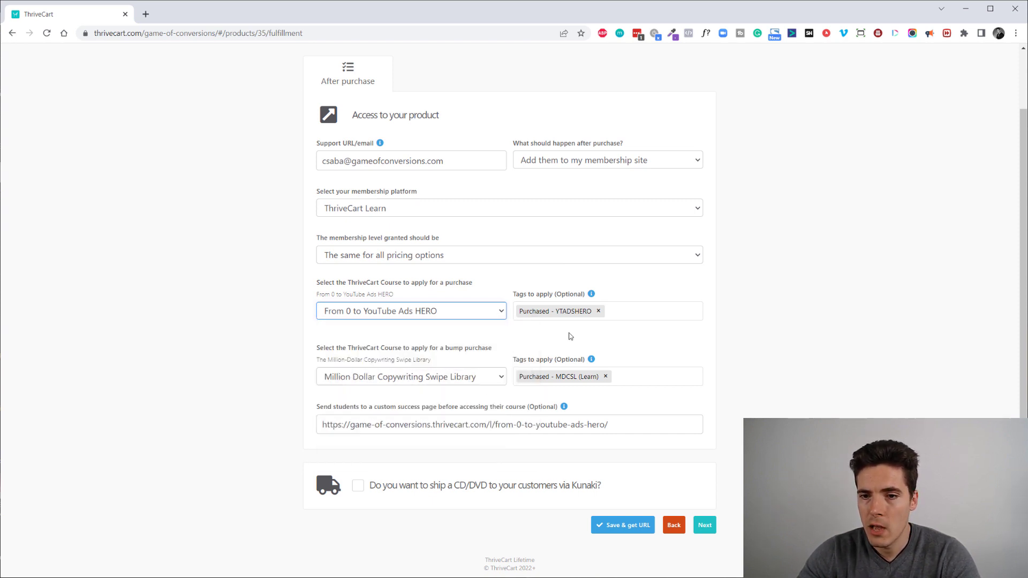
pyautogui.click(498, 381)
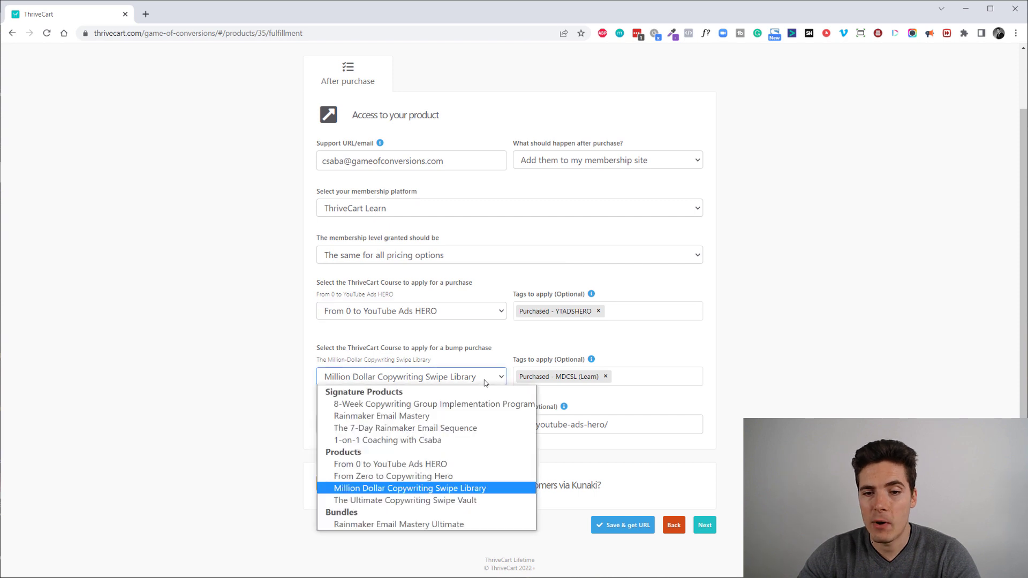
pyautogui.click(480, 495)
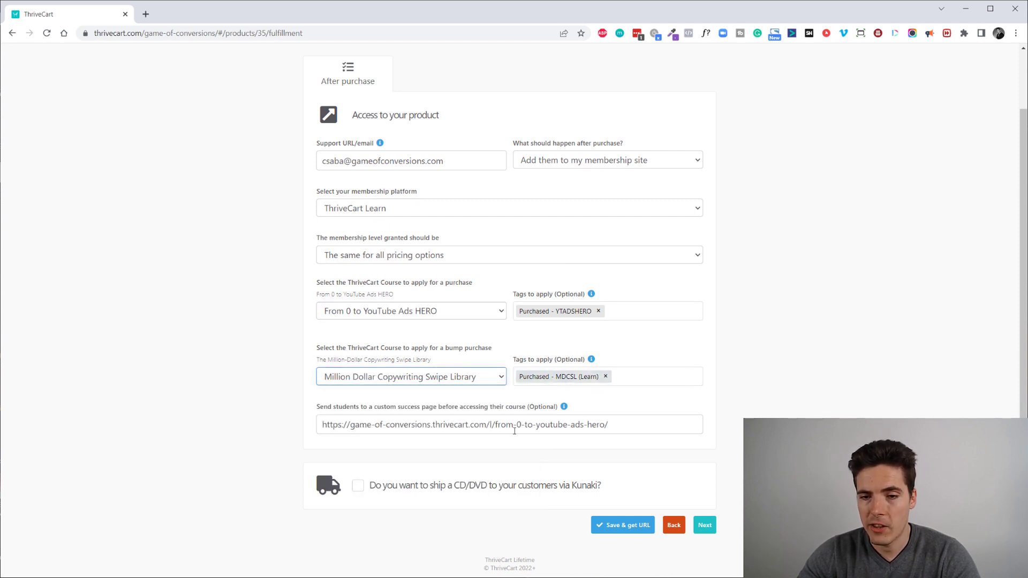
# Read the custom success page URL that students are sent to before accessing their course.
pyautogui.moveTo(337, 428); pyautogui.dragTo(610, 426)
pyautogui.click(616, 423)
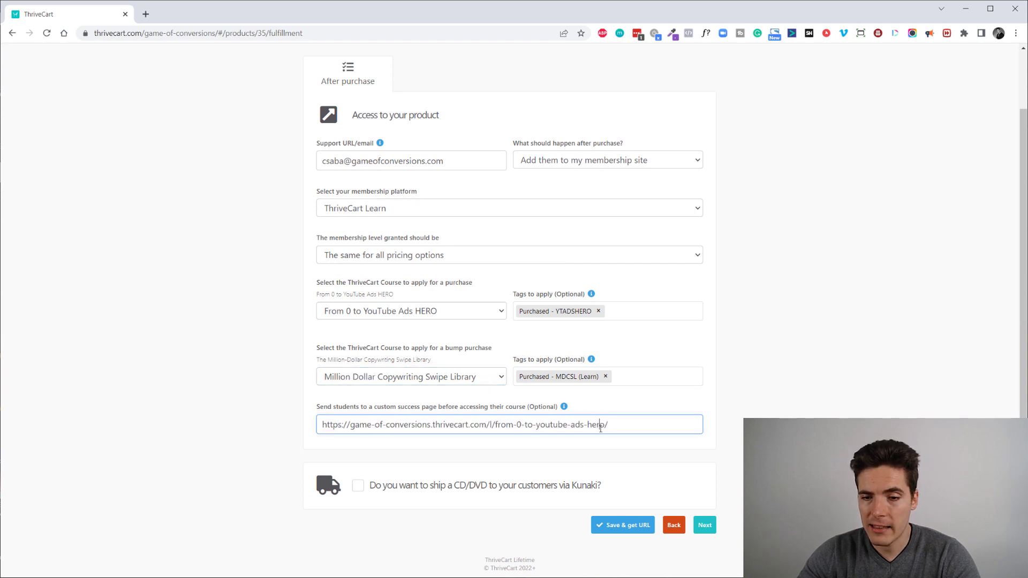
pyautogui.scroll(1, 616, 423)
pyautogui.scroll(-1, 457, 492)
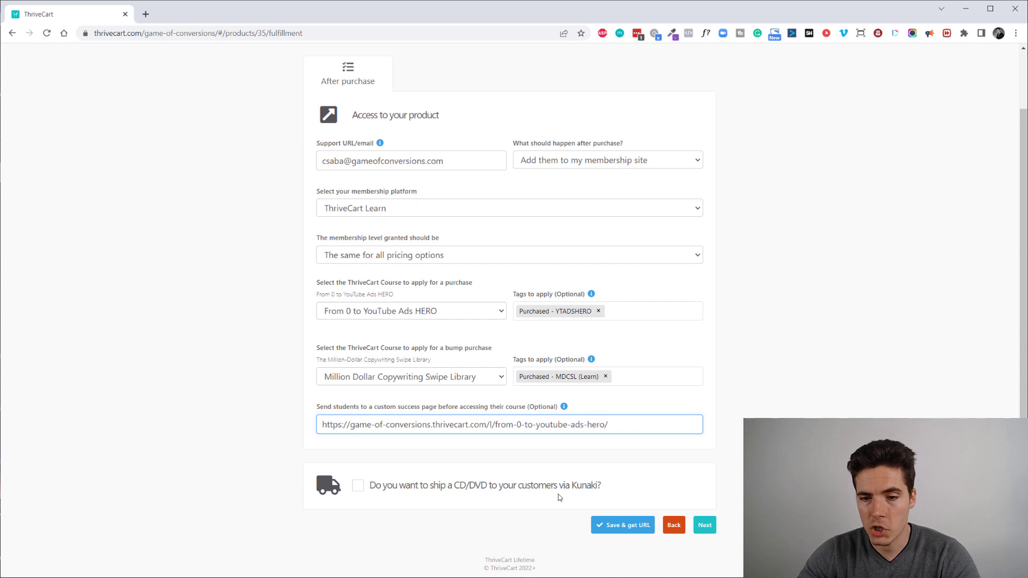
pyautogui.scroll(1, 625, 459)
pyautogui.scroll(-1, 625, 459)
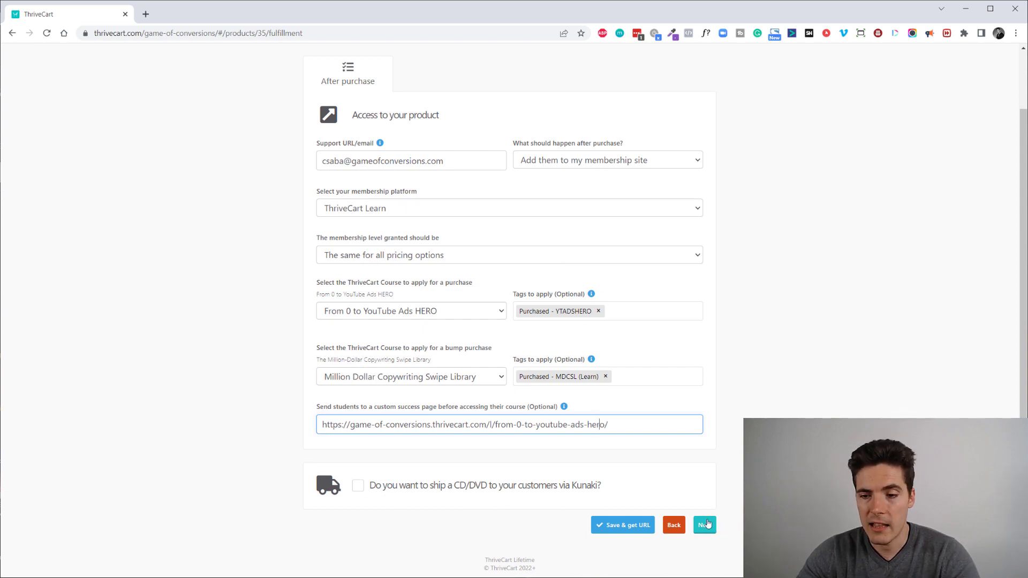
# Proceed to the checkout design settings, look at how a shared design is imported, and cancel without importing one.
pyautogui.click(708, 525)
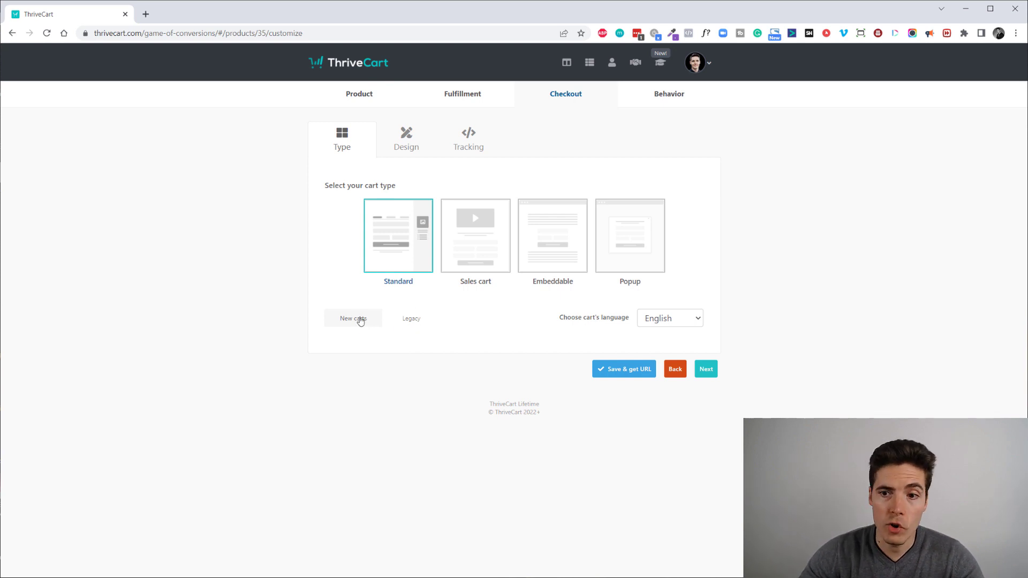
pyautogui.click(407, 161)
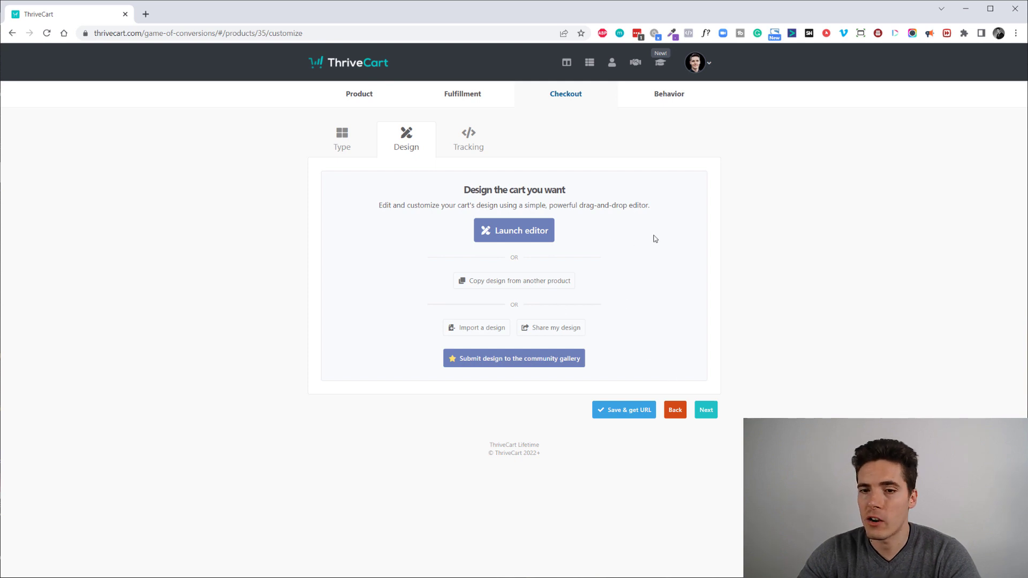
pyautogui.click(476, 333)
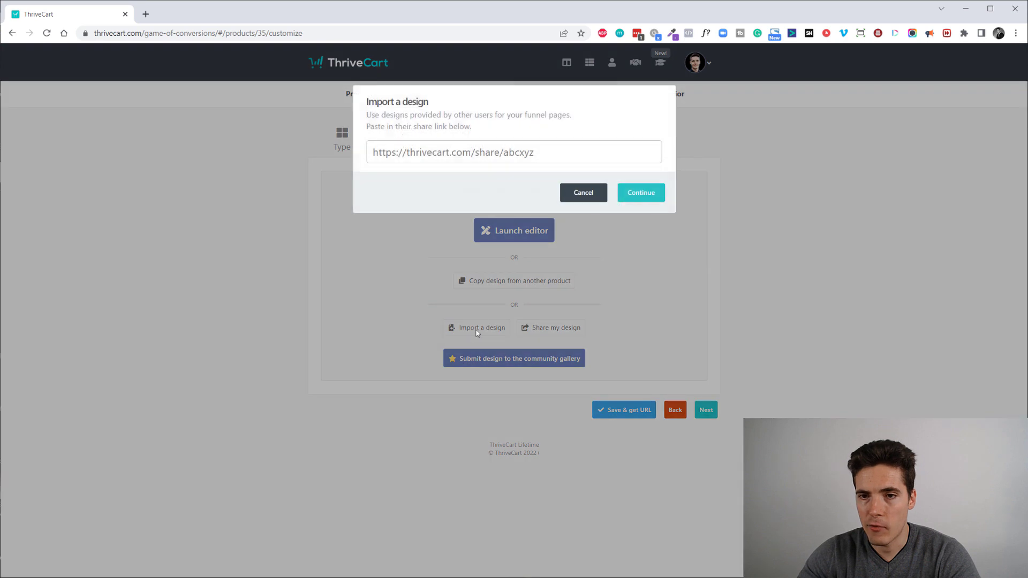
pyautogui.click(584, 193)
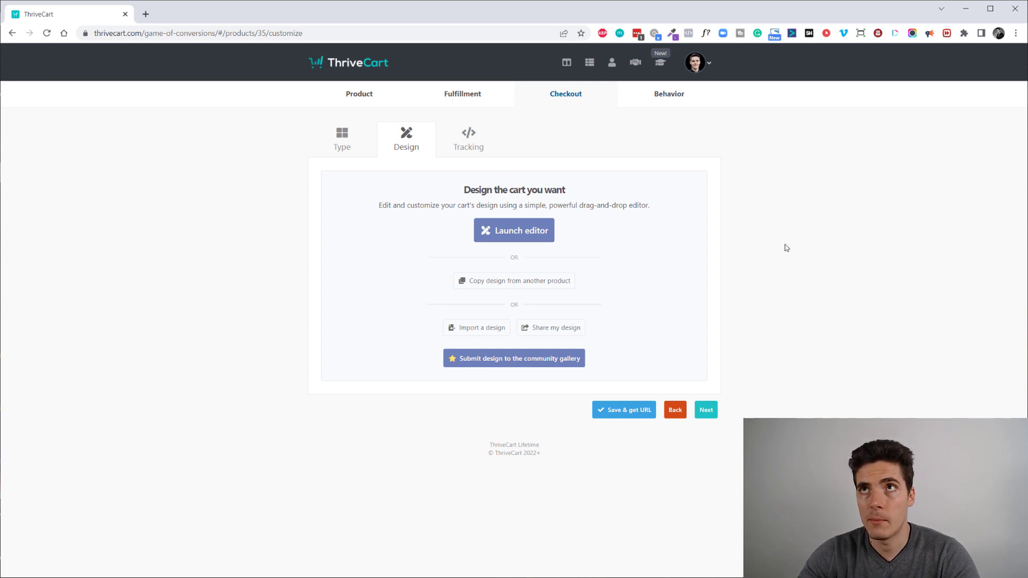
pyautogui.click(478, 336)
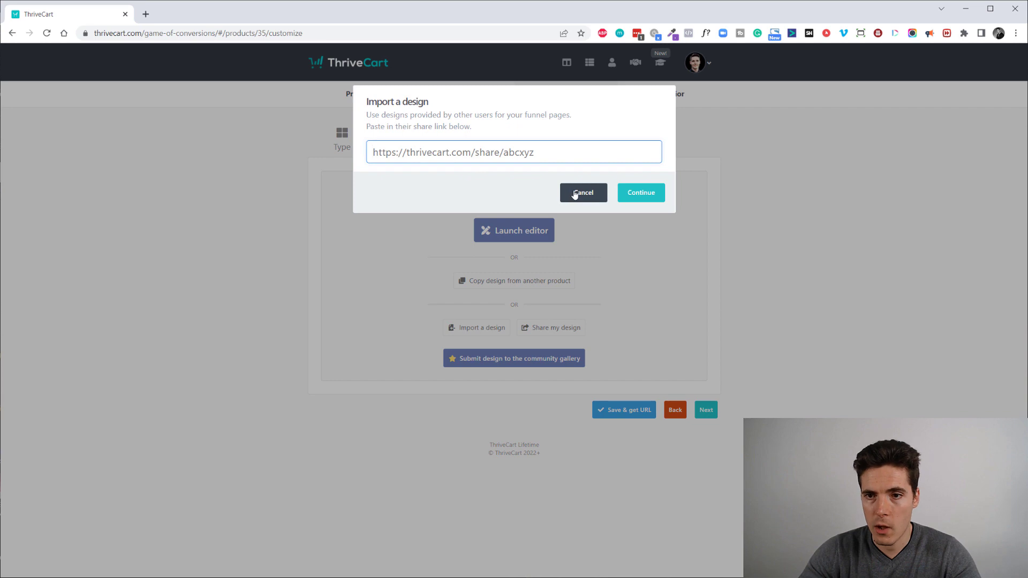
pyautogui.click(572, 194)
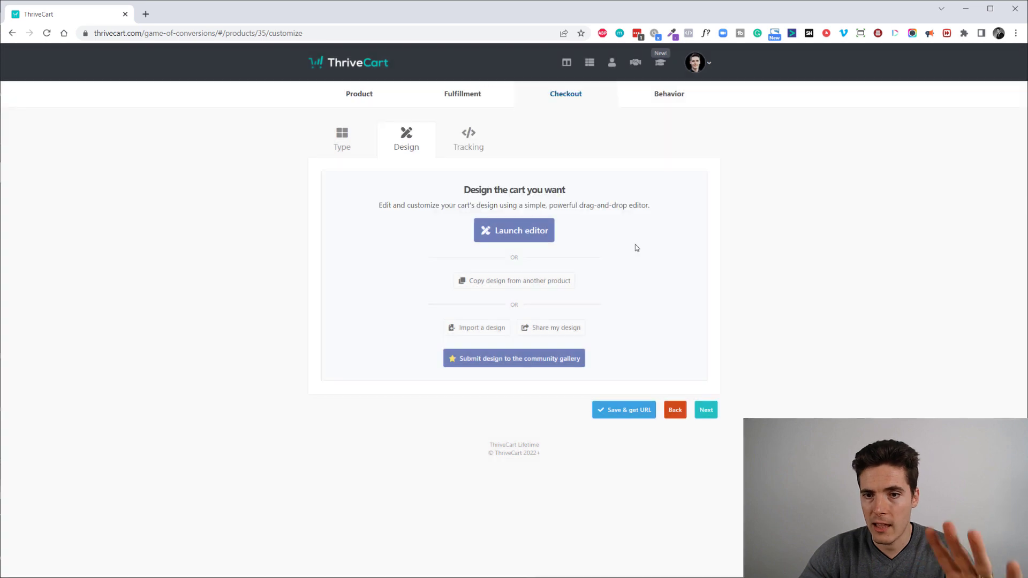
# Launch the cart design editor and examine the whole cart page, from the headline and pricing options to the payment area and testimonials.
pyautogui.click(527, 232)
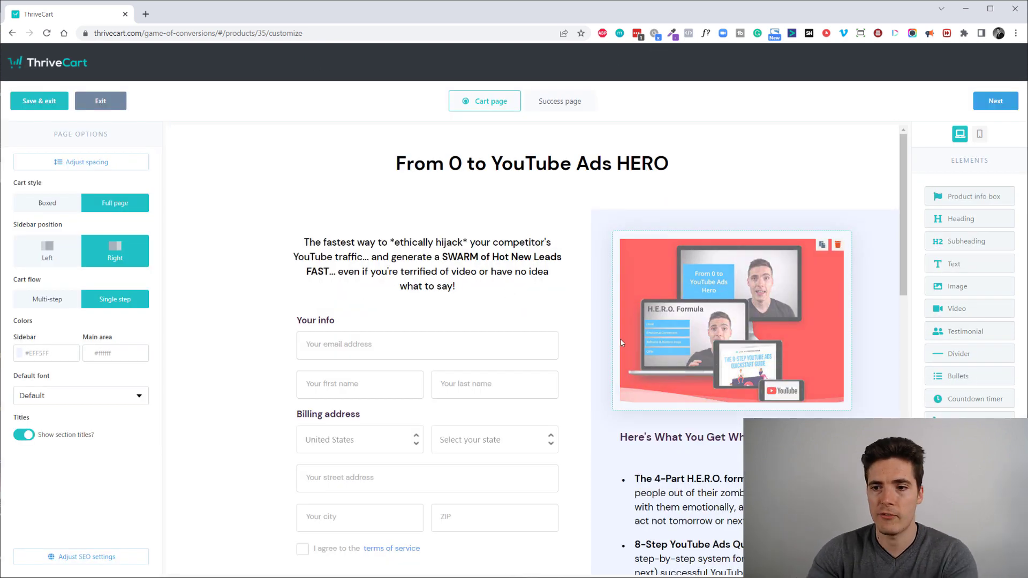
pyautogui.scroll(-15, 621, 343)
pyautogui.scroll(15, 644, 312)
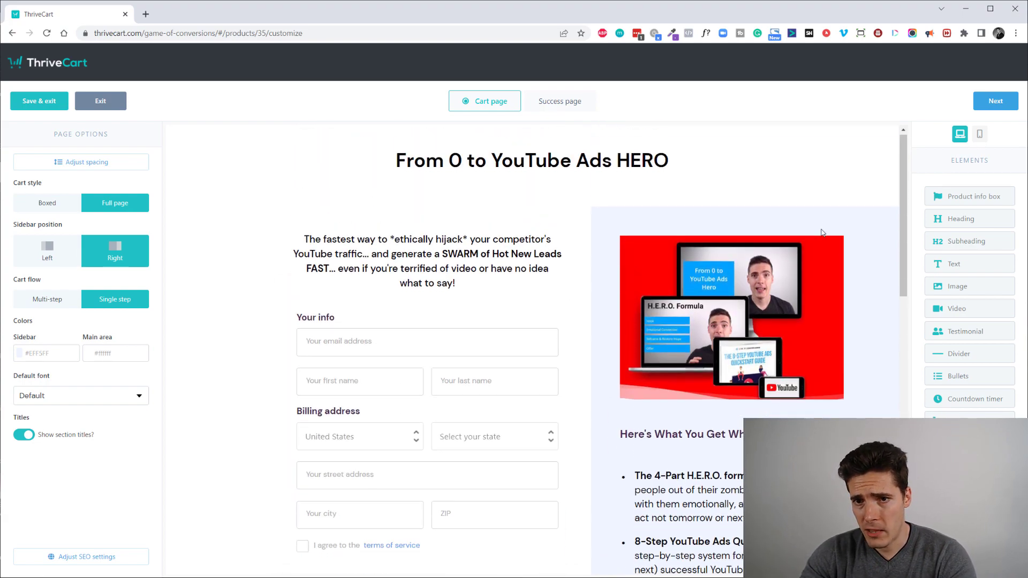
pyautogui.scroll(-3, 823, 233)
pyautogui.scroll(3, 827, 214)
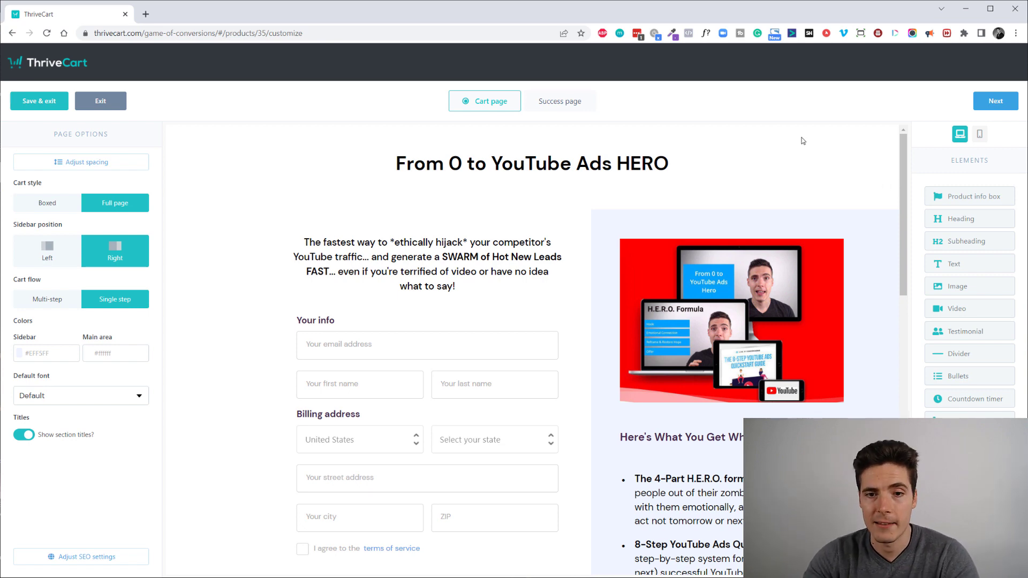
pyautogui.scroll(-1, 630, 182)
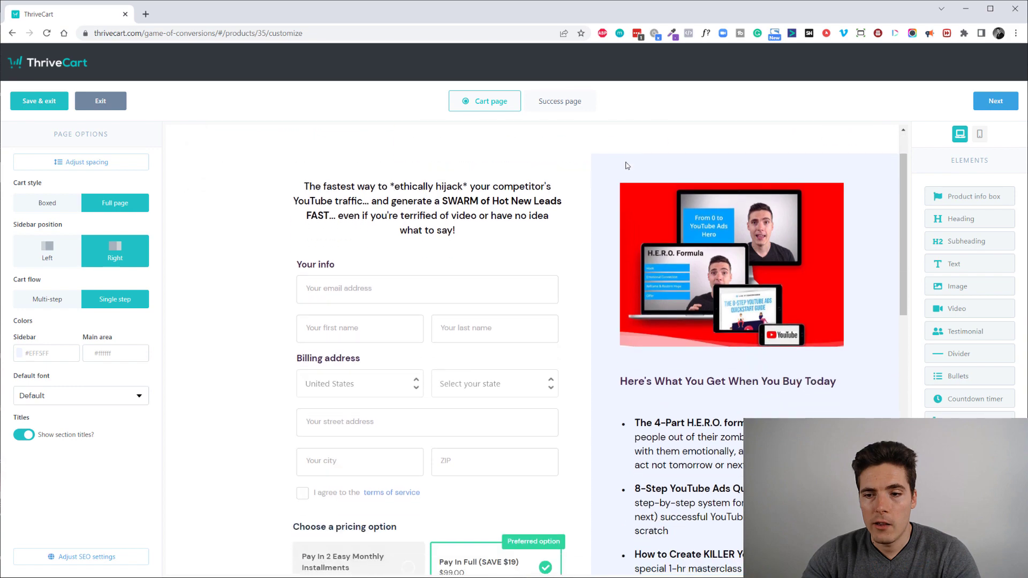
pyautogui.scroll(-10, 628, 164)
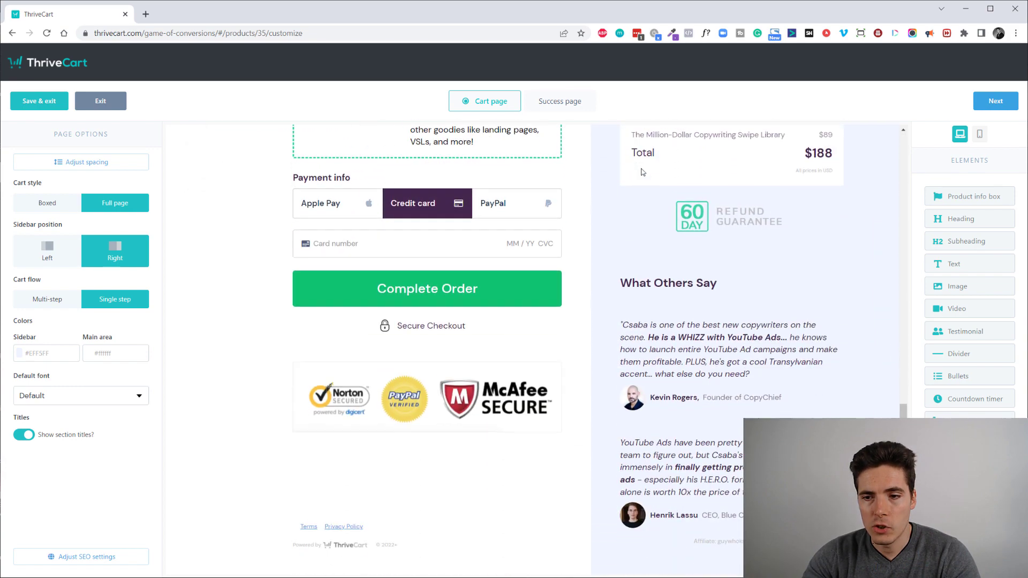
pyautogui.scroll(2, 799, 335)
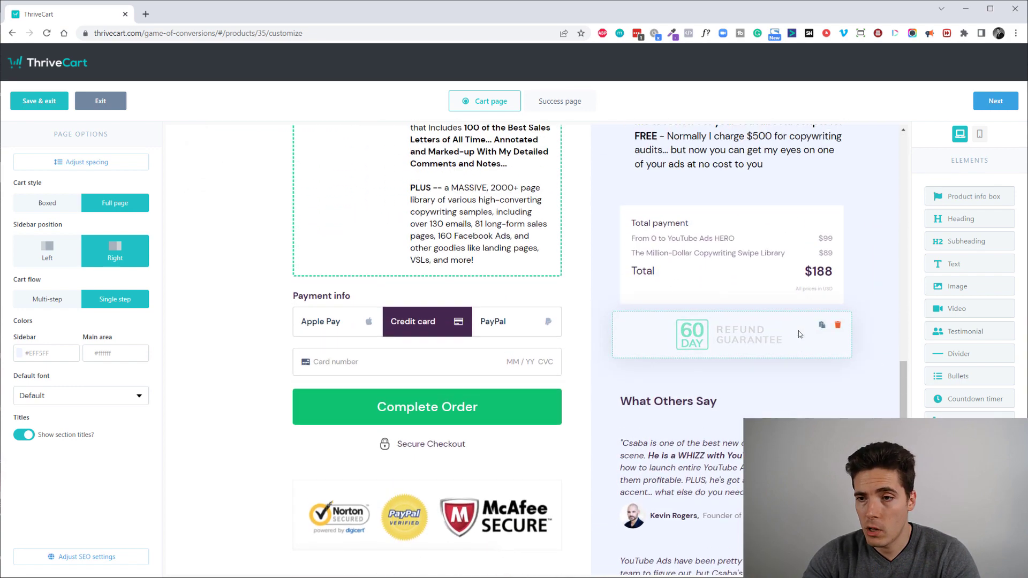
pyautogui.scroll(3, 799, 334)
pyautogui.scroll(3, 773, 282)
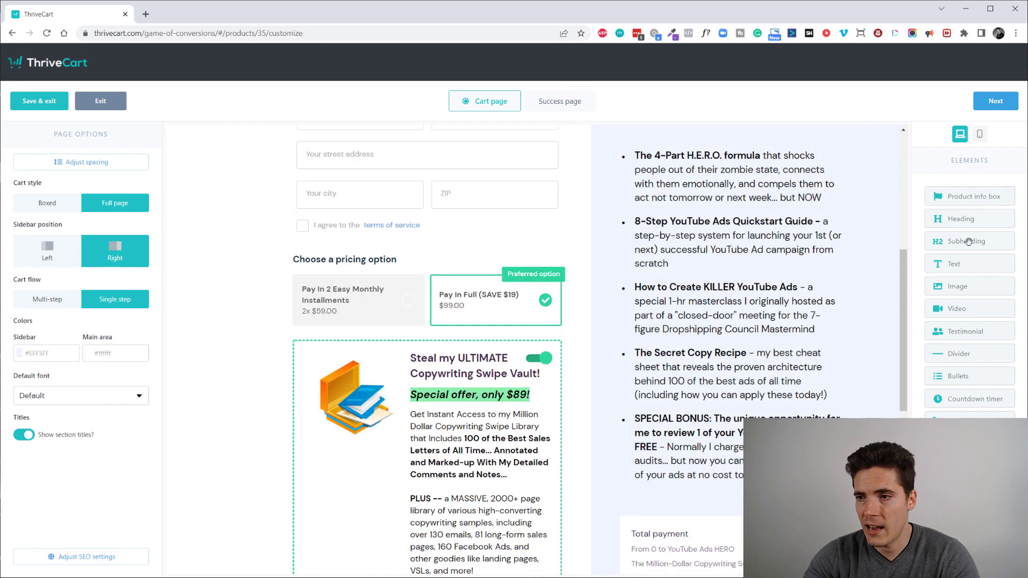
pyautogui.scroll(6, 618, 296)
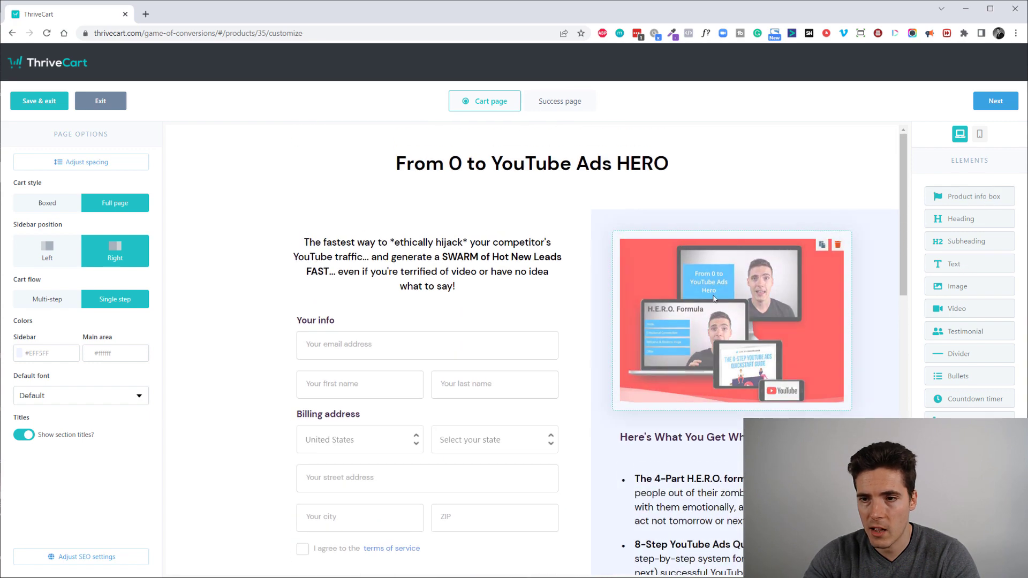
# Check the product image's layout choices, leaving it on the single-image layout, and open the bump offer box's element options.
pyautogui.click(618, 296)
pyautogui.click(107, 181)
pyautogui.click(54, 183)
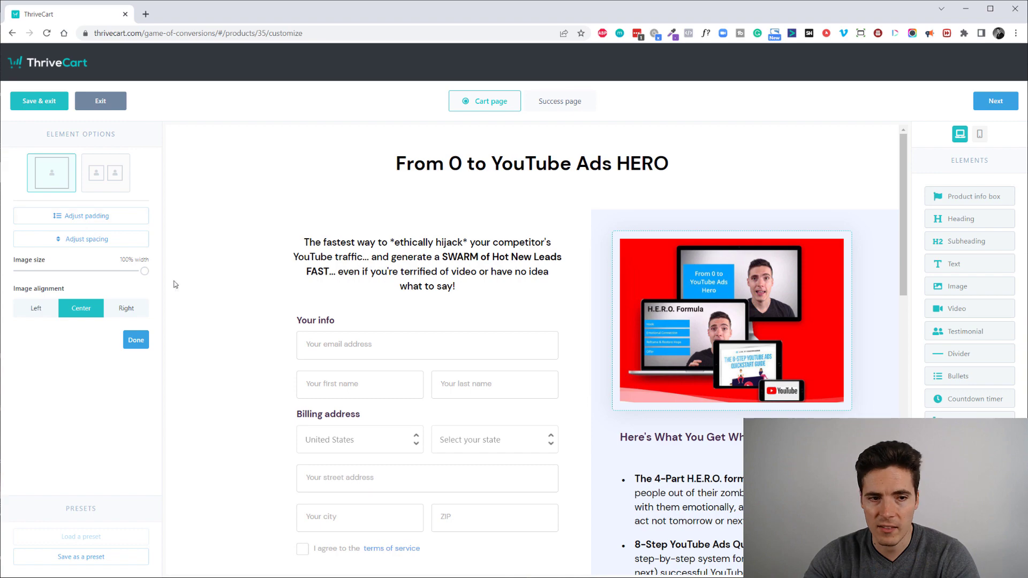
pyautogui.scroll(-7, 476, 269)
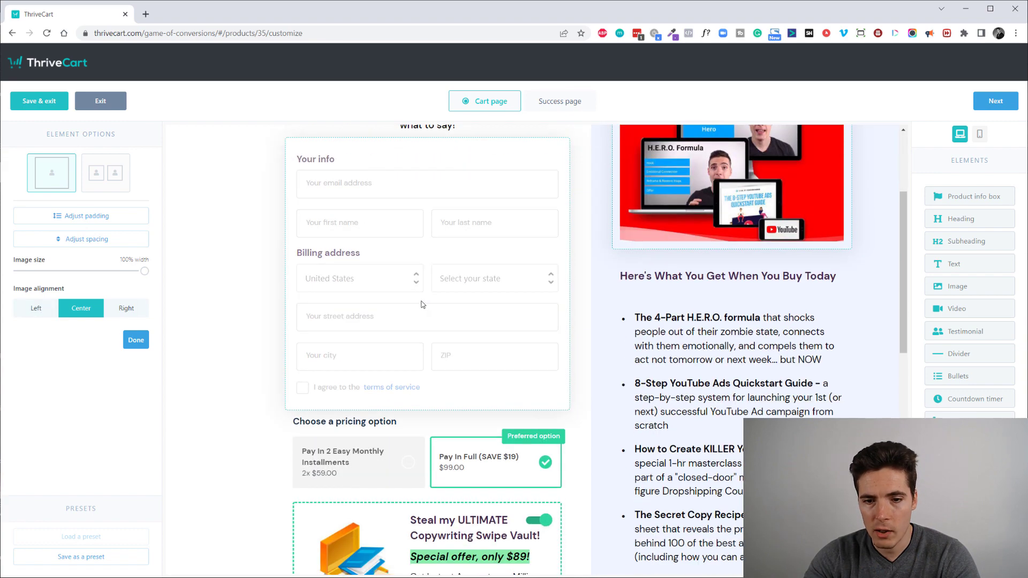
pyautogui.click(429, 363)
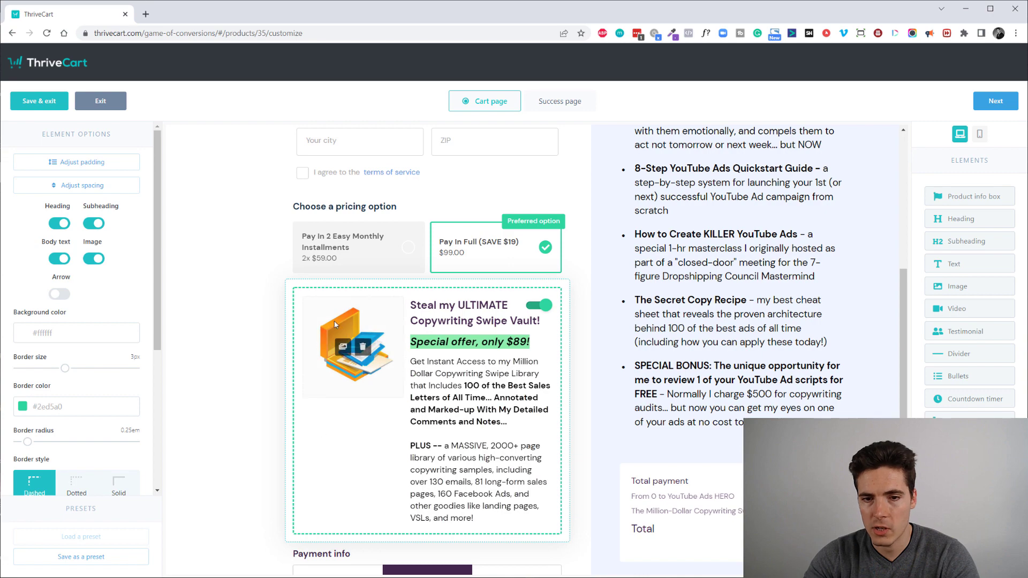
# Open the element options of the sidebar bullet list and of the Complete Order button to view how each is edited.
pyautogui.scroll(3, 724, 303)
pyautogui.click(724, 303)
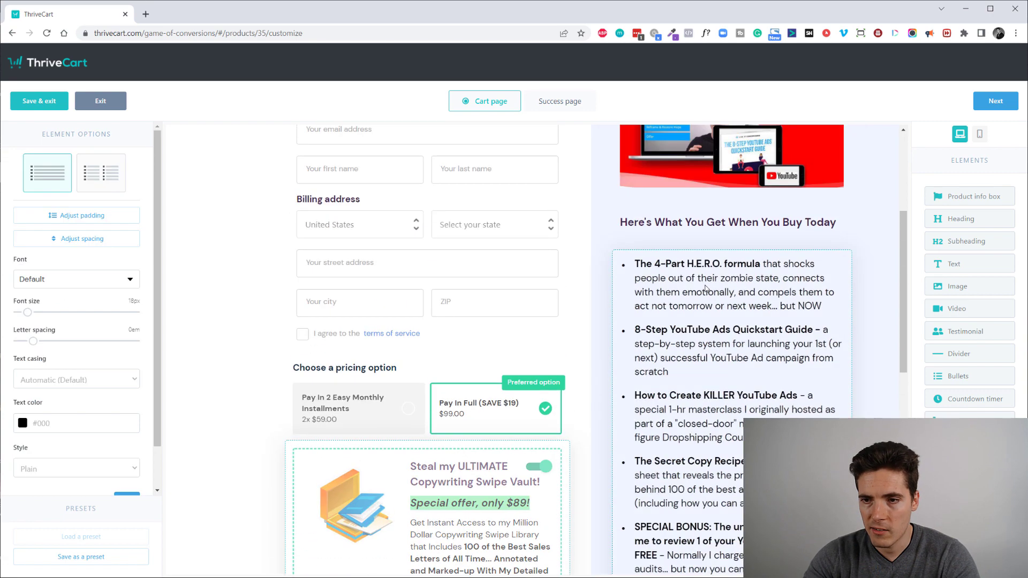
pyautogui.scroll(-4, 726, 268)
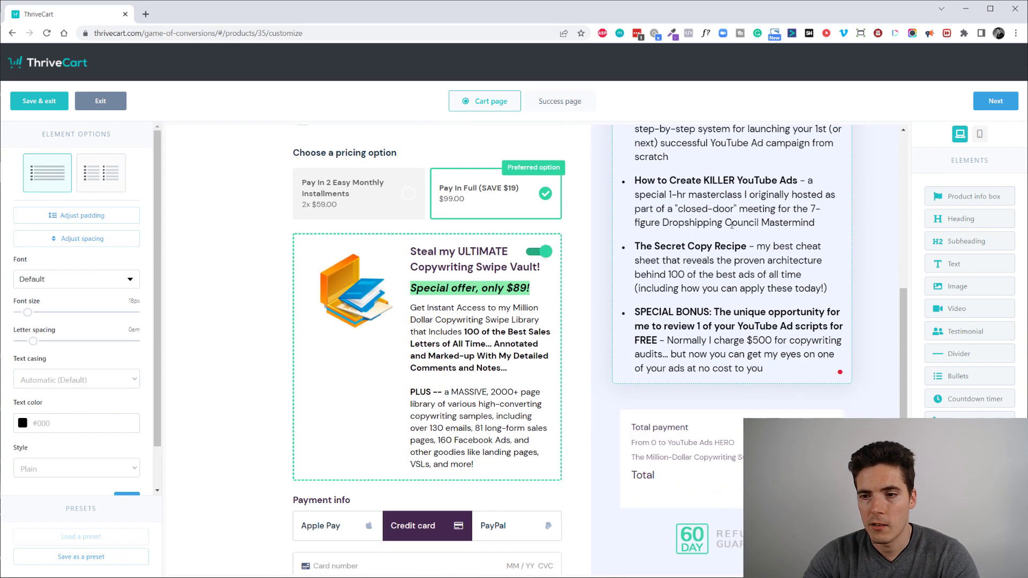
pyautogui.scroll(3, 732, 225)
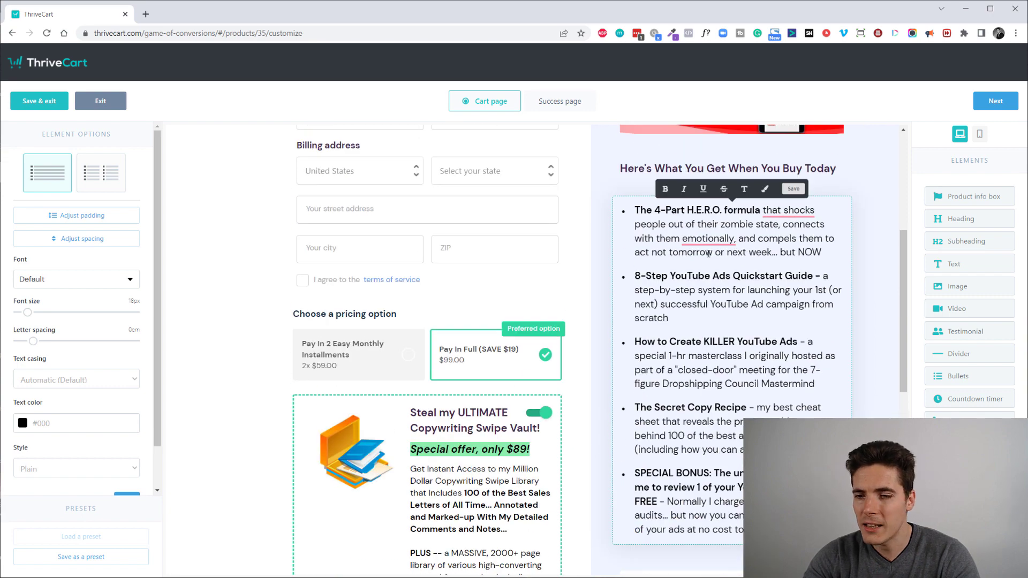
pyautogui.scroll(-8, 708, 254)
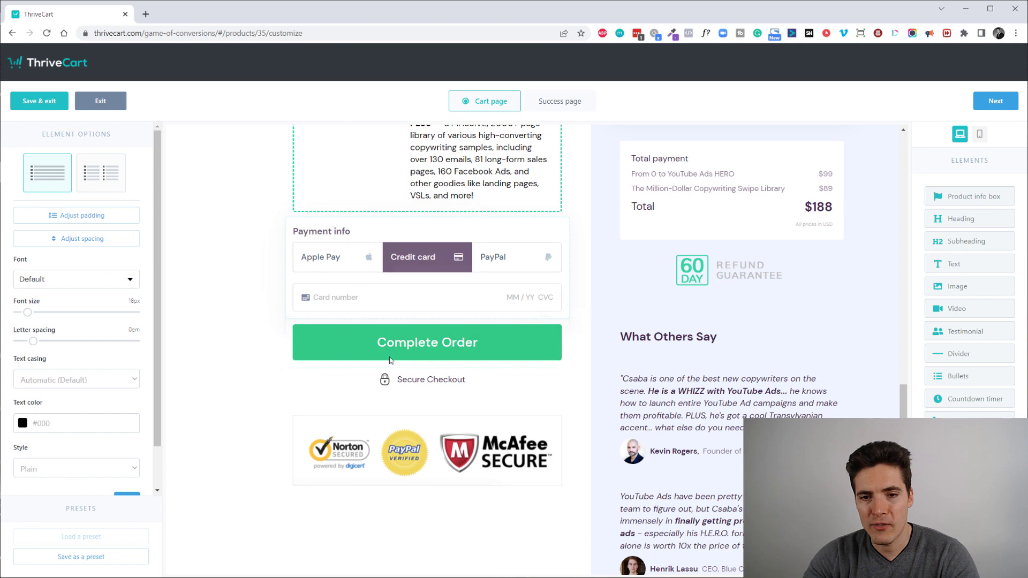
pyautogui.click(300, 342)
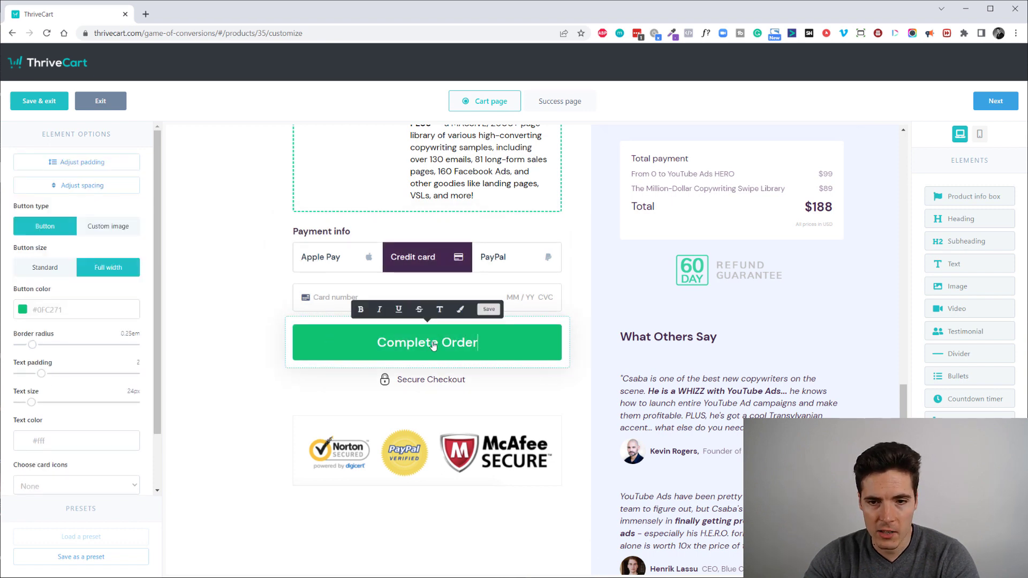
# Close the Complete Order button's text editing and try to add a countdown timer element near the top of the cart page.
pyautogui.moveTo(478, 344); pyautogui.dragTo(434, 347)
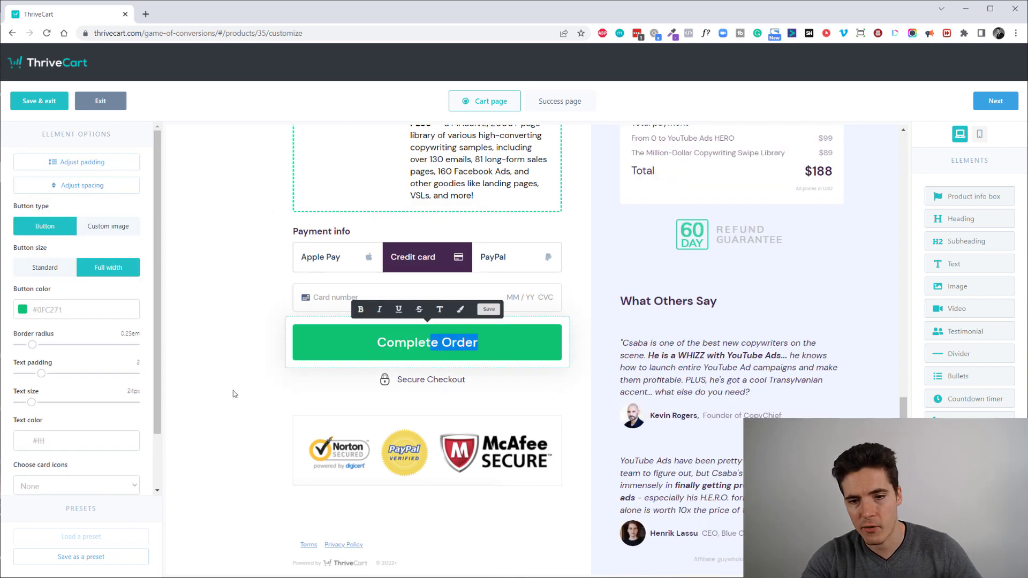
pyautogui.click(249, 395)
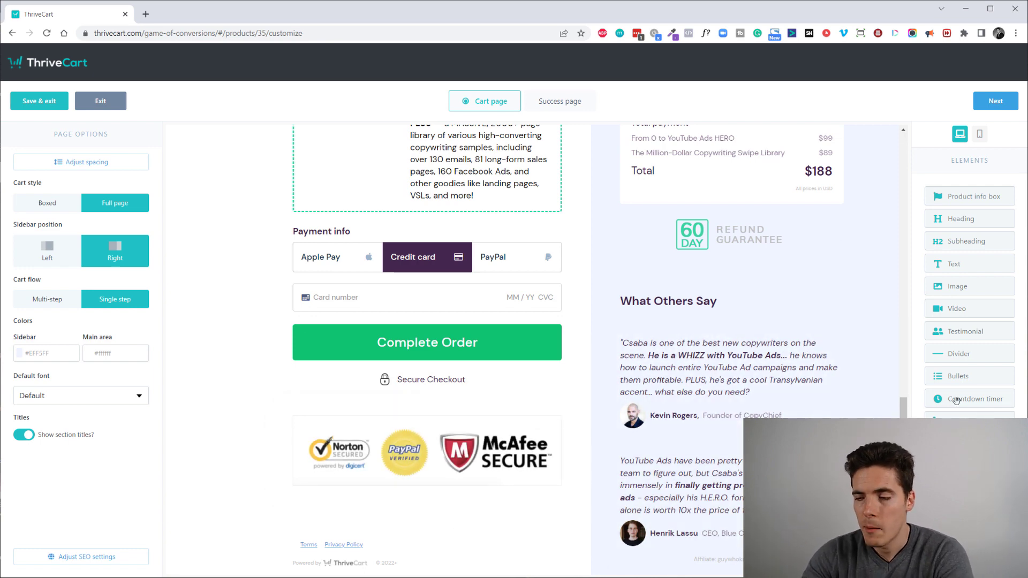
pyautogui.scroll(15, 903, 379)
pyautogui.moveTo(974, 404); pyautogui.dragTo(620, 241)
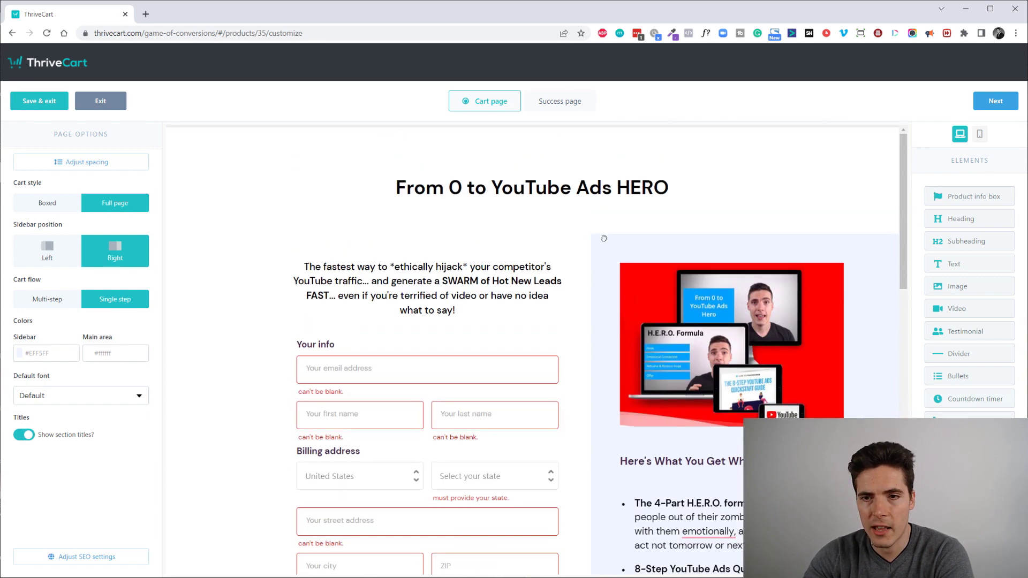
pyautogui.moveTo(514, 175); pyautogui.dragTo(379, 139)
pyautogui.moveTo(989, 413); pyautogui.dragTo(482, 333)
pyautogui.moveTo(974, 407); pyautogui.dragTo(550, 331)
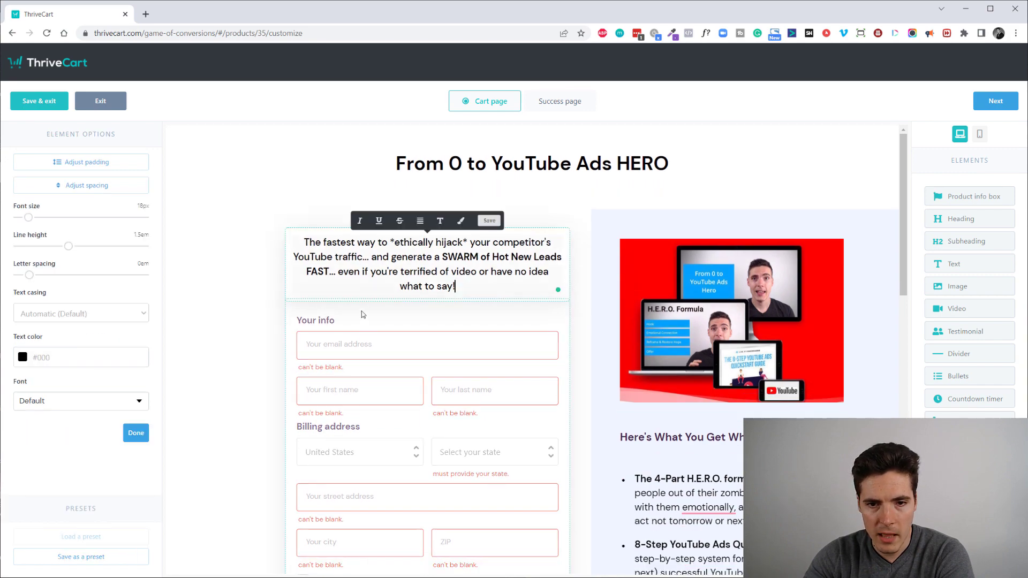
# Open the element options of the customer info form and review the cart page from the form fields to the payment area.
pyautogui.click(367, 351)
pyautogui.scroll(-12, 371, 351)
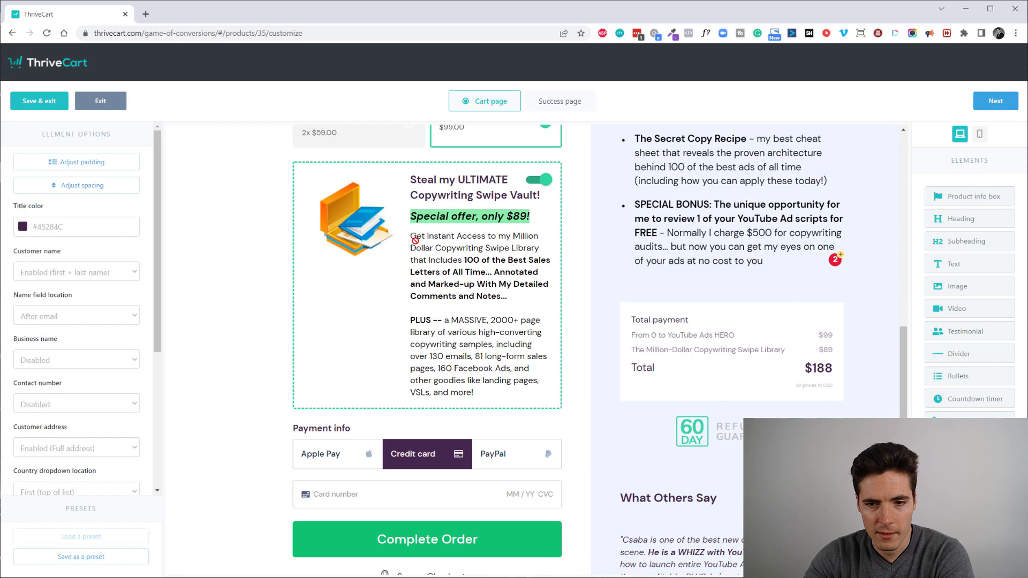
pyautogui.scroll(7, 404, 287)
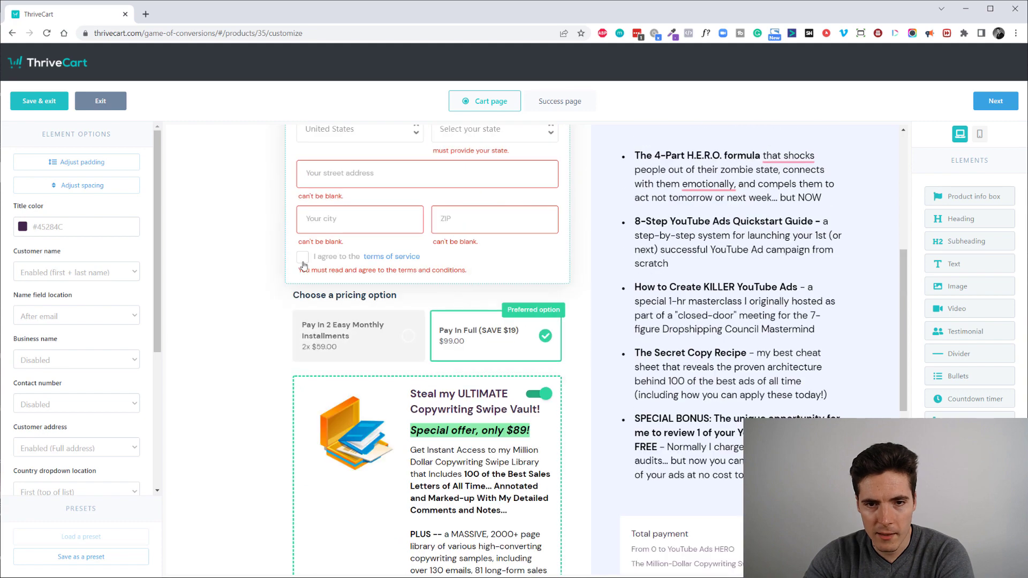
pyautogui.scroll(-5, 527, 295)
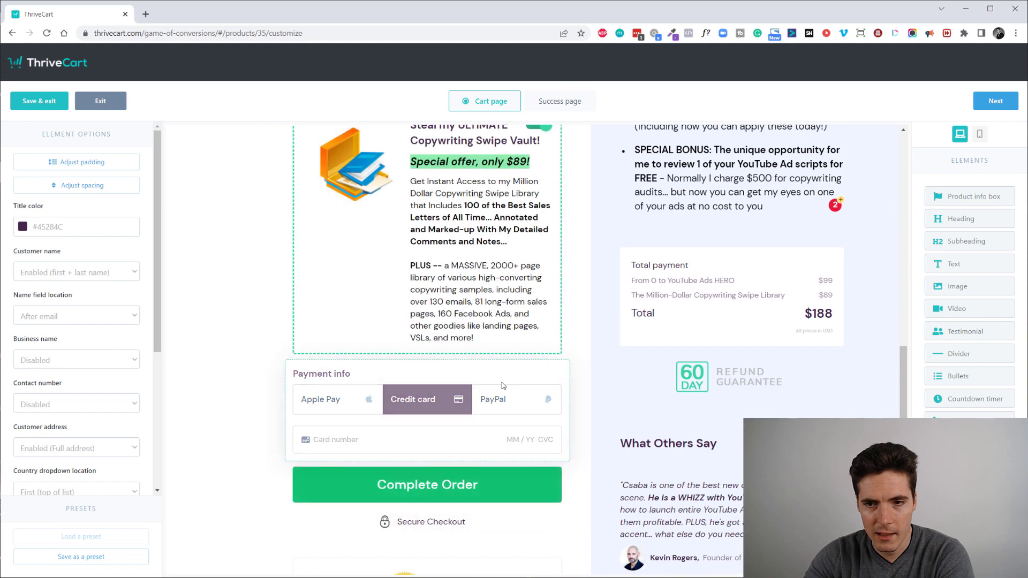
pyautogui.scroll(12, 504, 386)
# Reload the product page and relaunch the cart editor from the checkout design settings.
pyautogui.press('F5')
pyautogui.click(567, 95)
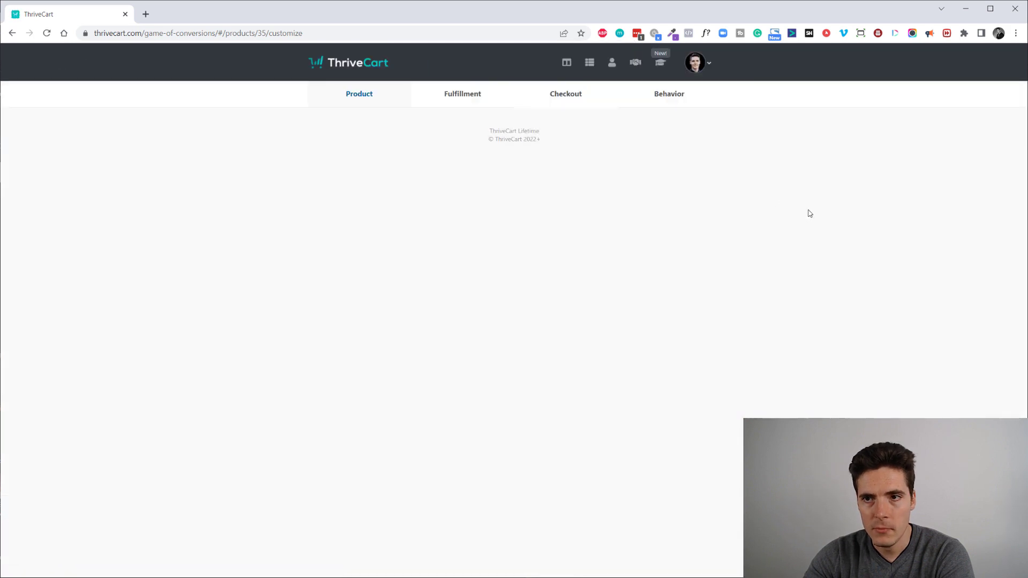
pyautogui.click(408, 150)
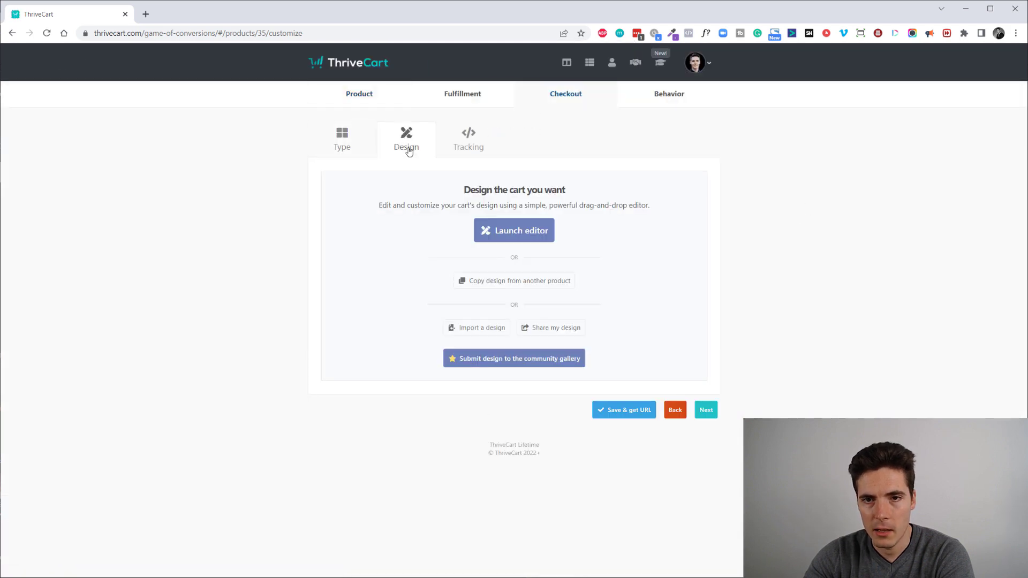
pyautogui.click(506, 237)
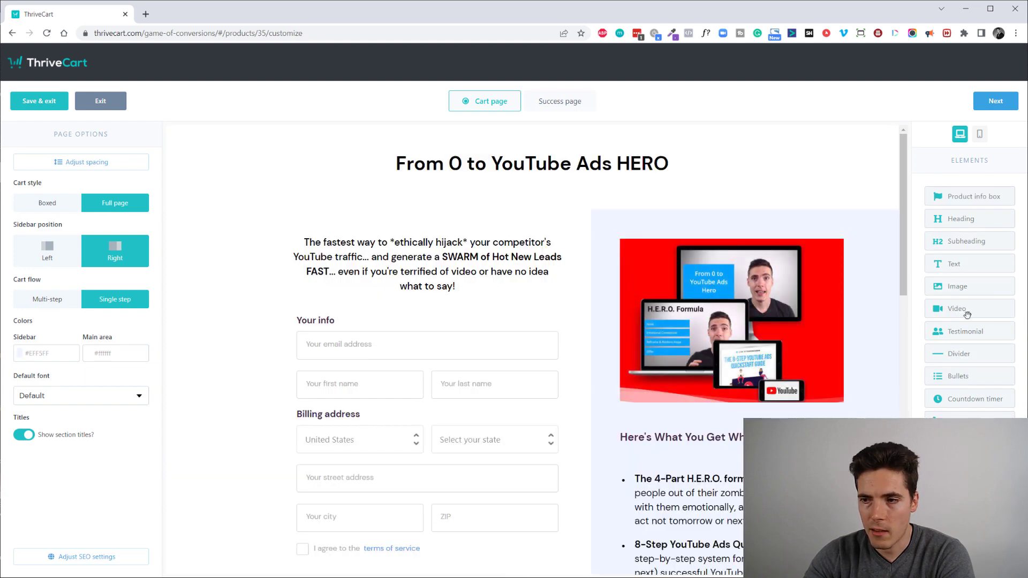
# Add a video element above the intro text in the cart's main area and set its video size to 100.
pyautogui.moveTo(959, 312); pyautogui.dragTo(410, 278)
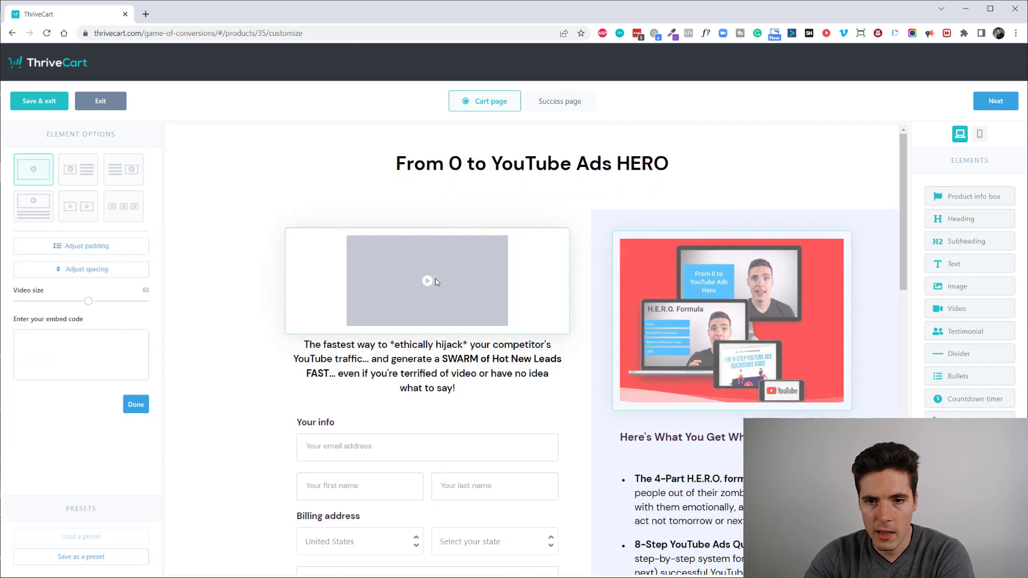
pyautogui.moveTo(87, 306); pyautogui.dragTo(150, 309)
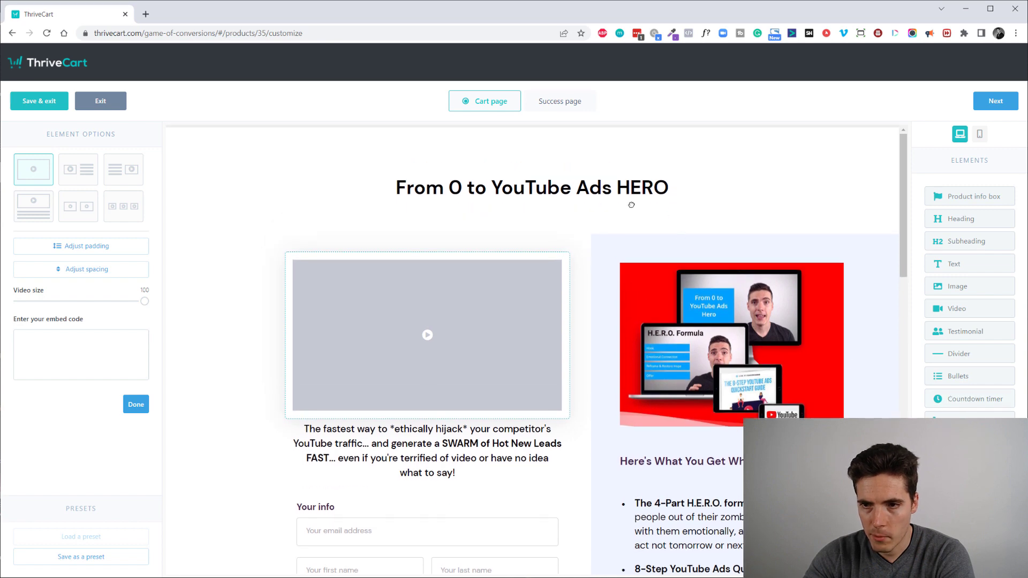
pyautogui.click(136, 406)
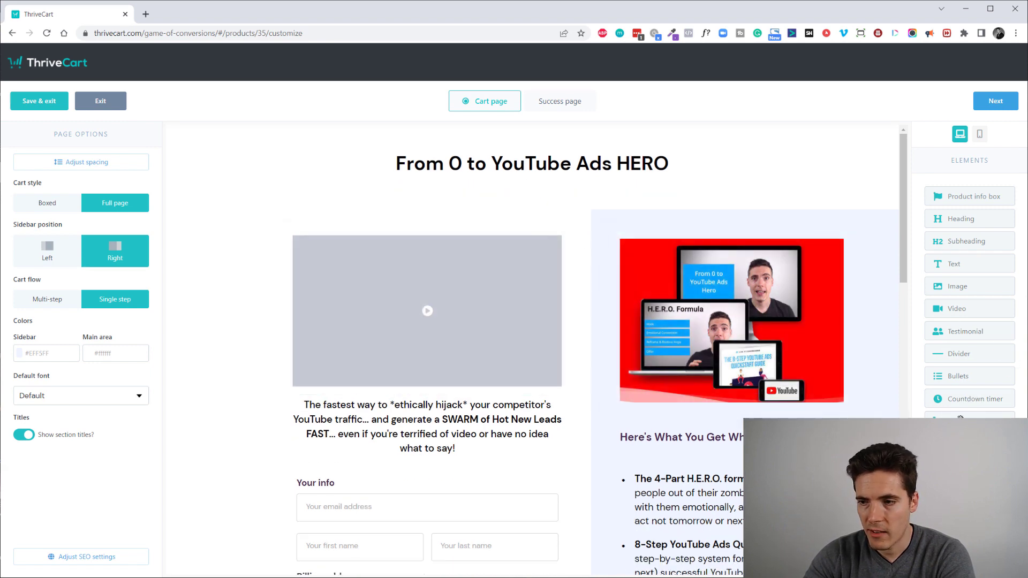
# Add a guarantee seal above the video element, using the 30 day money back guarantee badge.
pyautogui.moveTo(970, 422); pyautogui.dragTo(445, 296)
pyautogui.click(459, 301)
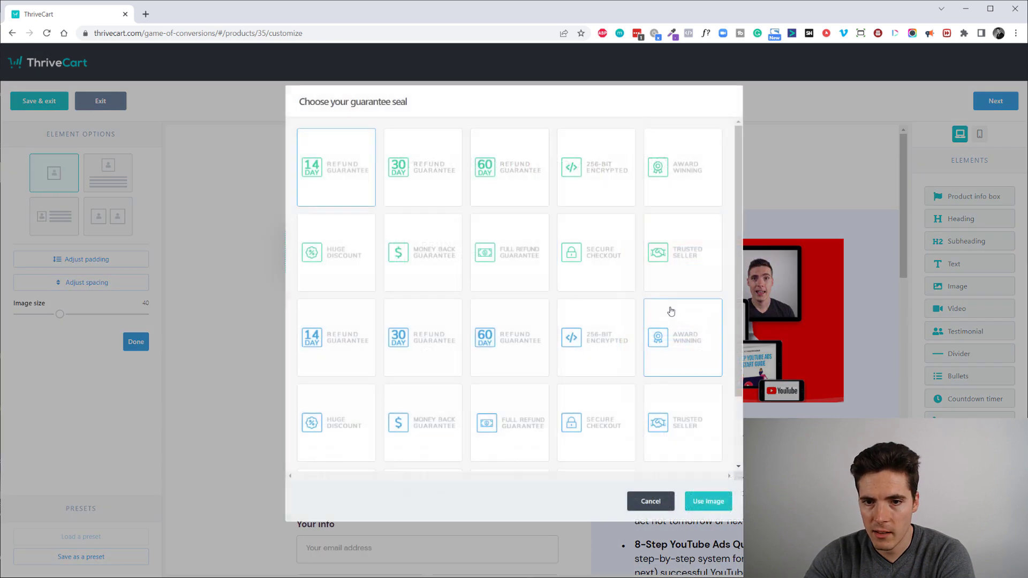
pyautogui.scroll(-3, 666, 316)
pyautogui.click(709, 501)
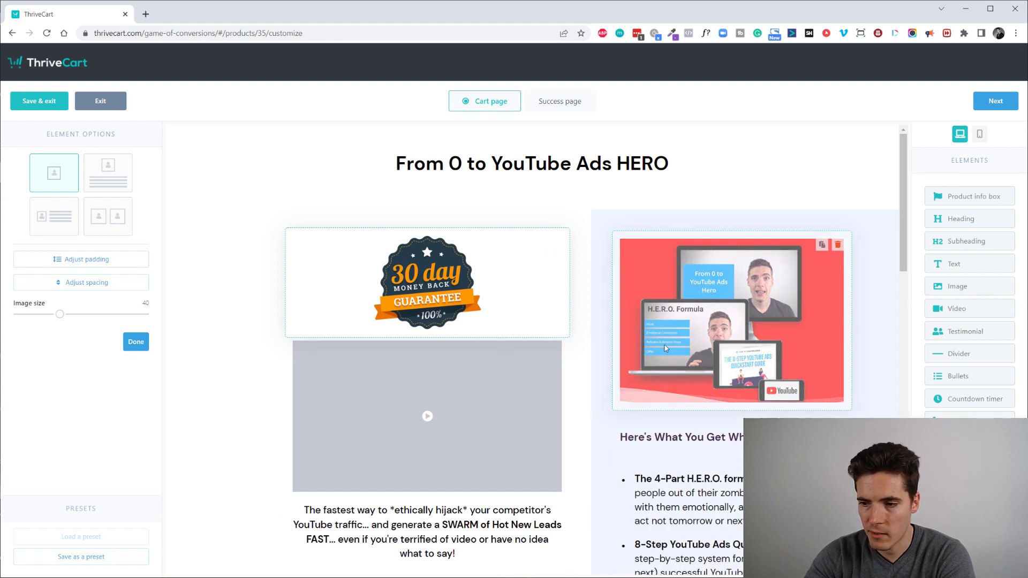
pyautogui.click(246, 214)
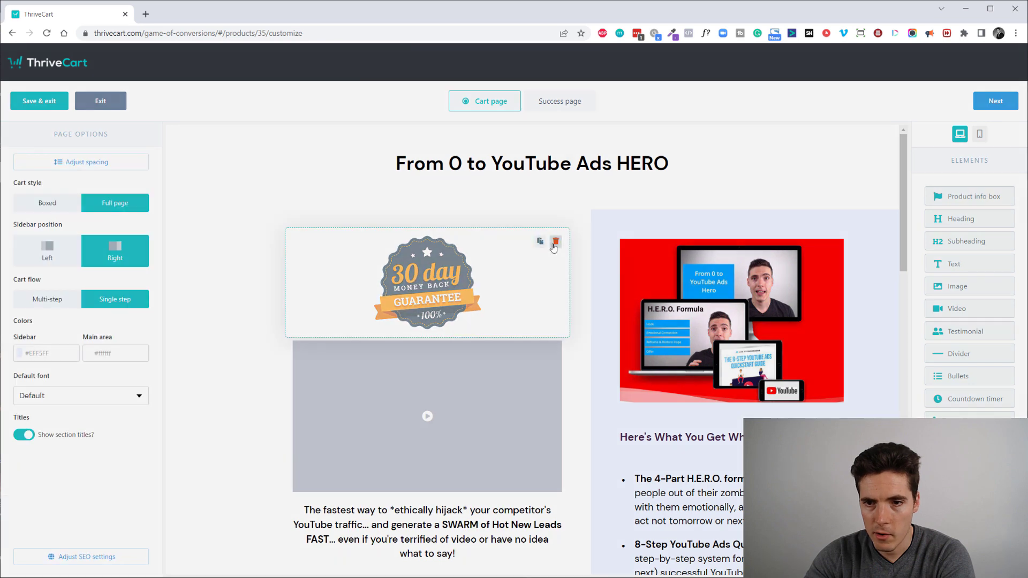
# Delete the 30 day guarantee seal and the video element from the cart page, confirming each deletion.
pyautogui.click(553, 239)
pyautogui.click(610, 156)
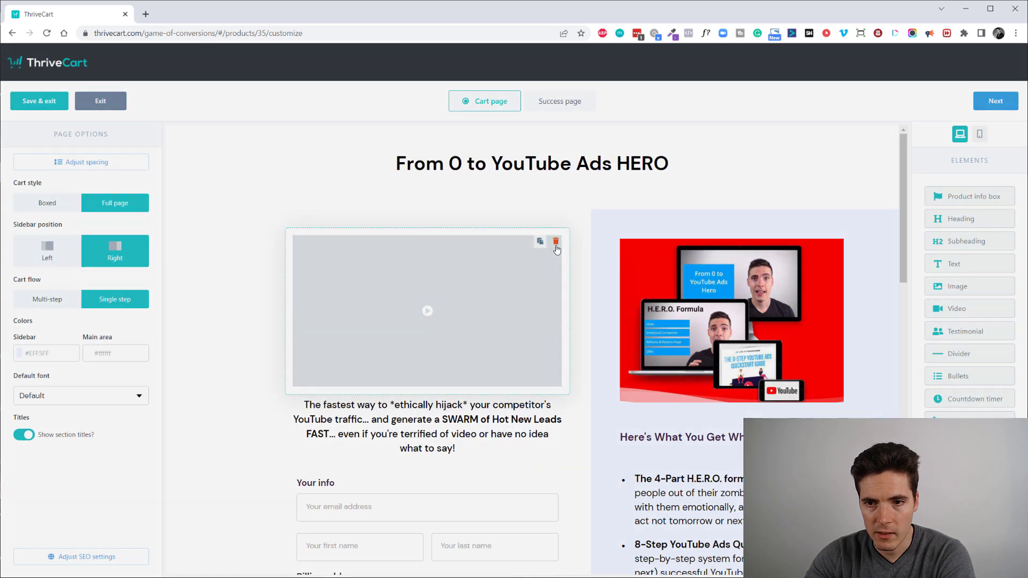
pyautogui.click(553, 239)
pyautogui.click(613, 157)
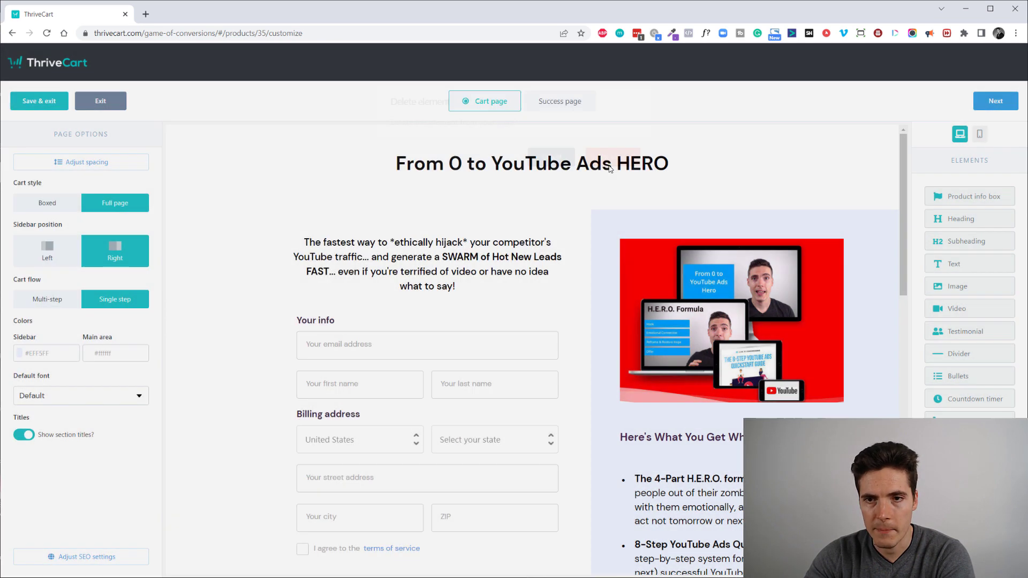
# Switch the cart page to the mobile view and examine its element order, from the headline to the trust badges, total and testimonials.
pyautogui.scroll(-10, 707, 212)
pyautogui.scroll(15, 707, 213)
pyautogui.click(980, 135)
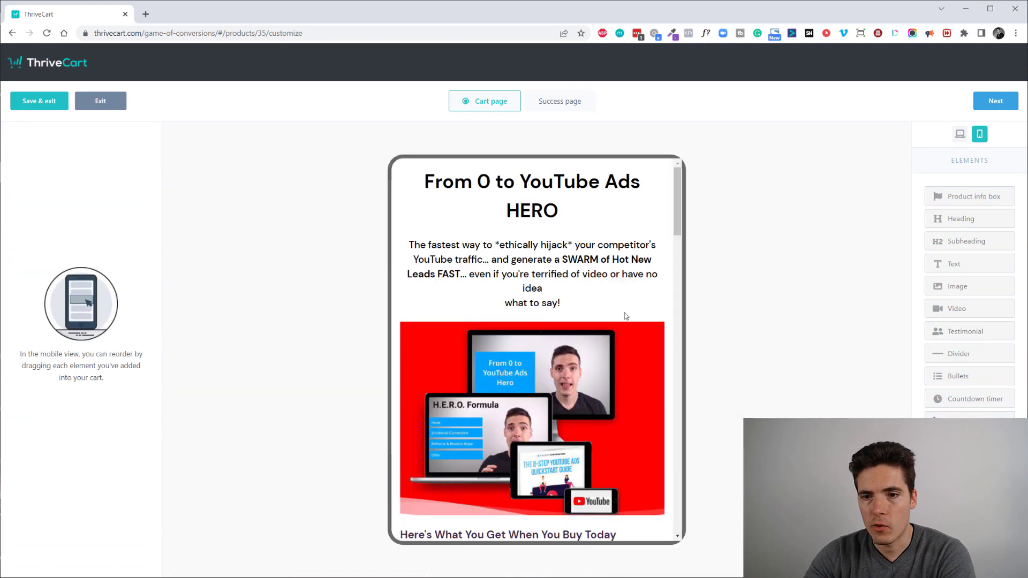
pyautogui.scroll(-10, 600, 234)
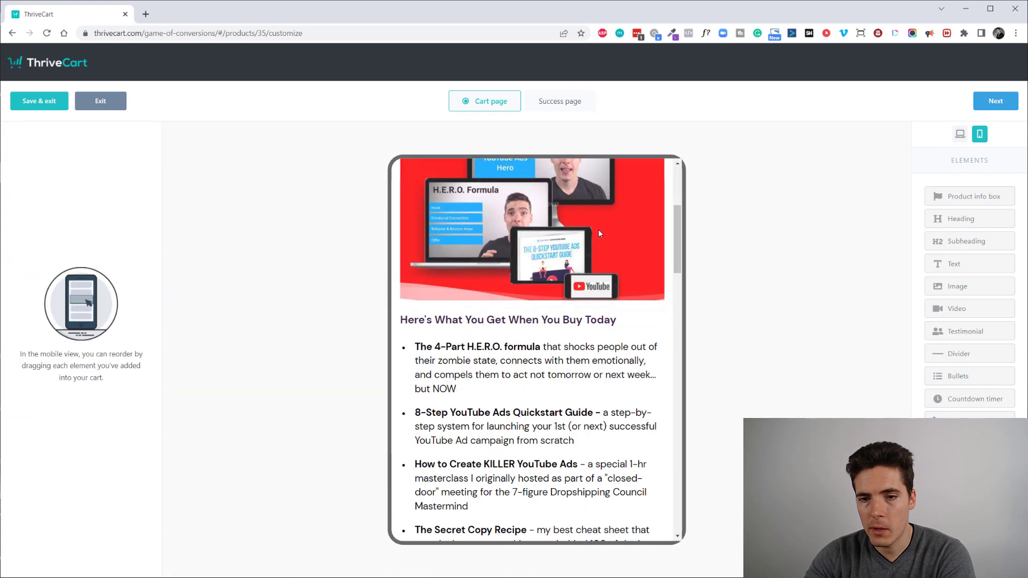
pyautogui.scroll(-10, 600, 233)
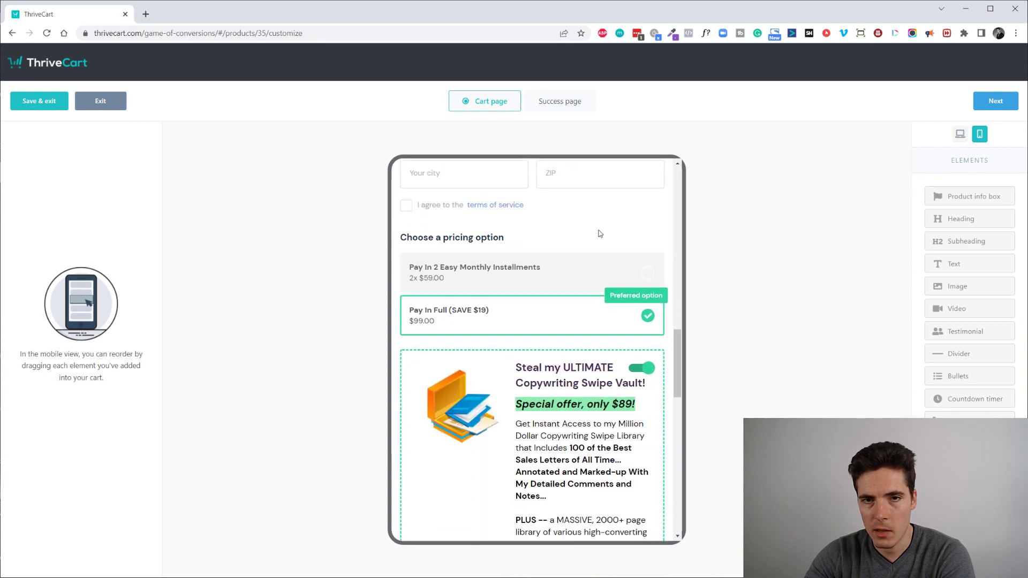
pyautogui.scroll(-10, 600, 232)
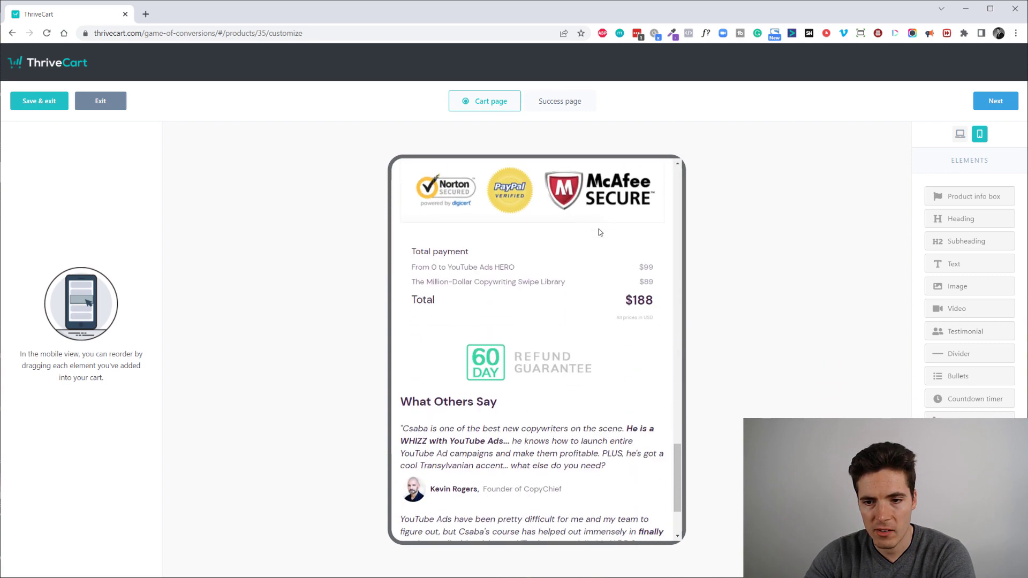
pyautogui.scroll(7, 582, 357)
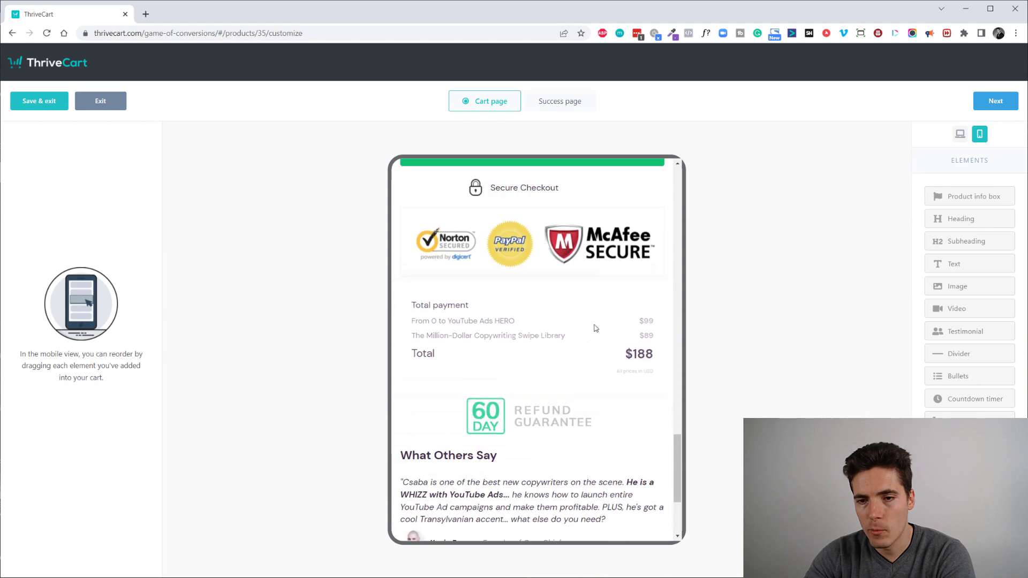
pyautogui.scroll(-2, 578, 388)
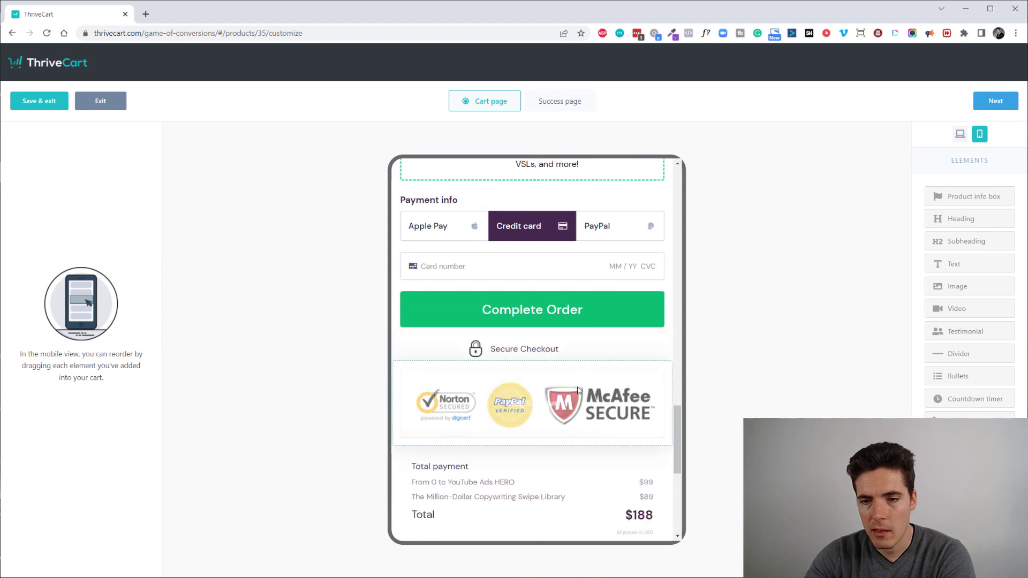
pyautogui.scroll(-3, 580, 394)
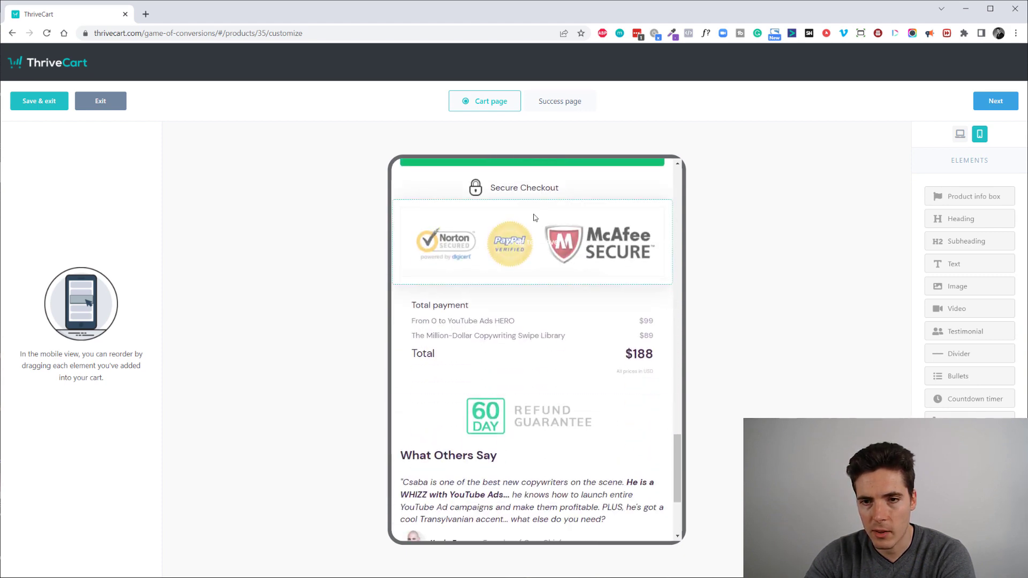
pyautogui.moveTo(591, 230); pyautogui.dragTo(582, 280)
pyautogui.scroll(1, 578, 361)
pyautogui.scroll(10, 613, 383)
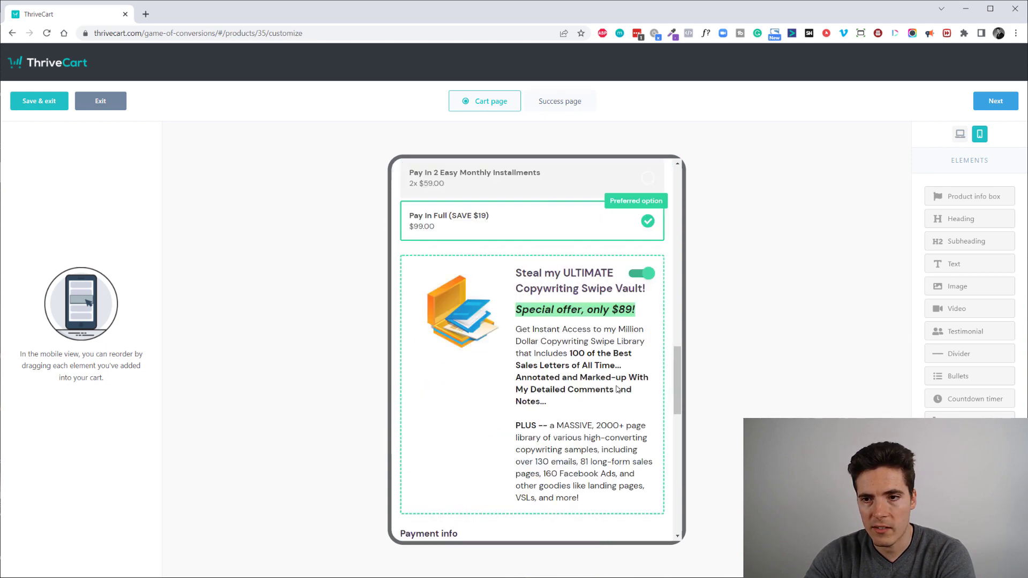
pyautogui.scroll(10, 613, 384)
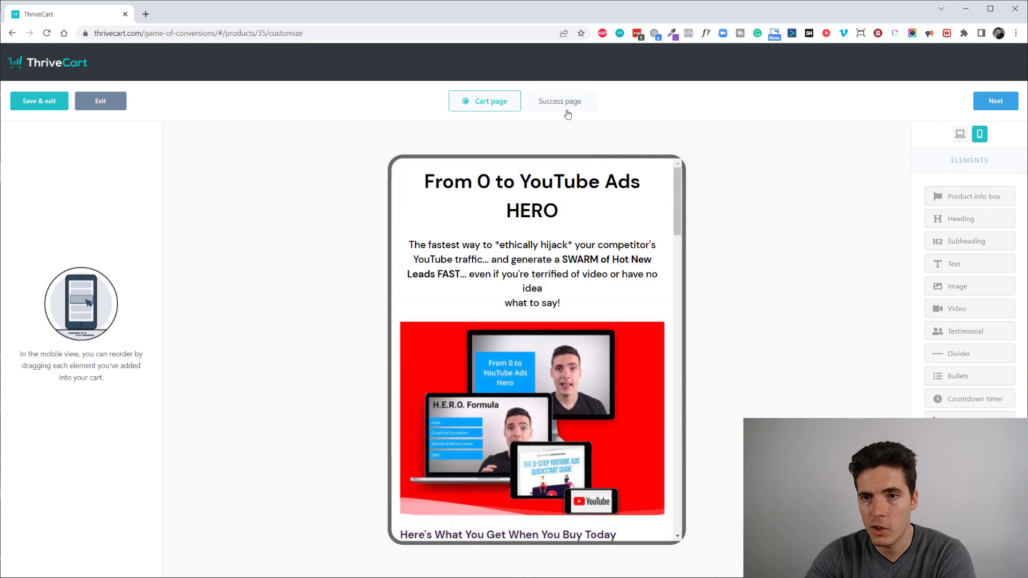
# View the success page's design and return to the cart page to review its form, pricing options, payment area and testimonials.
pyautogui.click(550, 107)
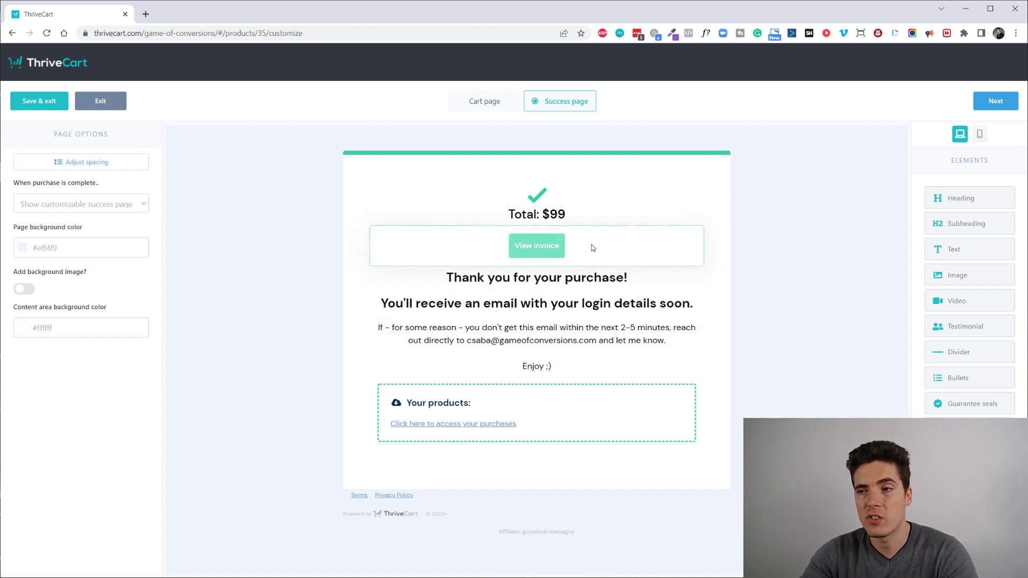
pyautogui.click(480, 101)
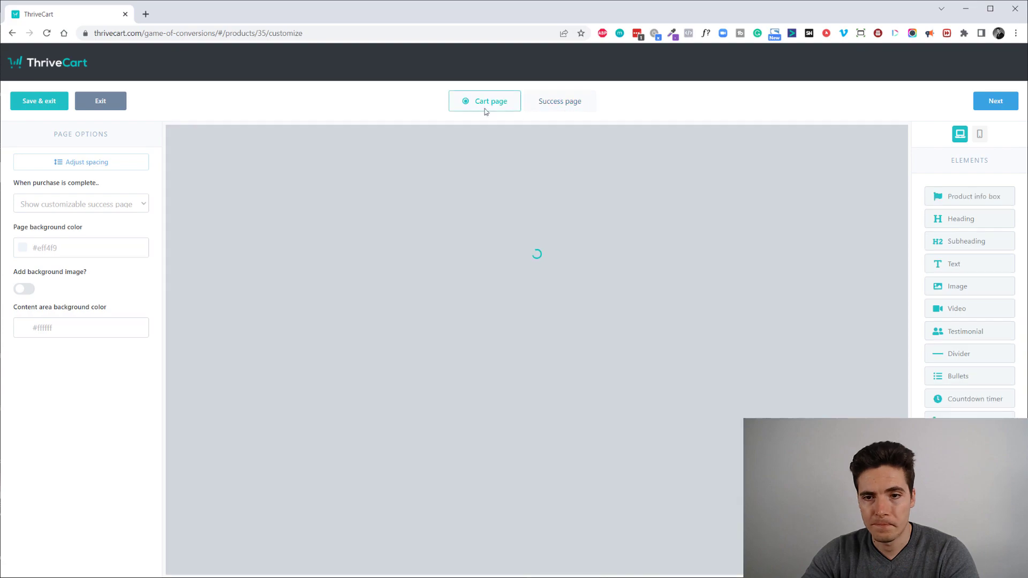
pyautogui.scroll(-14, 691, 315)
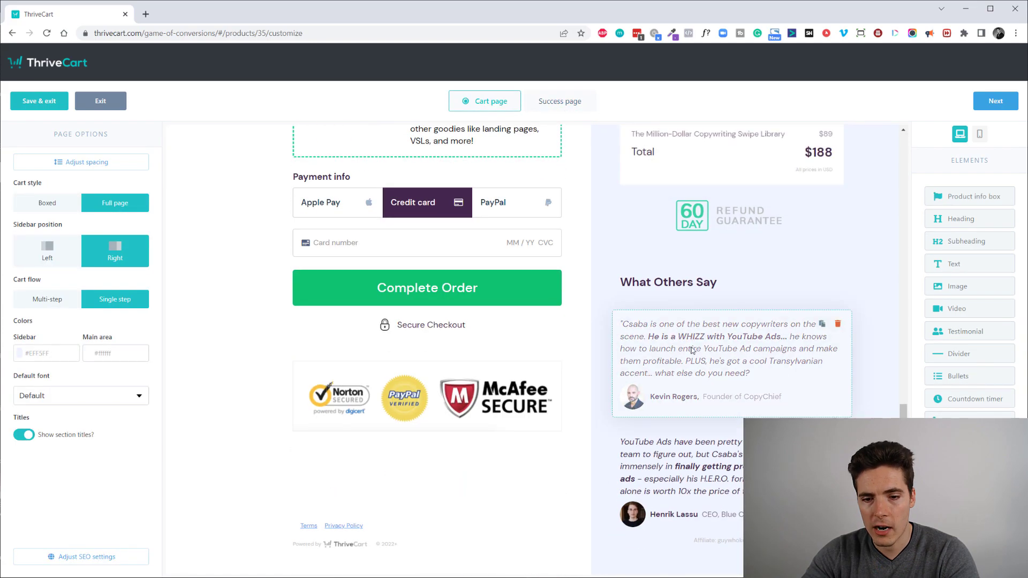
pyautogui.scroll(7, 643, 337)
pyautogui.scroll(4, 622, 331)
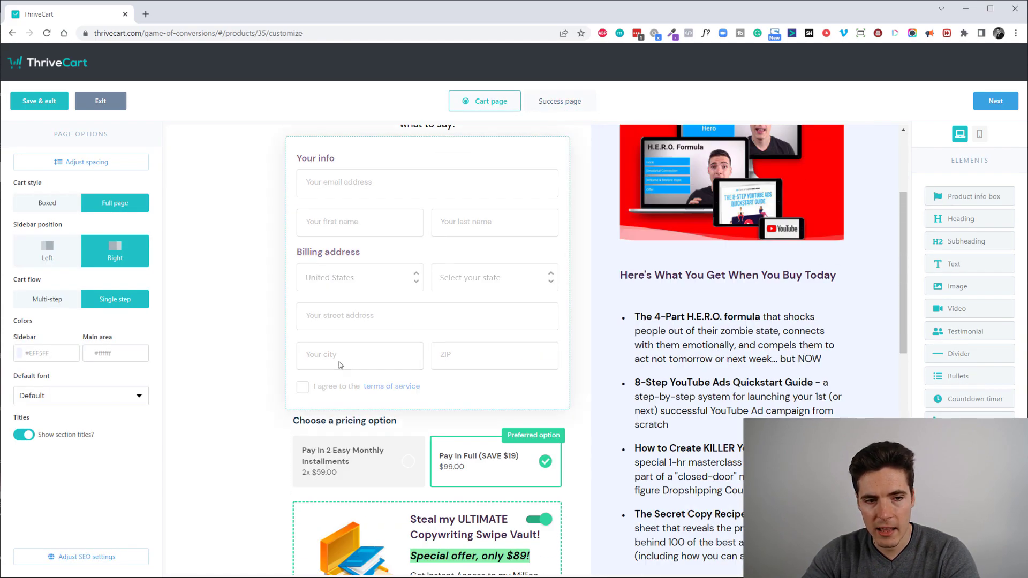
pyautogui.scroll(-5, 340, 364)
pyautogui.scroll(-5, 466, 421)
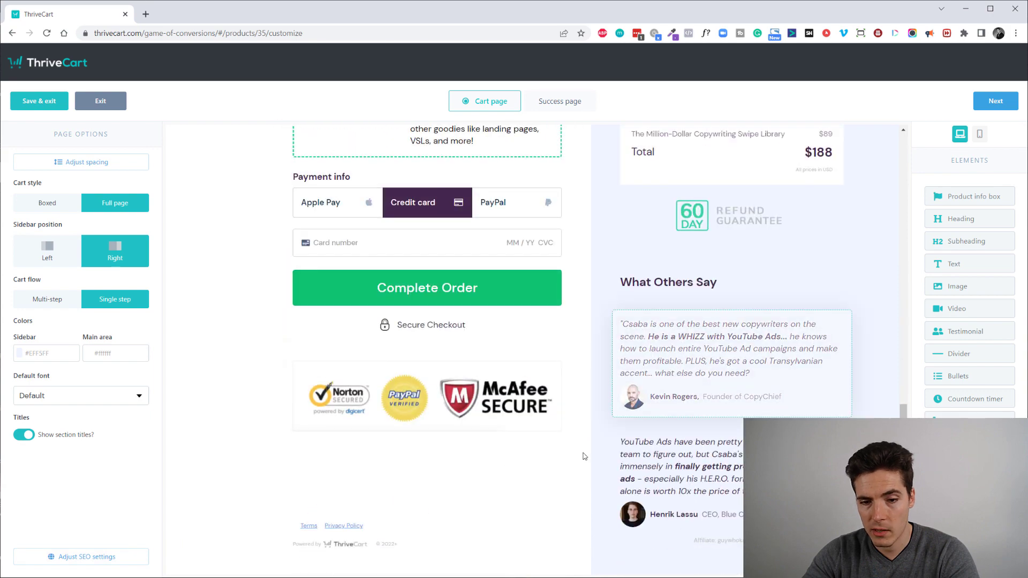
pyautogui.scroll(15, 557, 464)
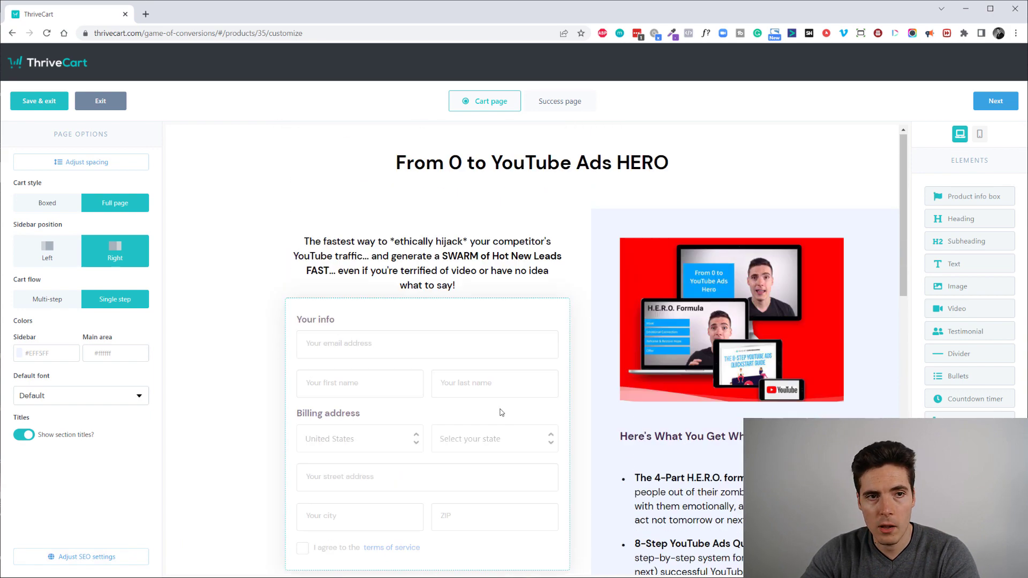
# Exit the design editor without saving and proceed to the checkout tracking settings.
pyautogui.click(105, 110)
pyautogui.click(607, 168)
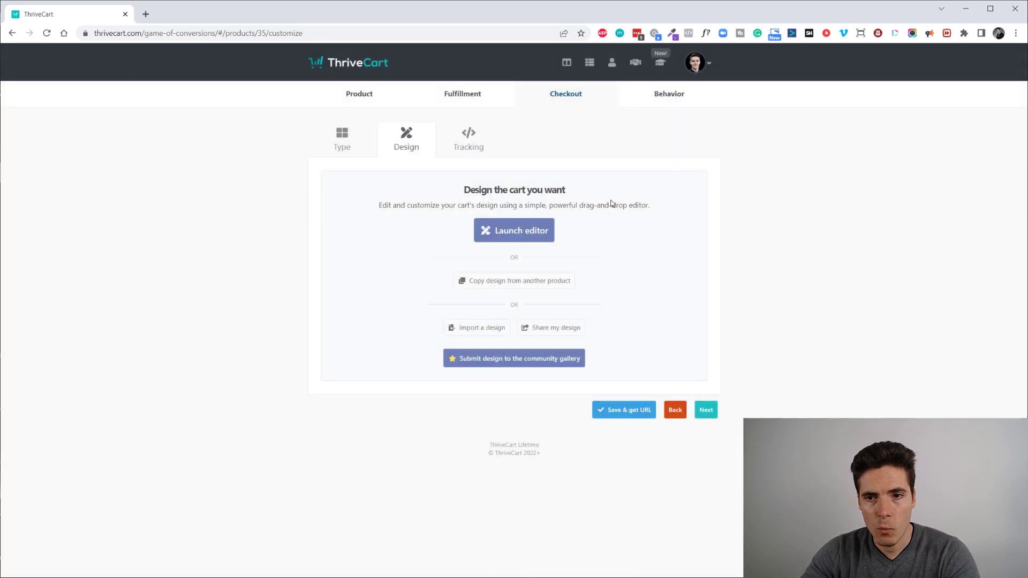
pyautogui.click(706, 410)
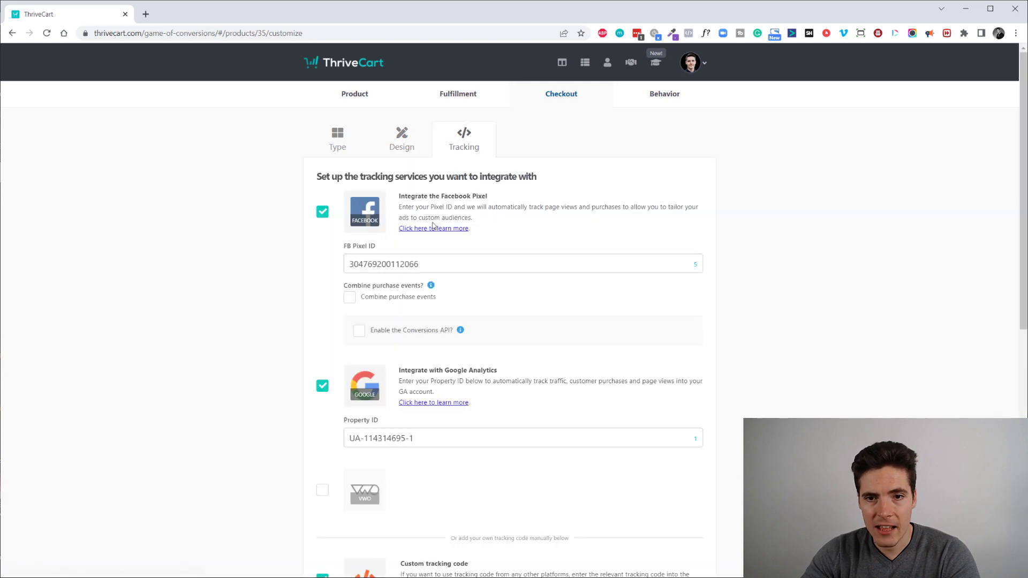
# Review the checkout tracking settings, from the Facebook Pixel and Google Analytics integrations to the custom tracking code fields for each page and purchase.
pyautogui.scroll(-1, 457, 194)
pyautogui.scroll(-4, 557, 177)
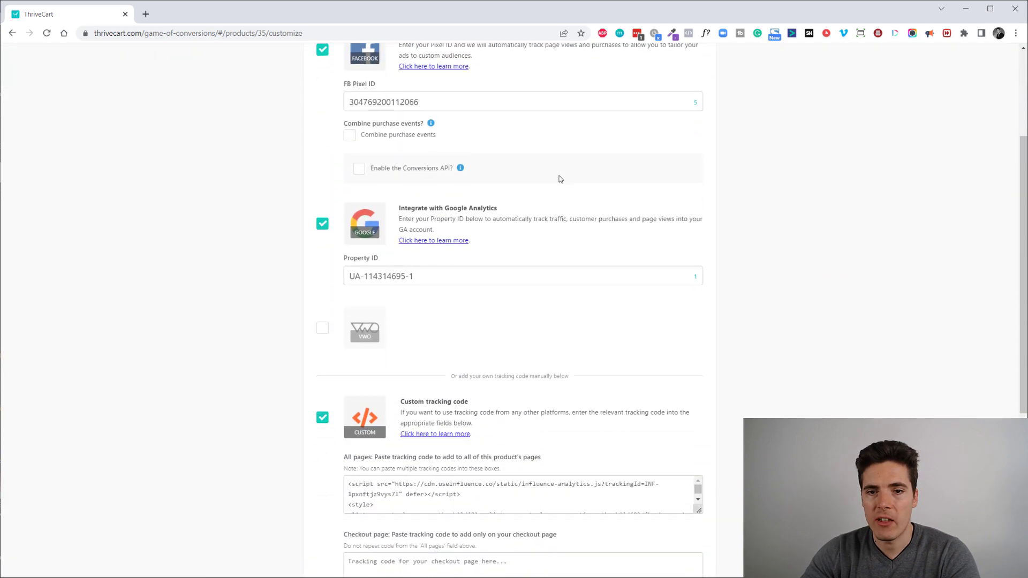
pyautogui.scroll(-4, 829, 277)
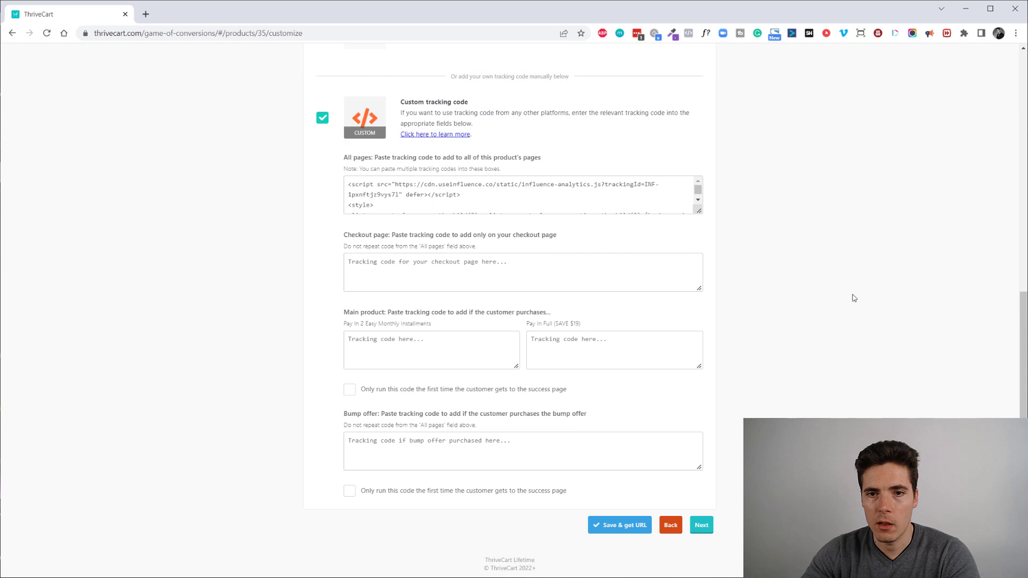
pyautogui.scroll(3, 826, 323)
pyautogui.scroll(-3, 805, 326)
pyautogui.scroll(3, 808, 329)
pyautogui.scroll(-3, 808, 329)
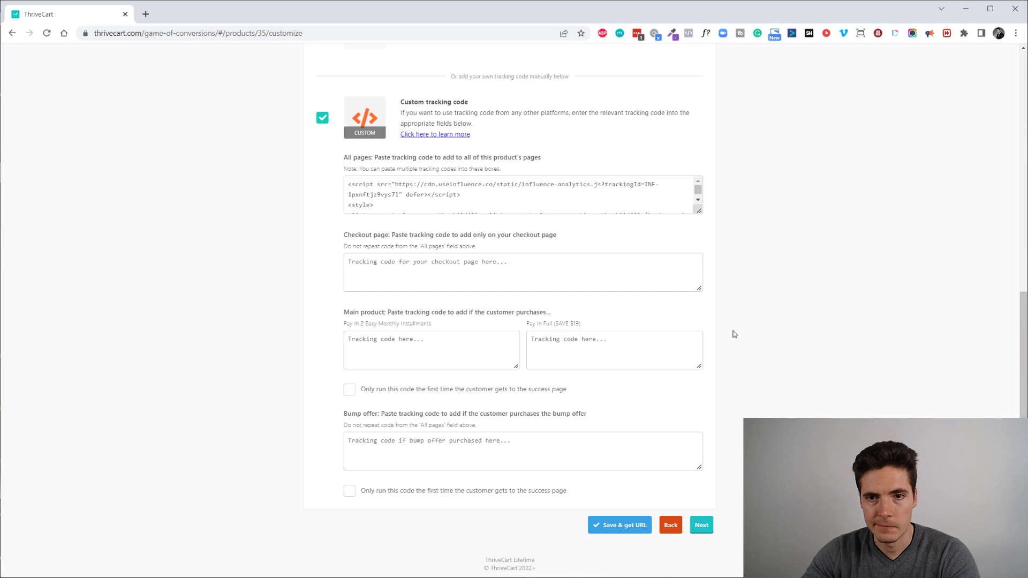
# Go to the product's behavior rules, examine the trigger events available for a new rule, and close the rule without saving.
pyautogui.scroll(10, 734, 348)
pyautogui.click(666, 103)
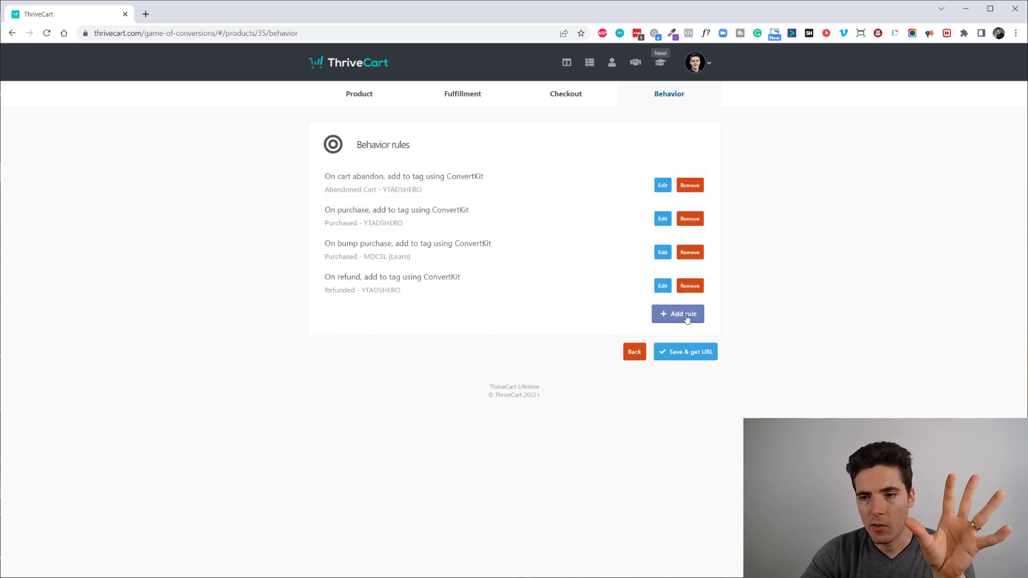
pyautogui.click(662, 313)
pyautogui.click(550, 182)
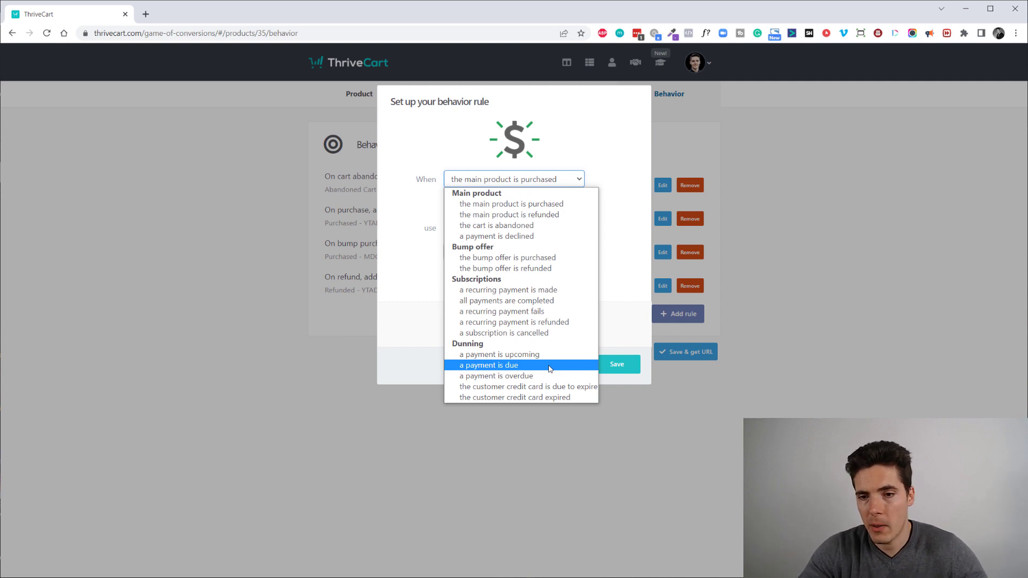
pyautogui.click(619, 132)
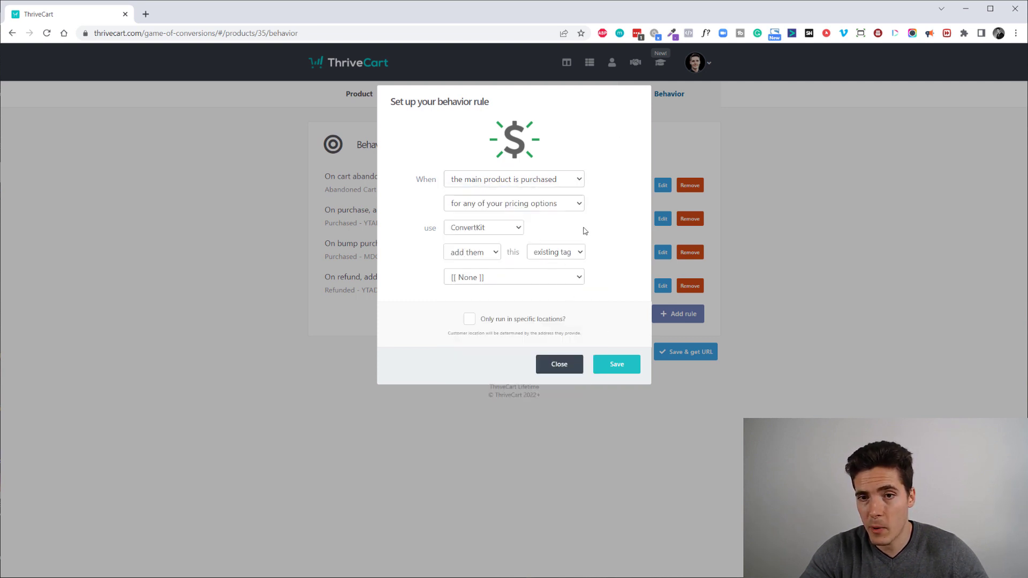
pyautogui.click(557, 365)
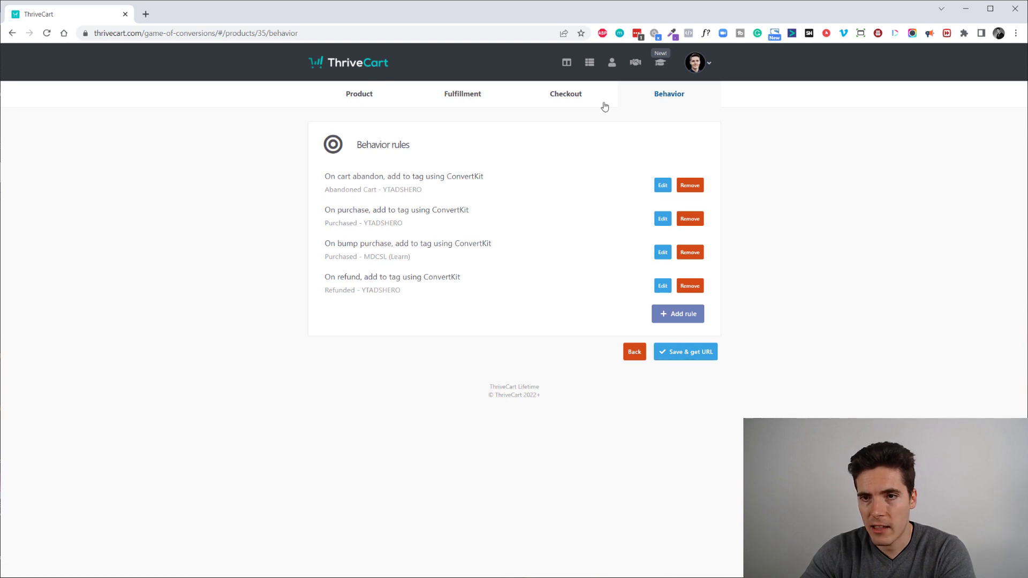
# Return to the account's product list and view the lists of upsells, downsells, A/B tests and coupons.
pyautogui.click(589, 62)
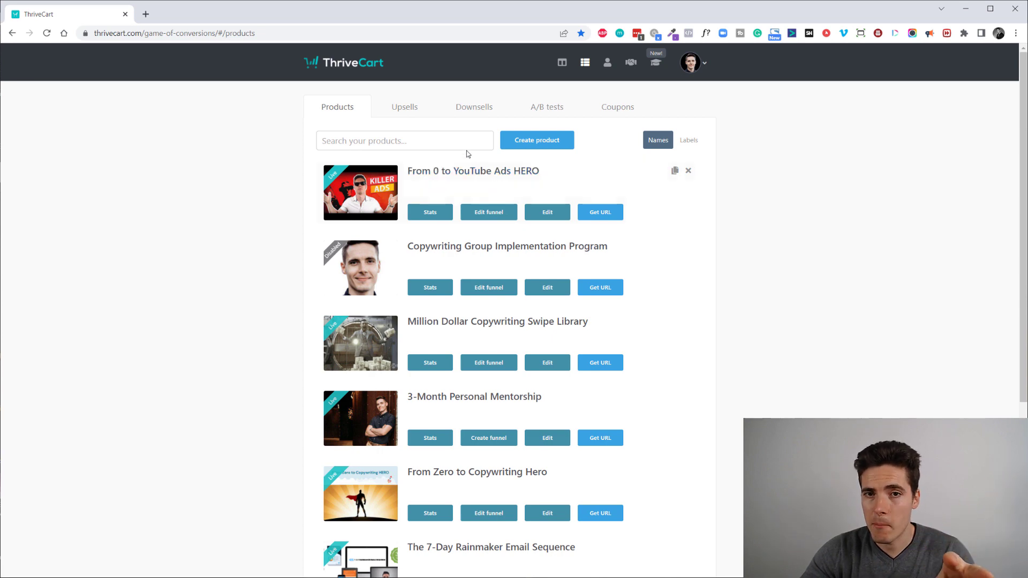
pyautogui.click(403, 109)
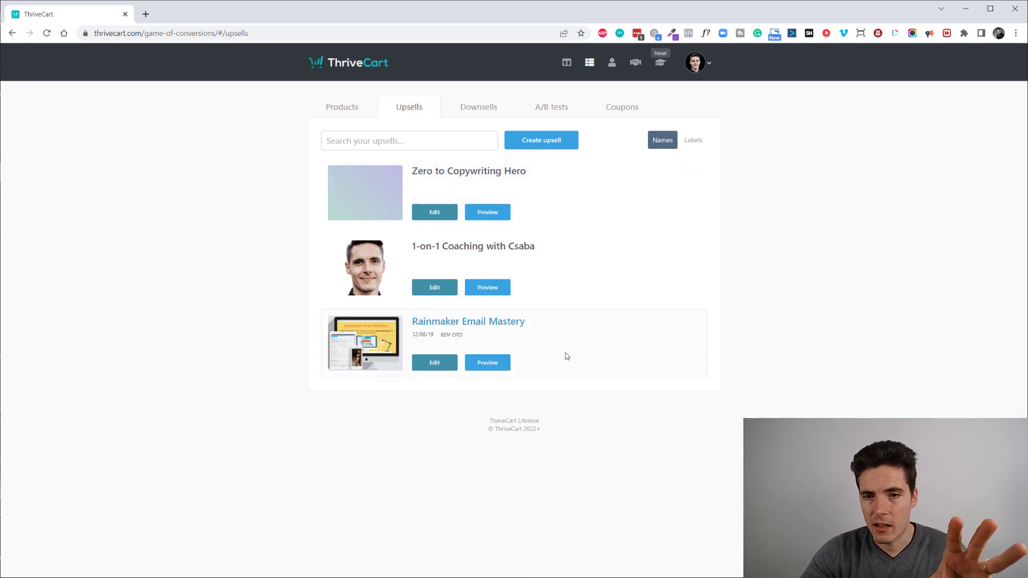
pyautogui.click(479, 110)
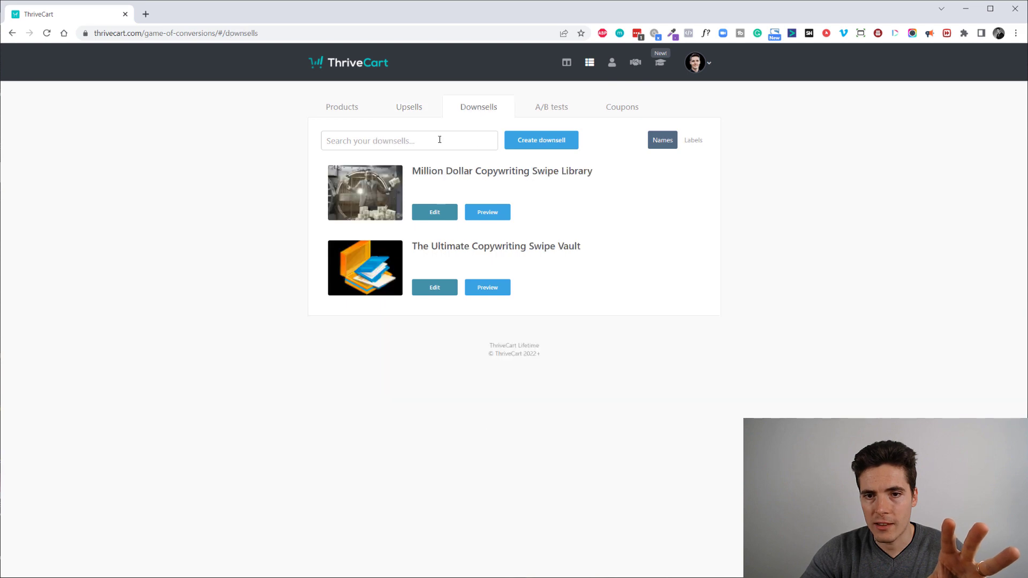
pyautogui.click(559, 109)
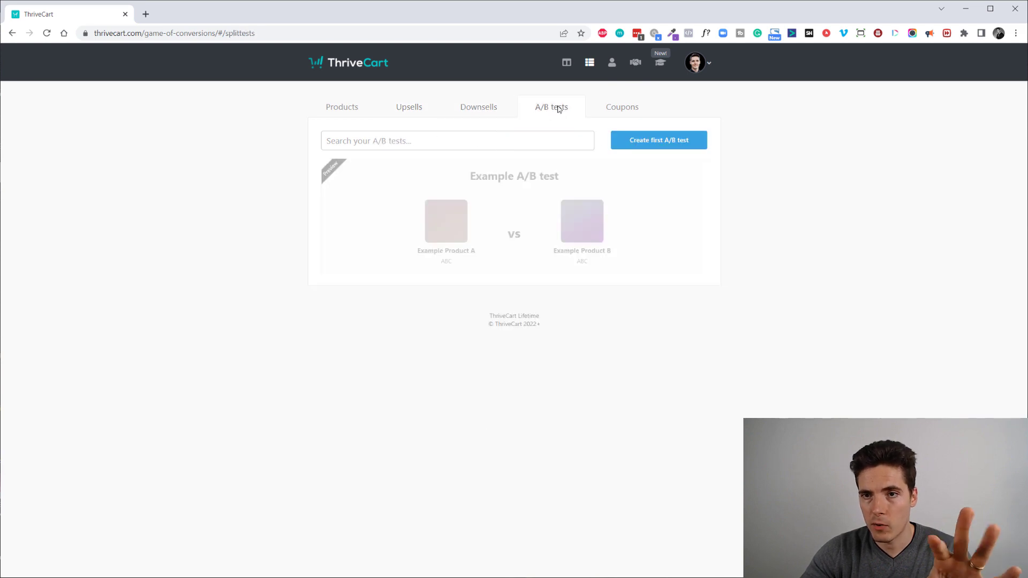
pyautogui.click(610, 110)
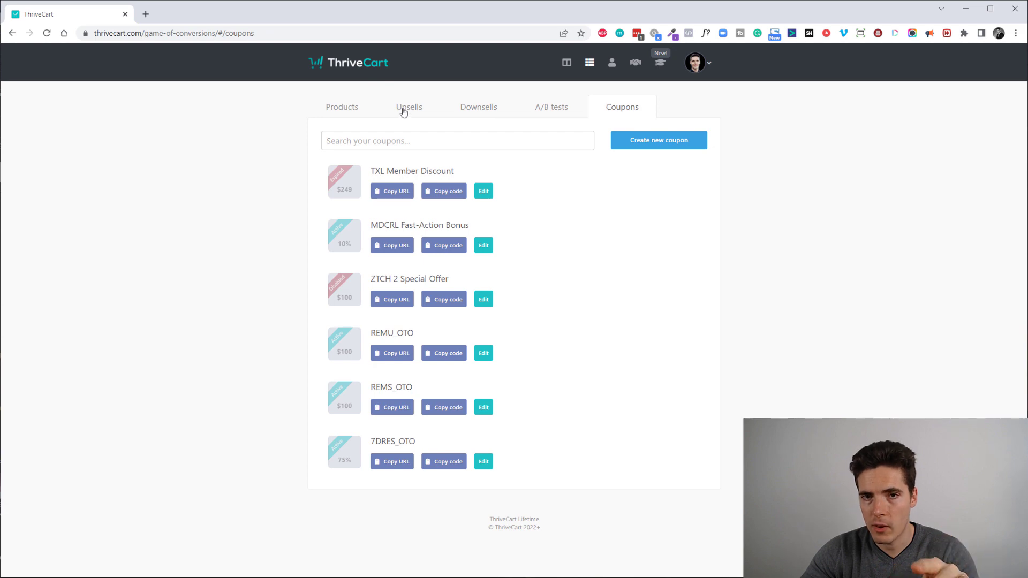
# Preview the Rainmaker Email Mastery upsell page as attached to the product From 0 to YouTube Ads HERO.
pyautogui.click(408, 112)
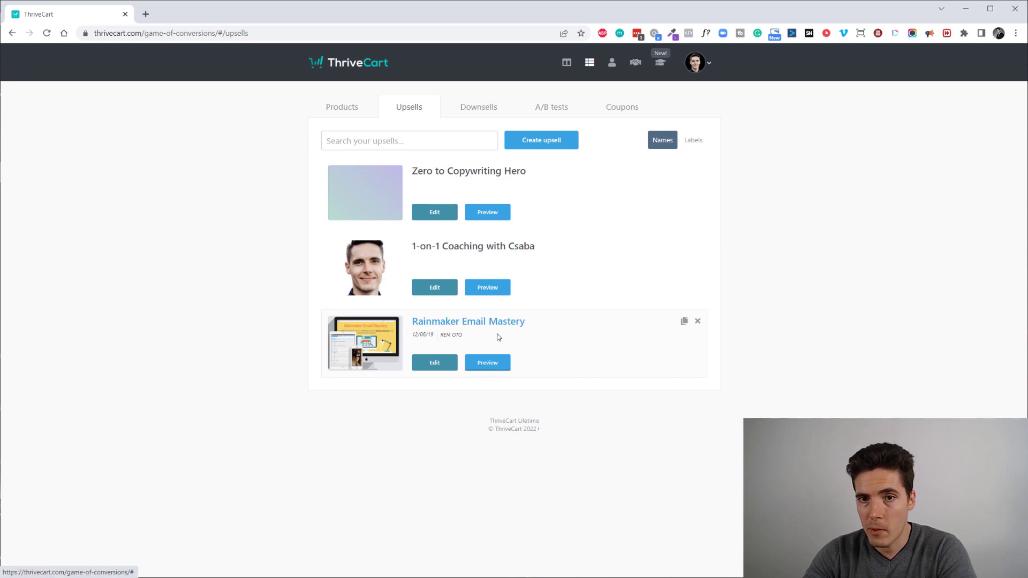
pyautogui.click(488, 364)
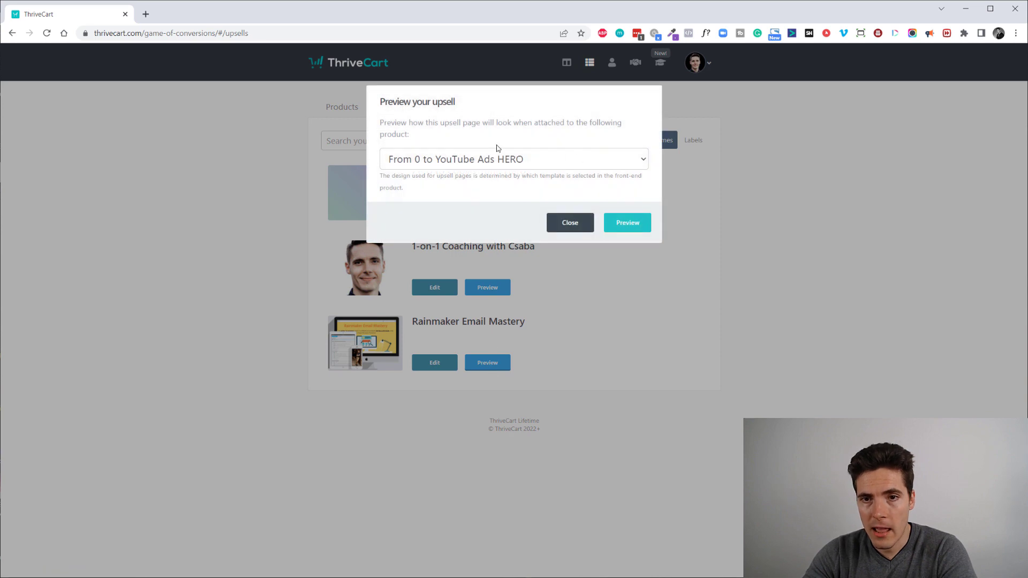
pyautogui.click(575, 164)
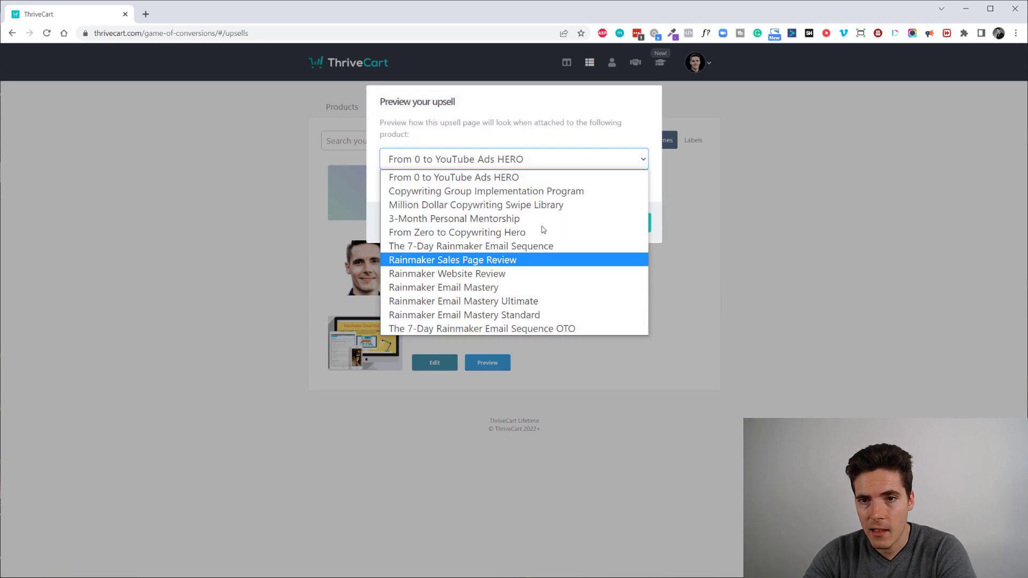
pyautogui.click(539, 177)
pyautogui.click(626, 222)
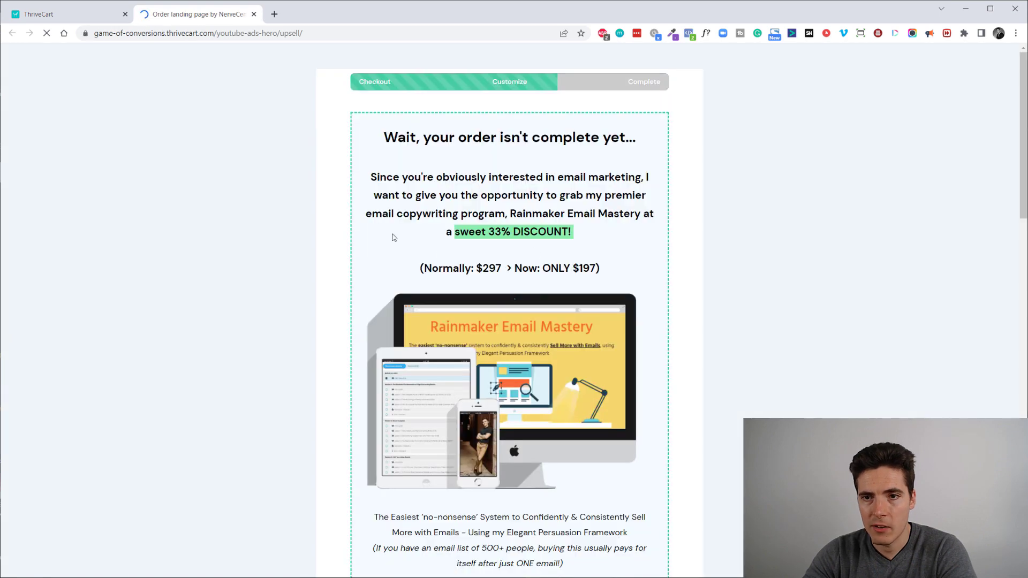
# Examine the upsell page from its discount headline to the testimonials and order button, and close the preview.
pyautogui.scroll(-2, 344, 212)
pyautogui.scroll(-15, 344, 212)
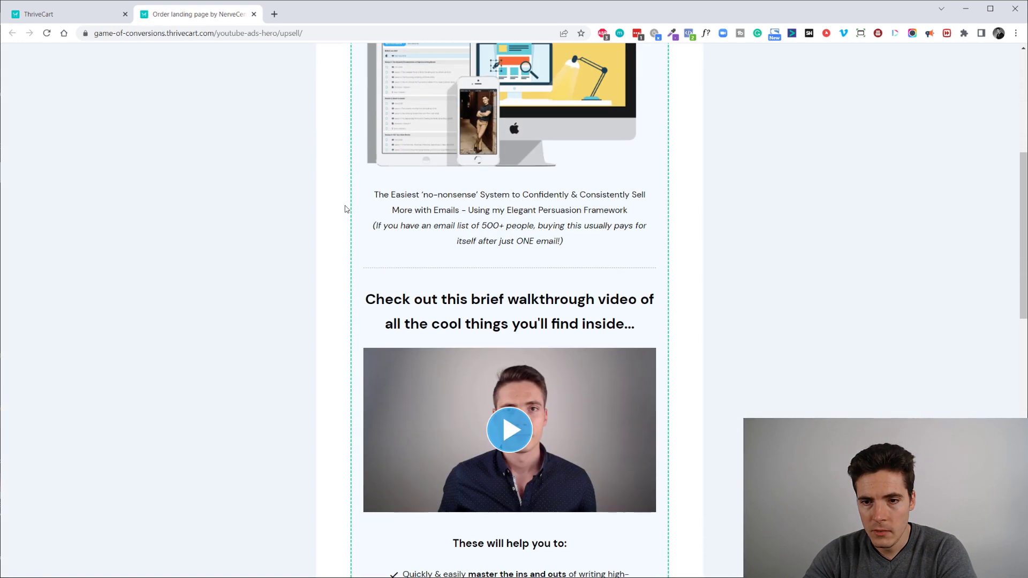
pyautogui.scroll(-4, 344, 209)
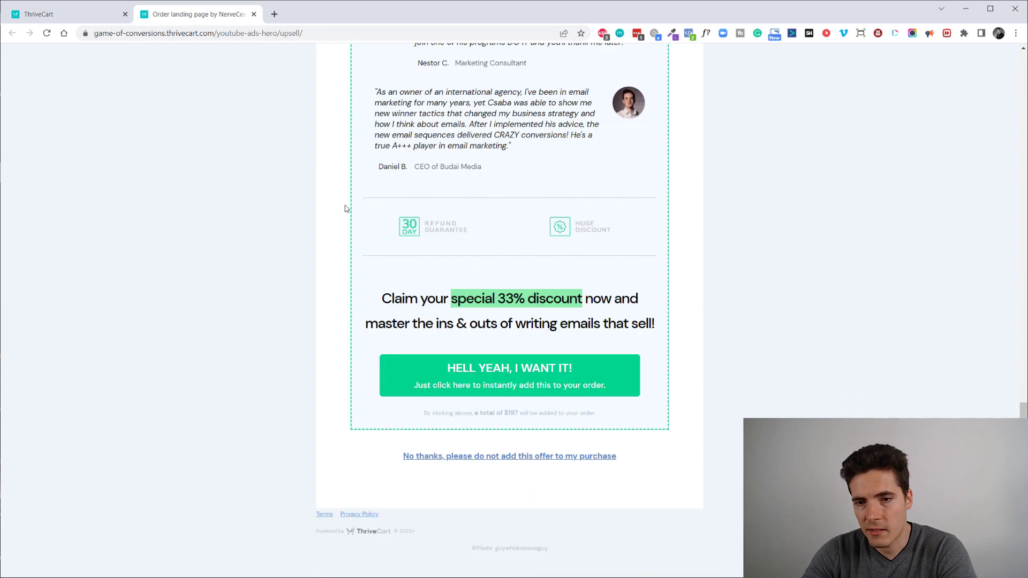
pyautogui.scroll(20, 345, 210)
pyautogui.scroll(-5, 345, 209)
pyautogui.scroll(5, 345, 209)
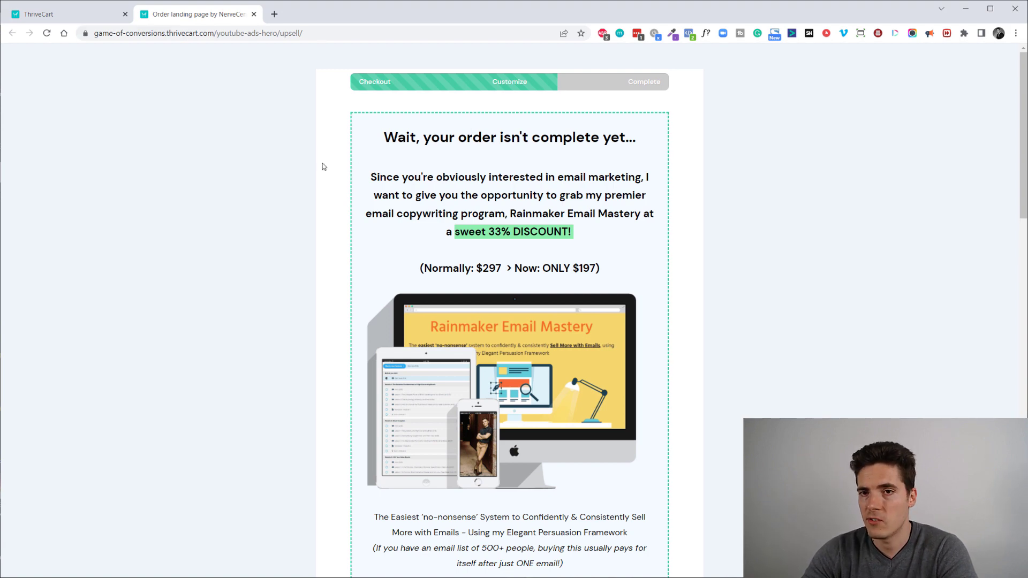
pyautogui.scroll(-5, 324, 166)
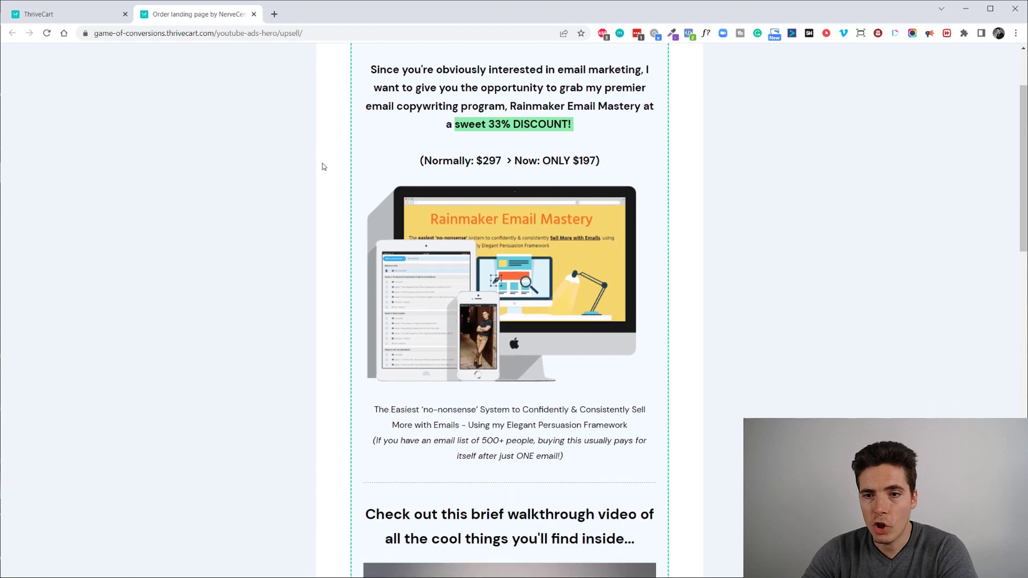
pyautogui.scroll(2, 324, 167)
pyautogui.scroll(3, 324, 167)
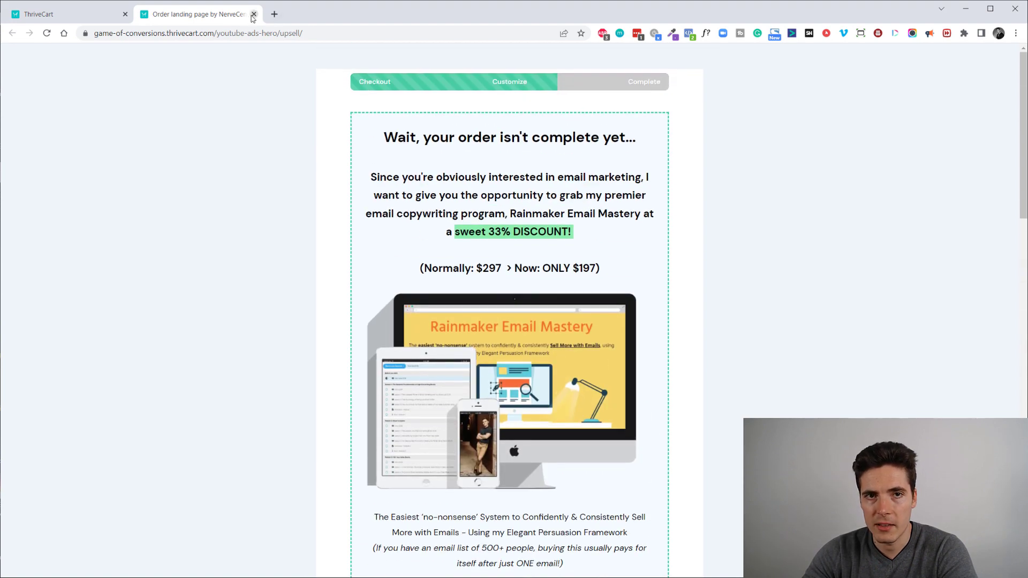
pyautogui.click(254, 14)
pyautogui.click(570, 230)
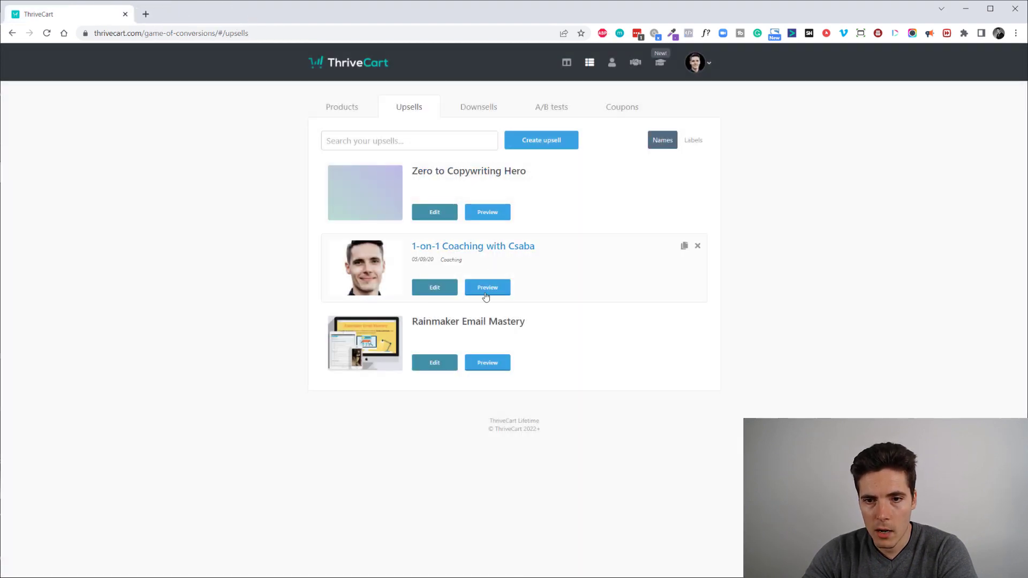
# Preview the 1-on-1 coaching upsell page for From 0 to YouTube Ads HERO, read through its offer, and close the preview.
pyautogui.click(487, 290)
pyautogui.click(624, 224)
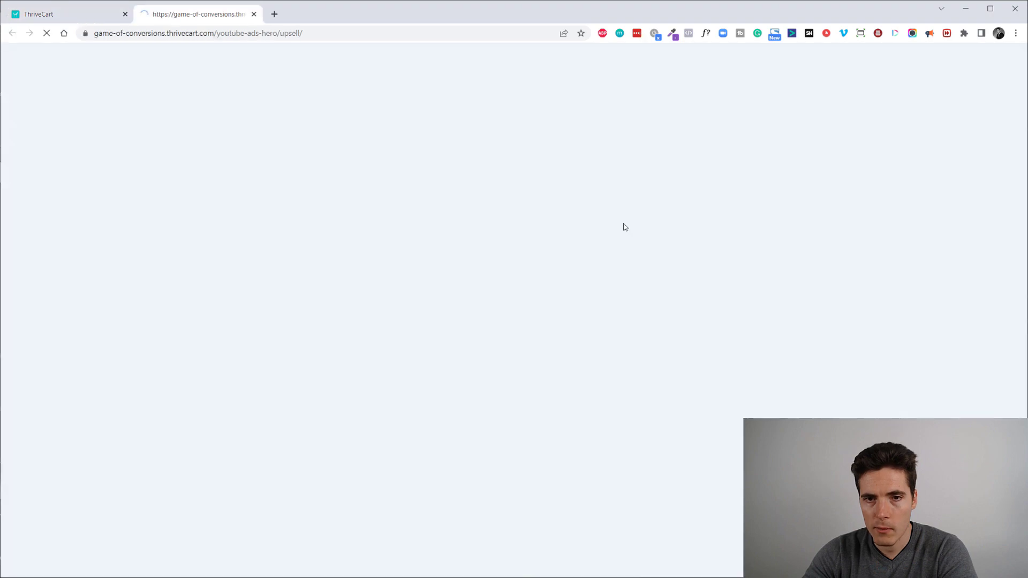
pyautogui.scroll(-5, 554, 91)
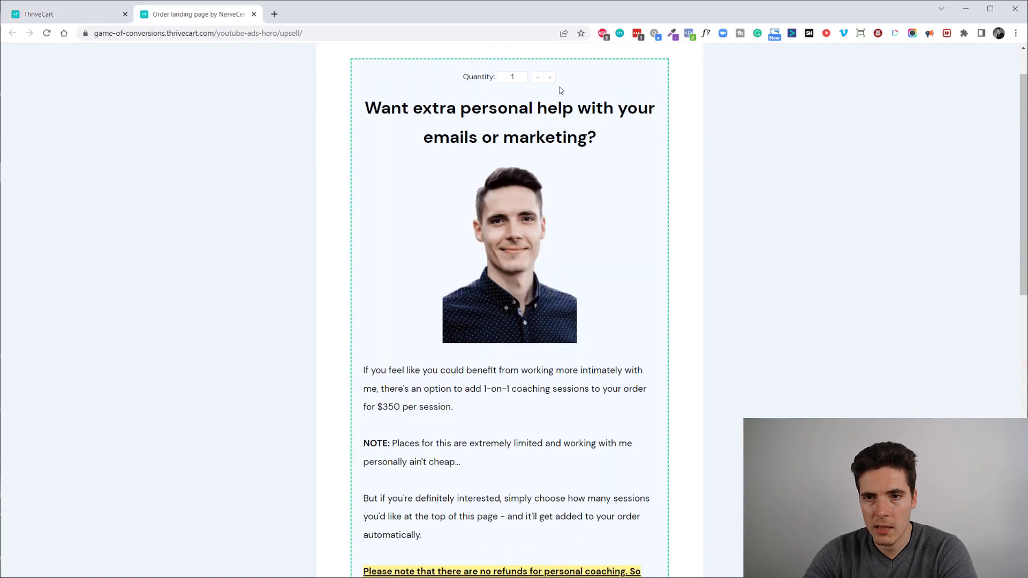
pyautogui.scroll(-9, 621, 160)
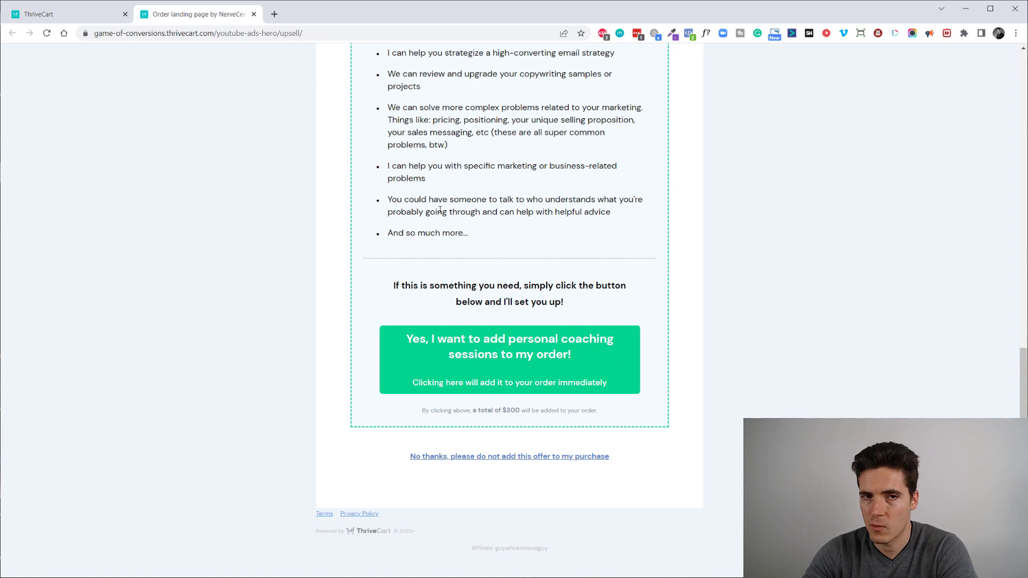
pyautogui.scroll(8, 567, 328)
pyautogui.click(254, 14)
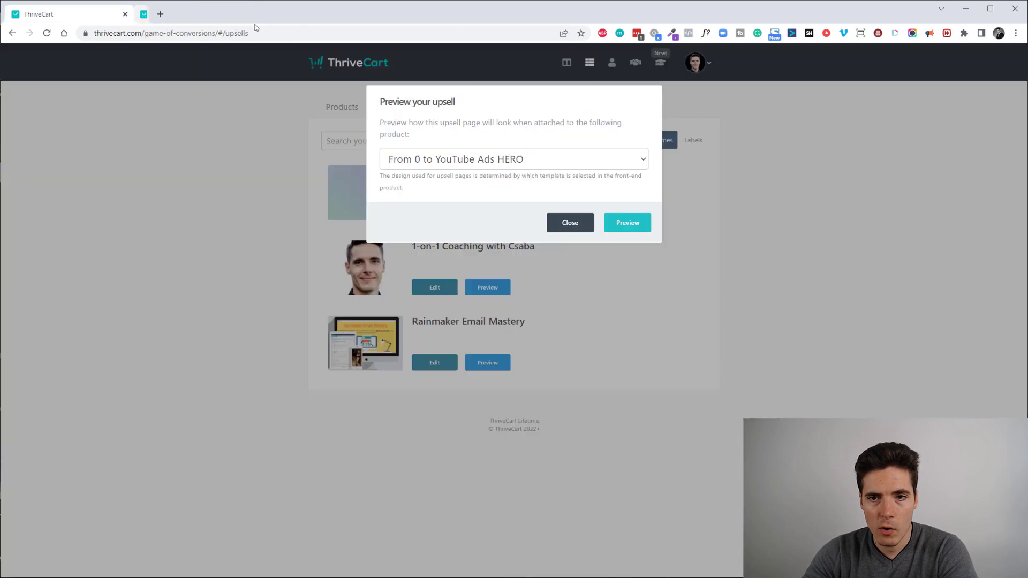
pyautogui.click(560, 225)
# Open the sales funnel of From 0 to YouTube Ads HERO and check its post-purchase action and membership platform options.
pyautogui.click(343, 108)
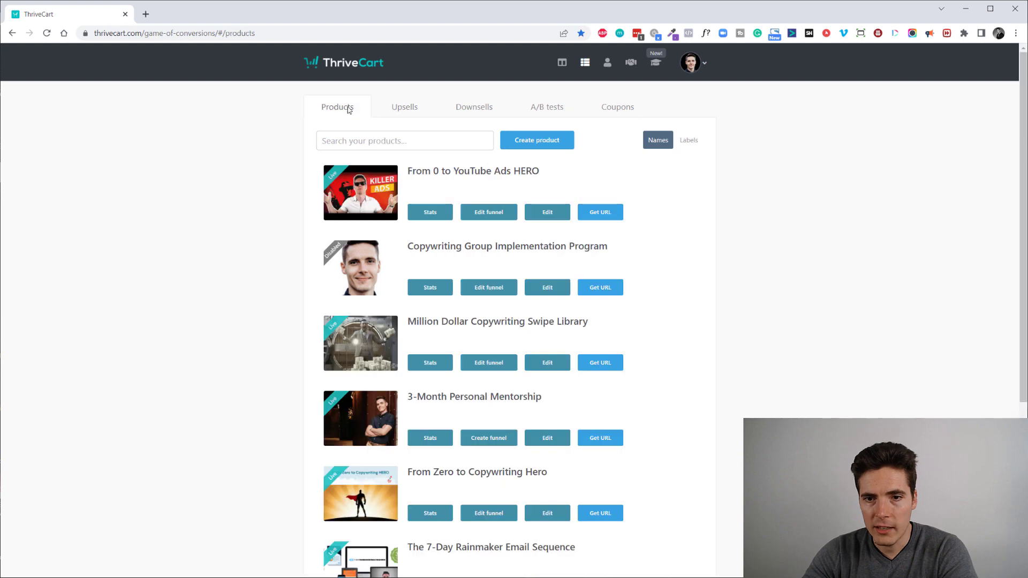
pyautogui.click(488, 213)
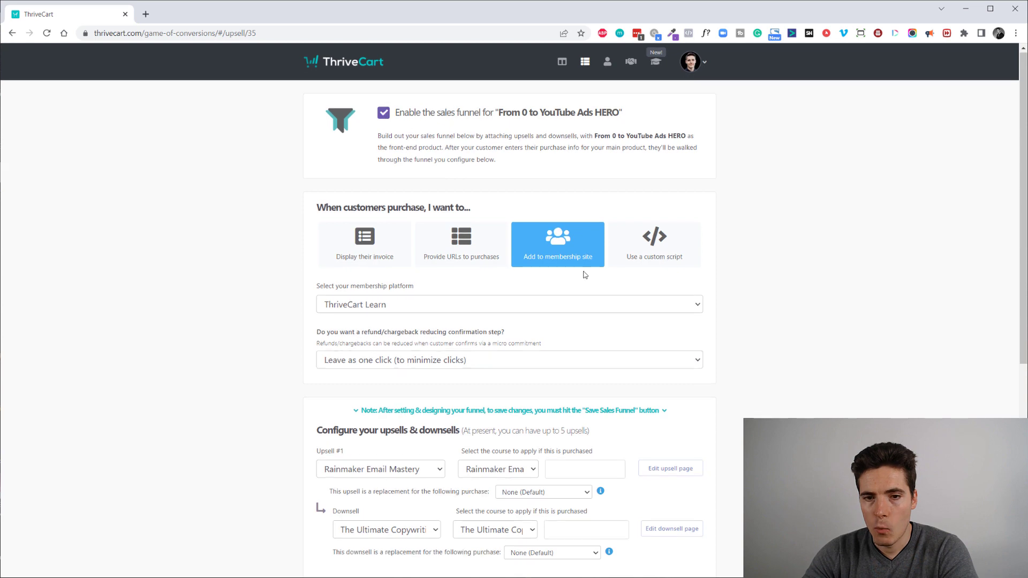
pyautogui.scroll(-6, 583, 273)
pyautogui.scroll(6, 664, 321)
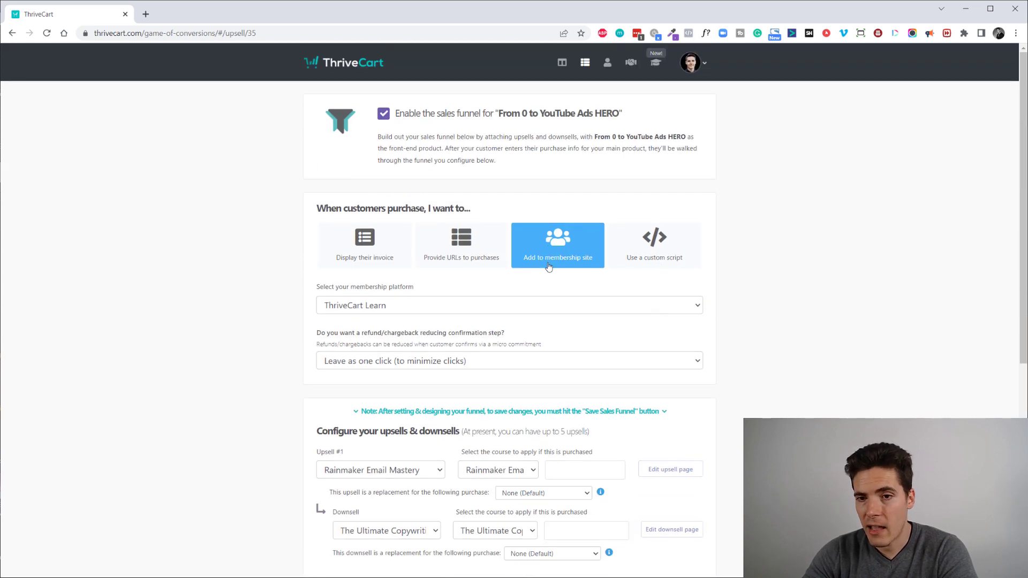
pyautogui.scroll(-2, 551, 262)
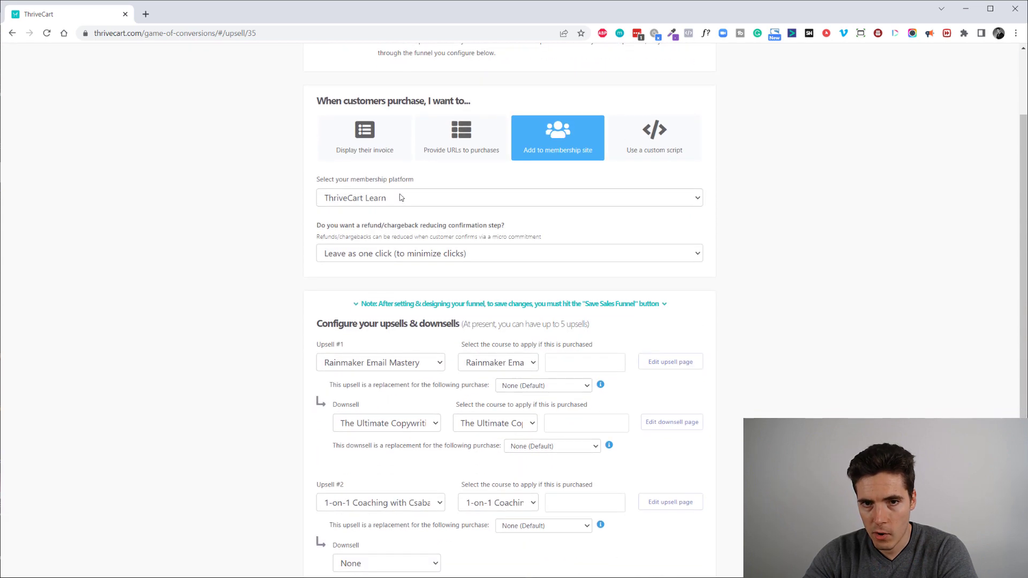
pyautogui.click(487, 207)
pyautogui.click(487, 211)
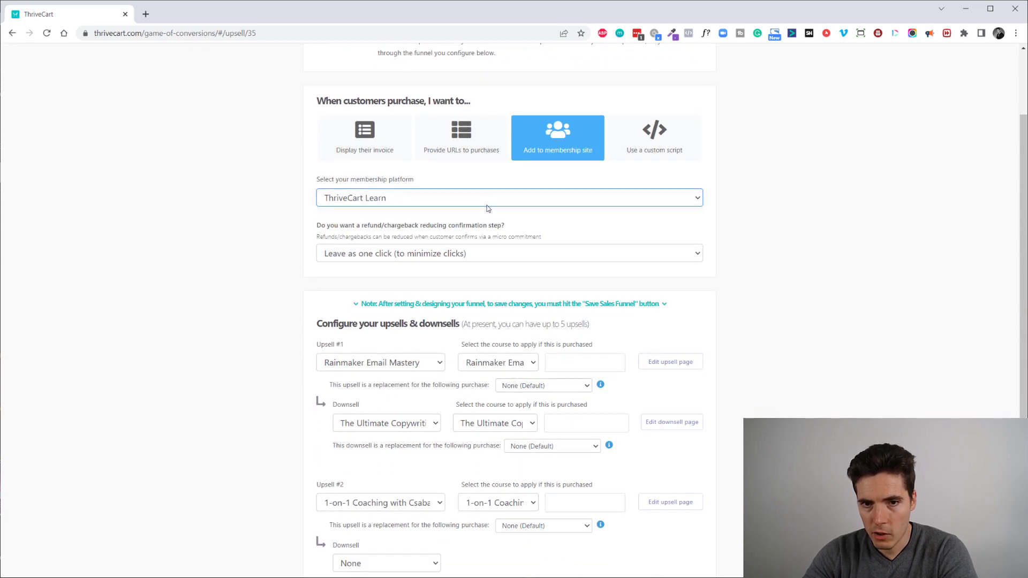
# Check the product, course and replacement purchase choices for Upsell #1 in the sales funnel, keeping Rainmaker Email Mastery selected.
pyautogui.scroll(-2, 536, 260)
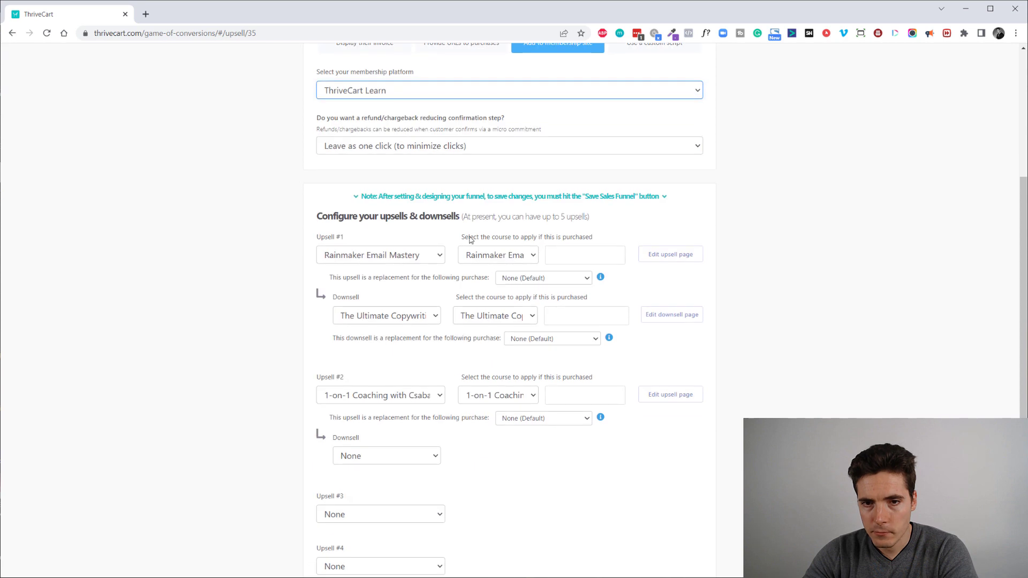
pyautogui.click(434, 259)
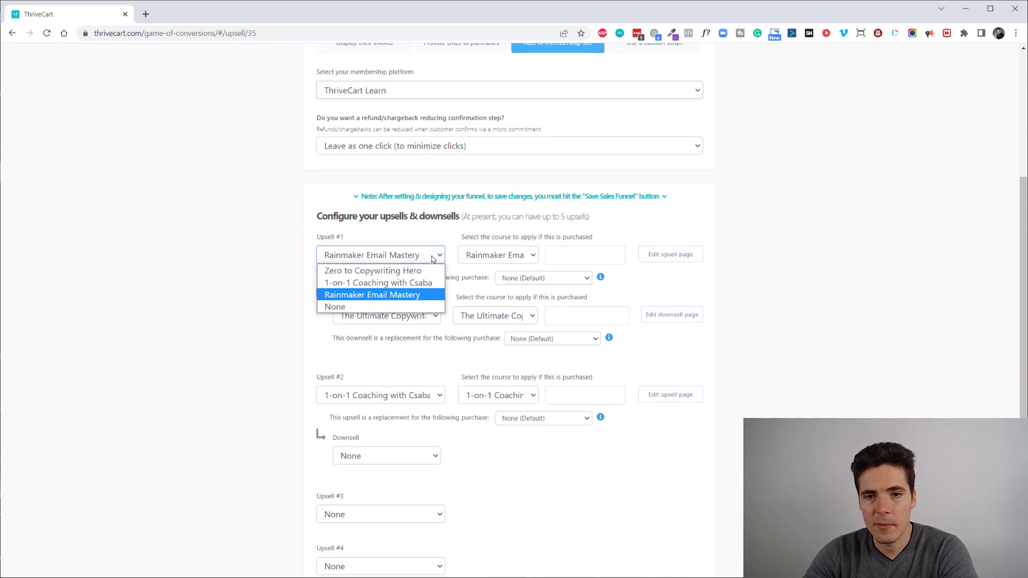
pyautogui.click(401, 301)
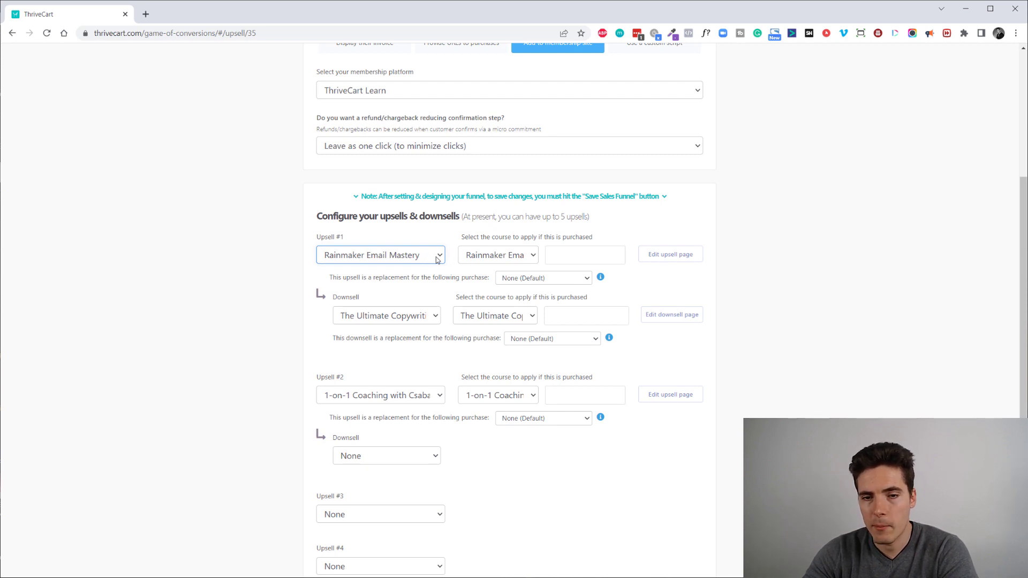
pyautogui.click(533, 261)
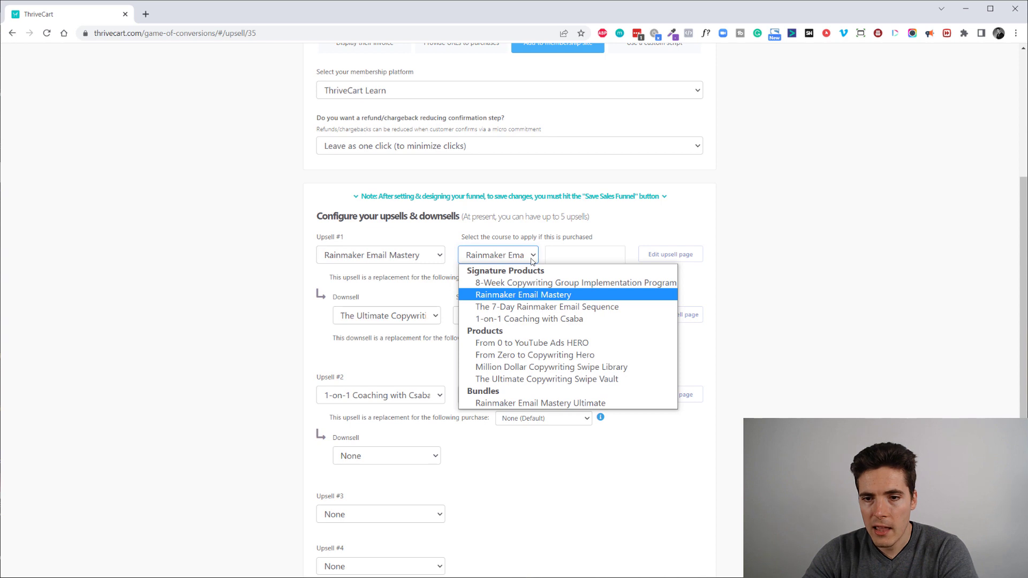
pyautogui.click(534, 296)
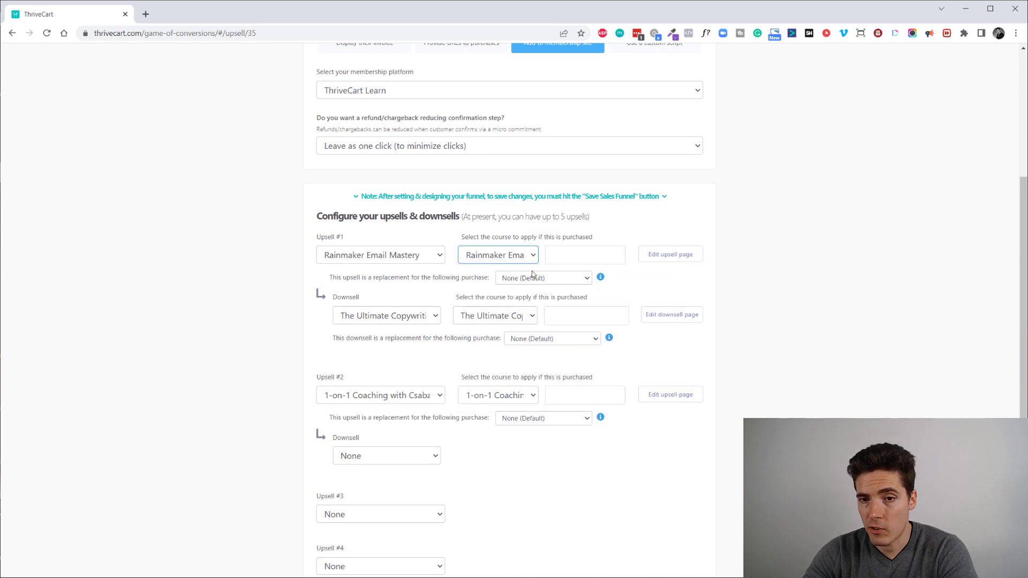
pyautogui.click(567, 279)
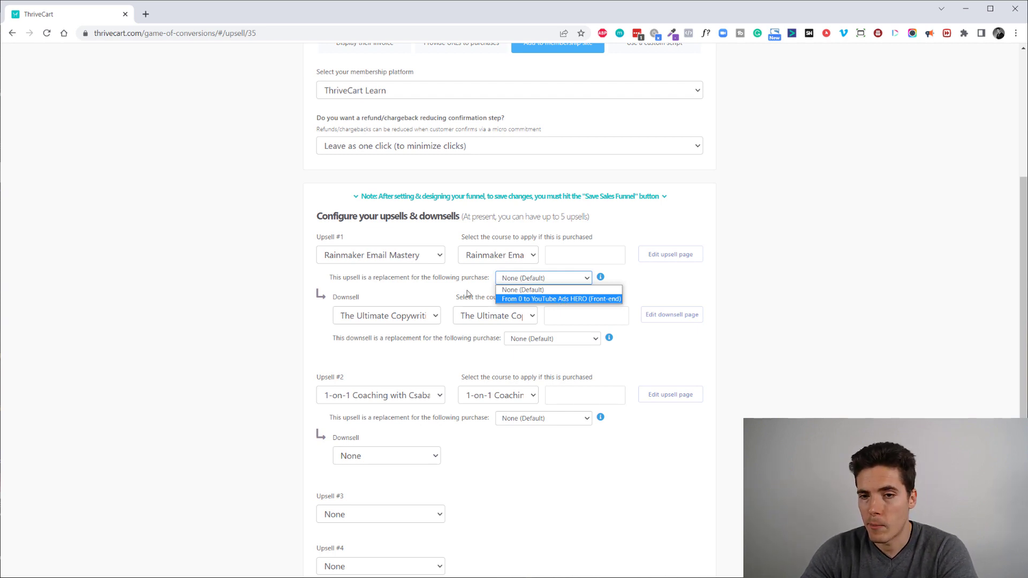
pyautogui.click(217, 265)
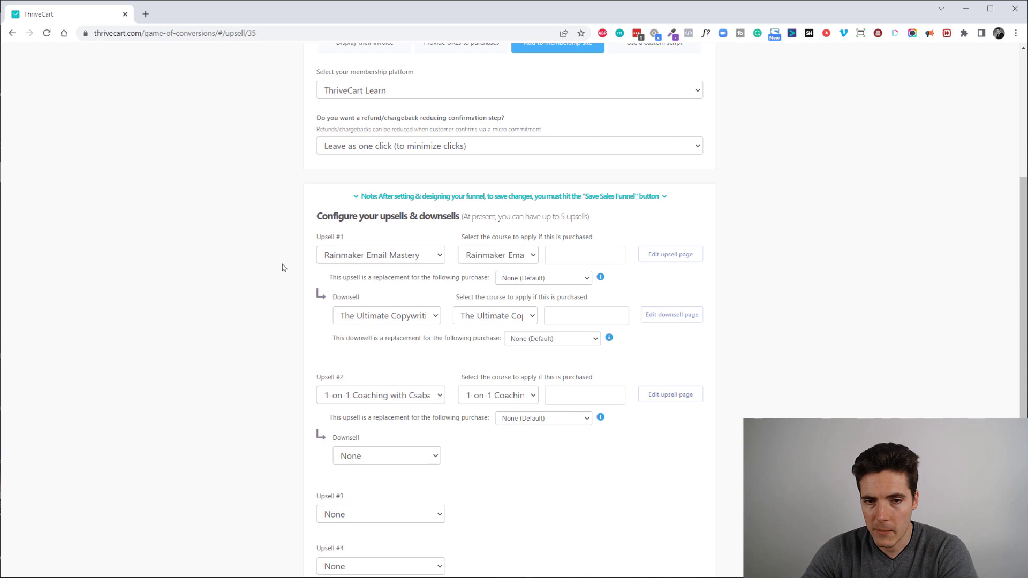
# Check the product and course choices for the downsell under Upsell #1, leaving its selections as they are.
pyautogui.scroll(-1, 284, 268)
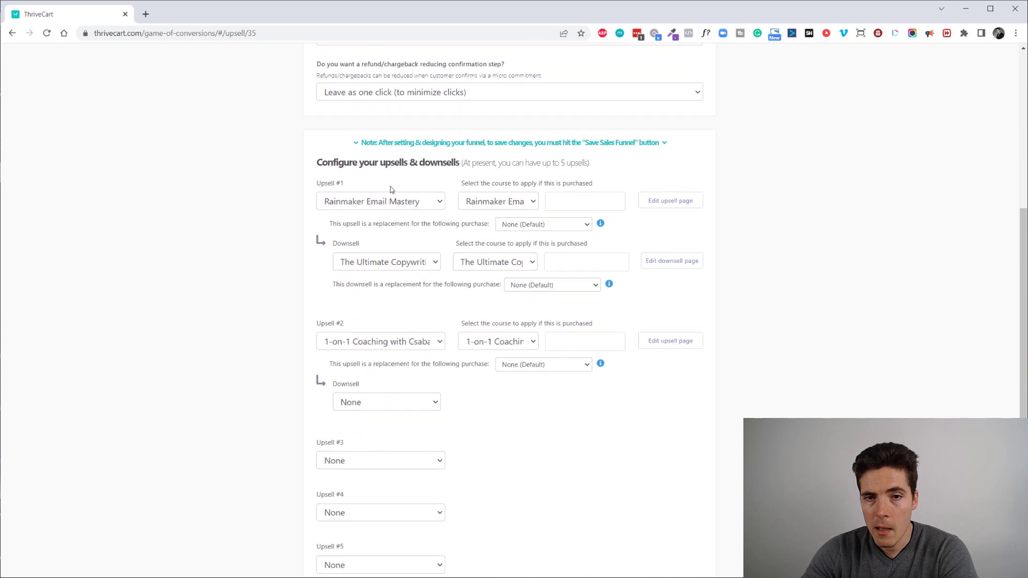
pyautogui.click(429, 263)
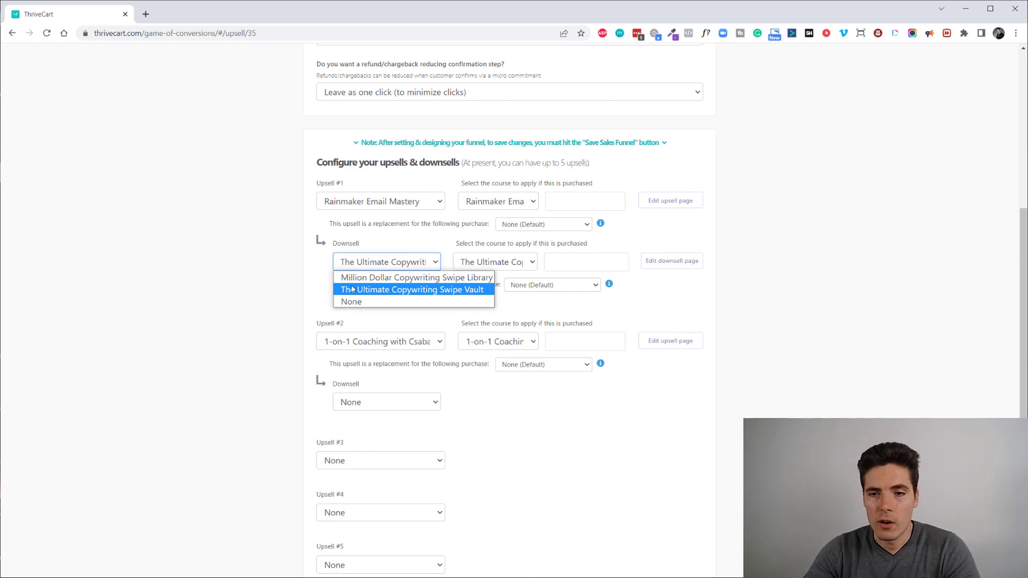
pyautogui.click(225, 243)
pyautogui.click(532, 265)
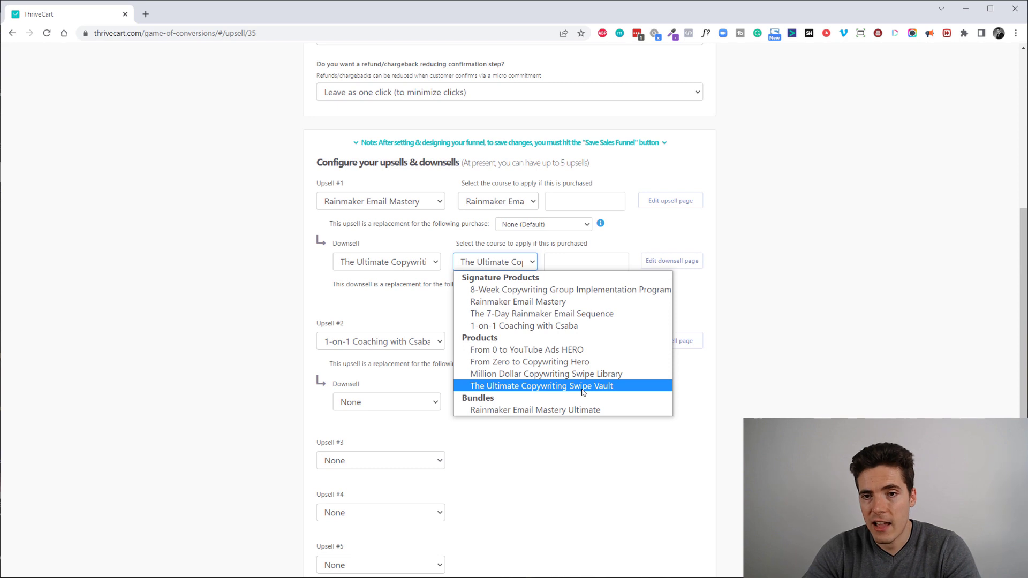
pyautogui.click(720, 367)
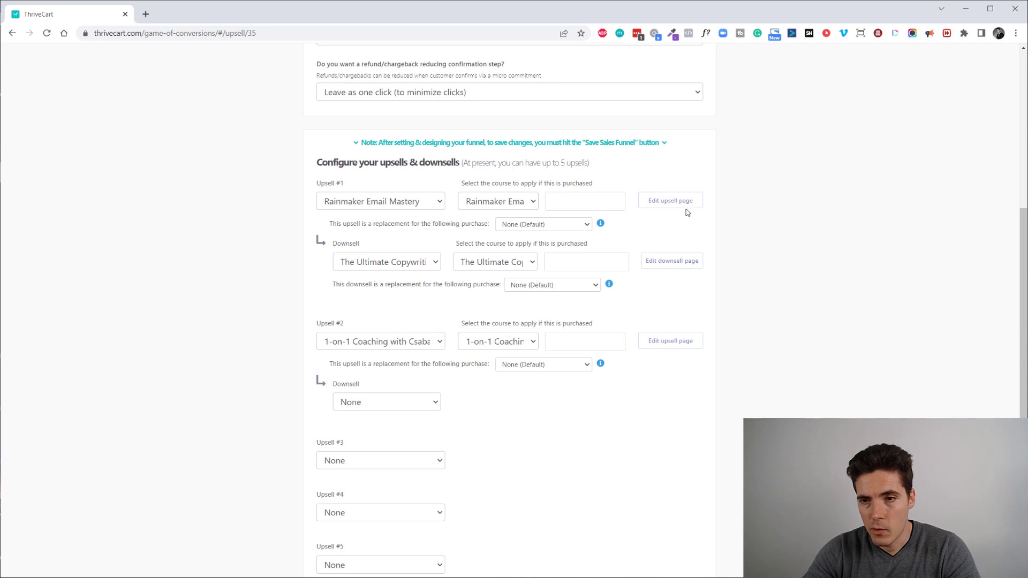
# Compare the ThriveCart page and custom page options for Upsell #2, and launch the upsell editor for the ThriveCart page.
pyautogui.click(672, 351)
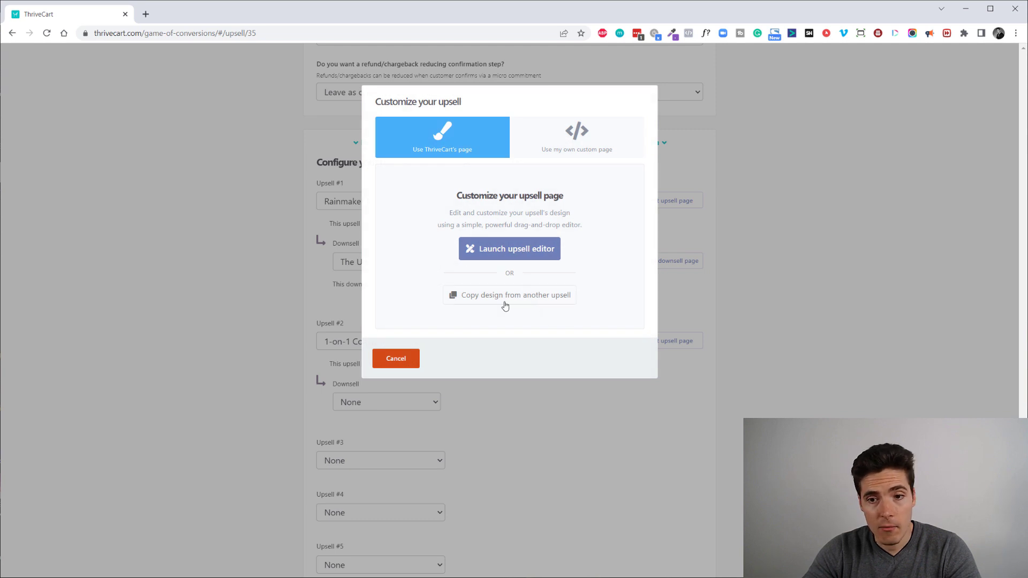
pyautogui.click(569, 152)
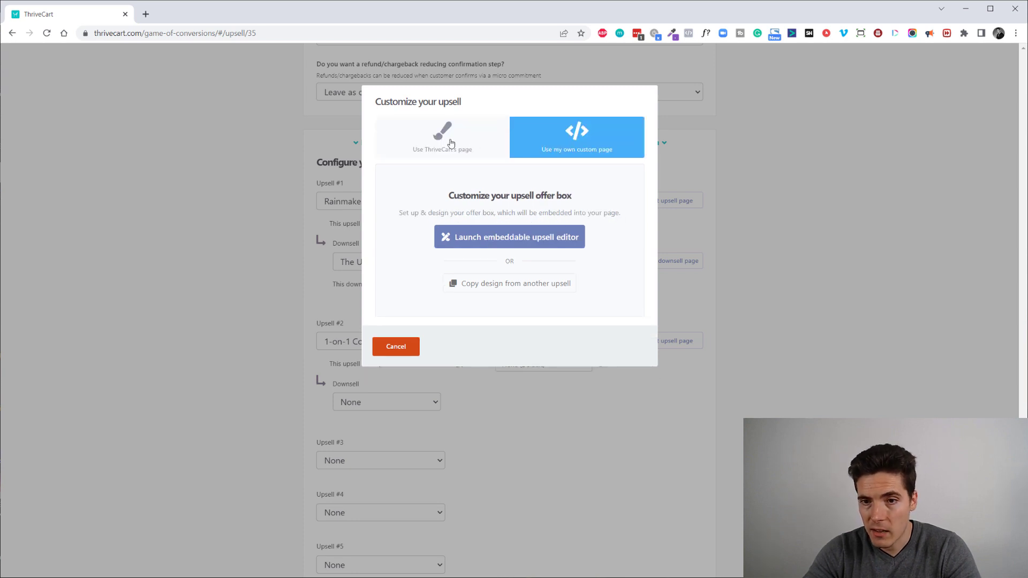
pyautogui.click(451, 144)
pyautogui.click(515, 248)
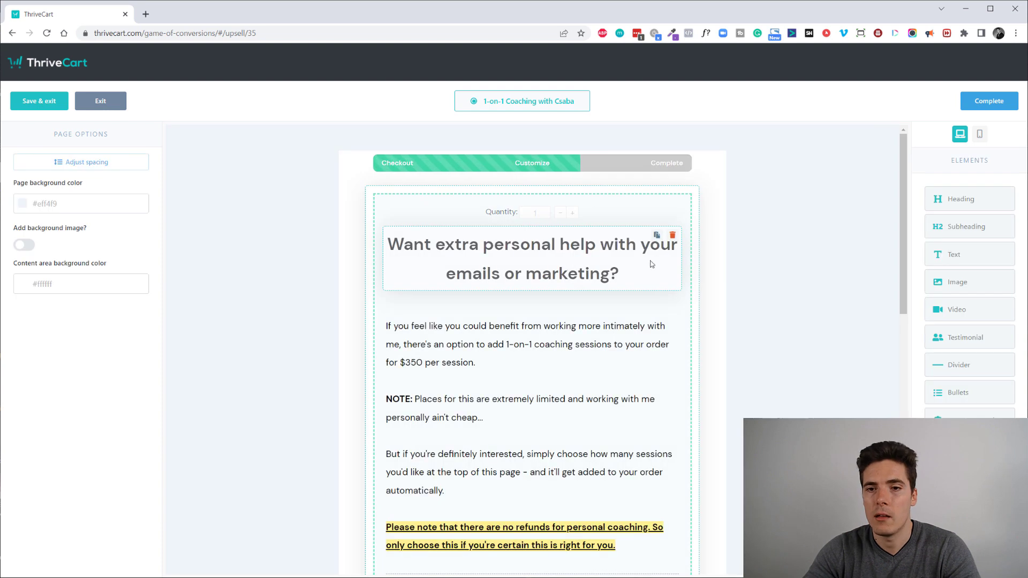
# Examine the coaching upsell page's heading, image, text, bullet list and order button in the editor, and exit without saving.
pyautogui.scroll(-4, 766, 265)
pyautogui.scroll(5, 755, 256)
pyautogui.scroll(-4, 744, 255)
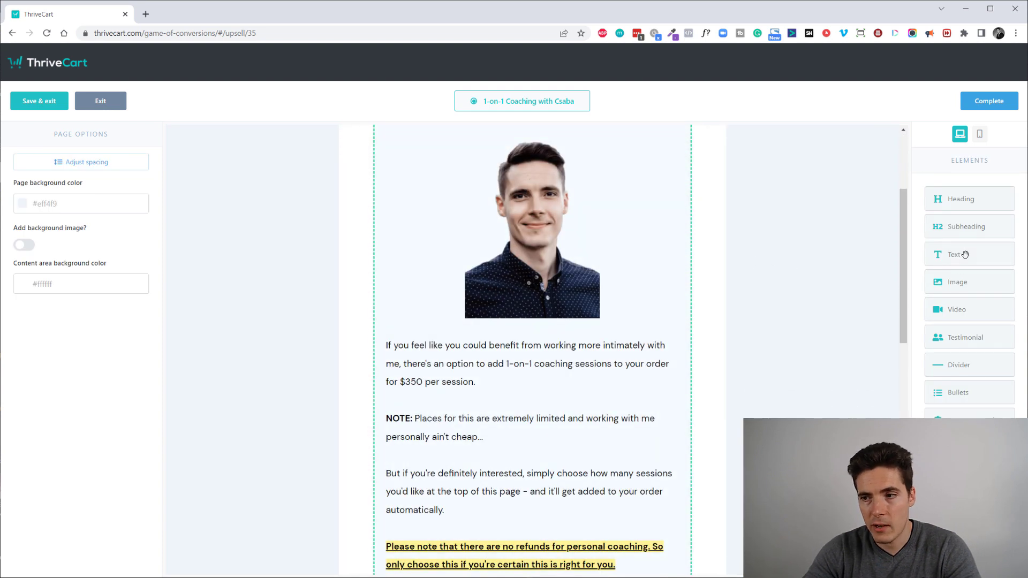
pyautogui.scroll(-10, 477, 356)
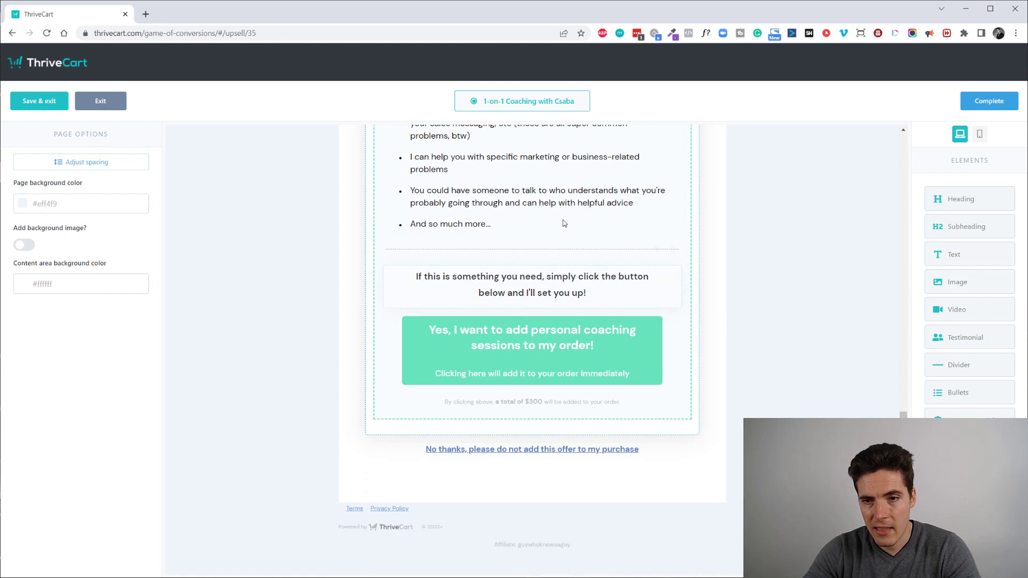
pyautogui.click(556, 206)
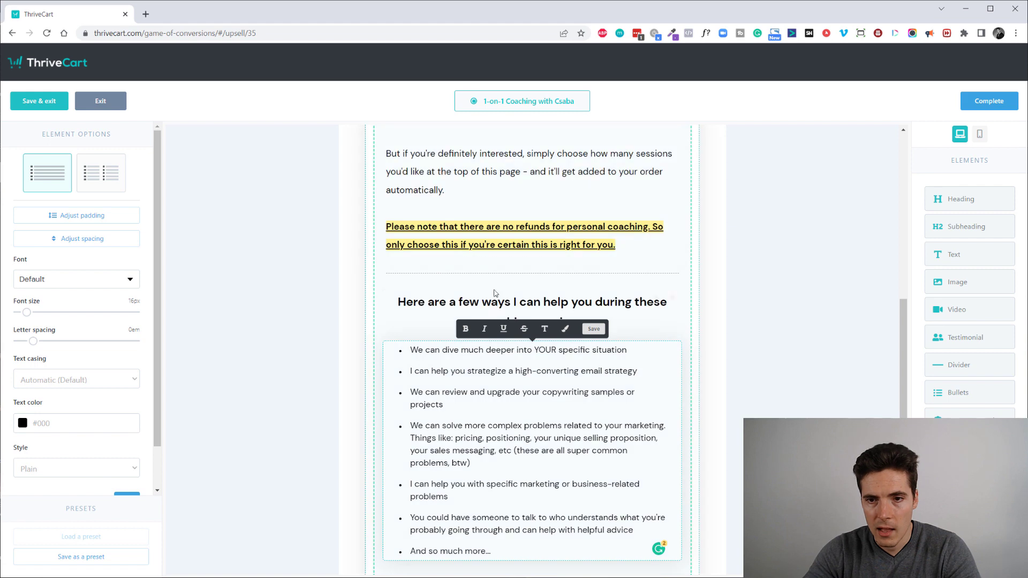
pyautogui.scroll(1, 819, 311)
pyautogui.scroll(6, 818, 310)
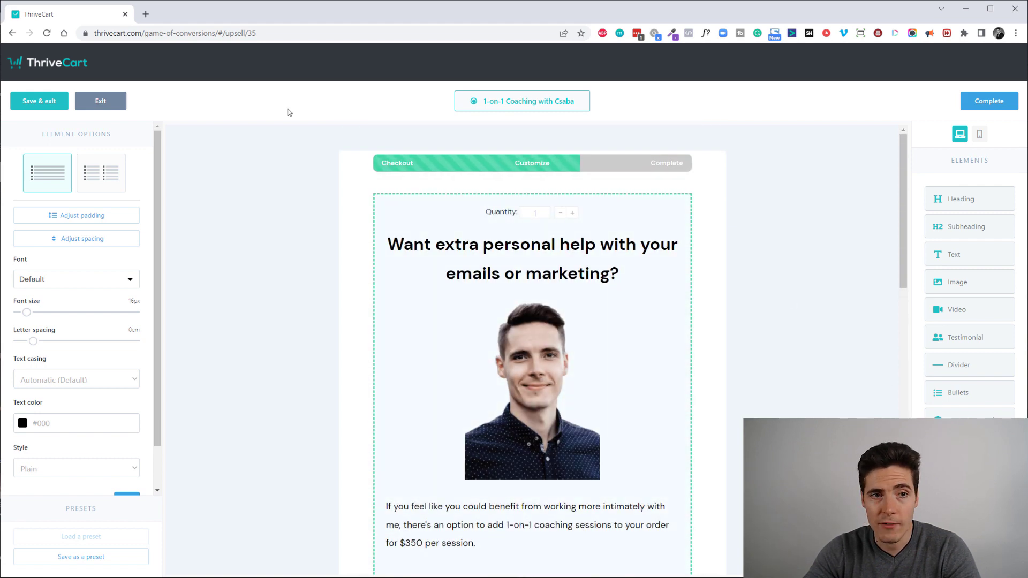
pyautogui.click(110, 109)
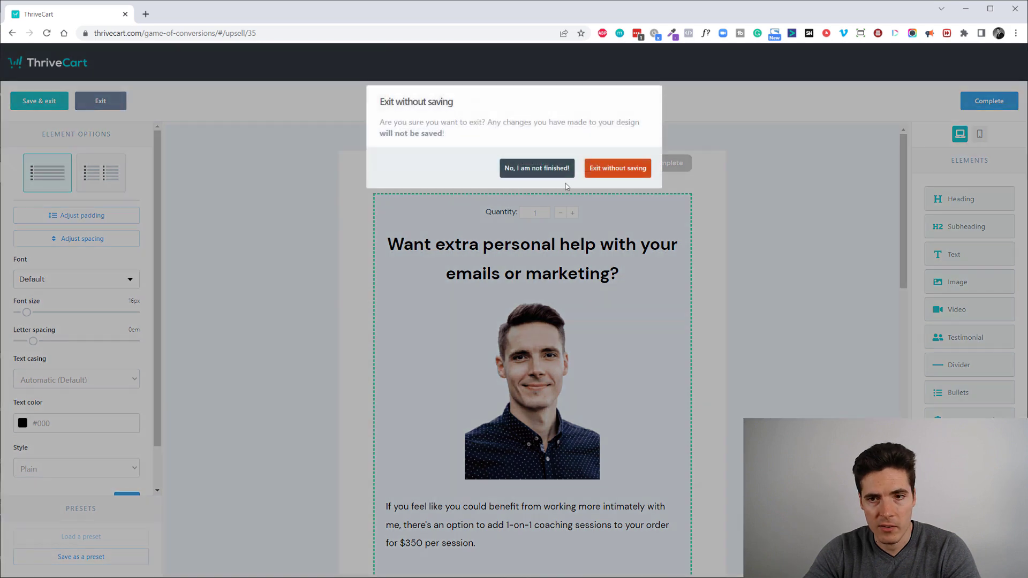
pyautogui.click(613, 169)
# Look over the funnel configuration once more, return to the product list and open From 0 to YouTube Ads HERO for editing.
pyautogui.scroll(-7, 505, 287)
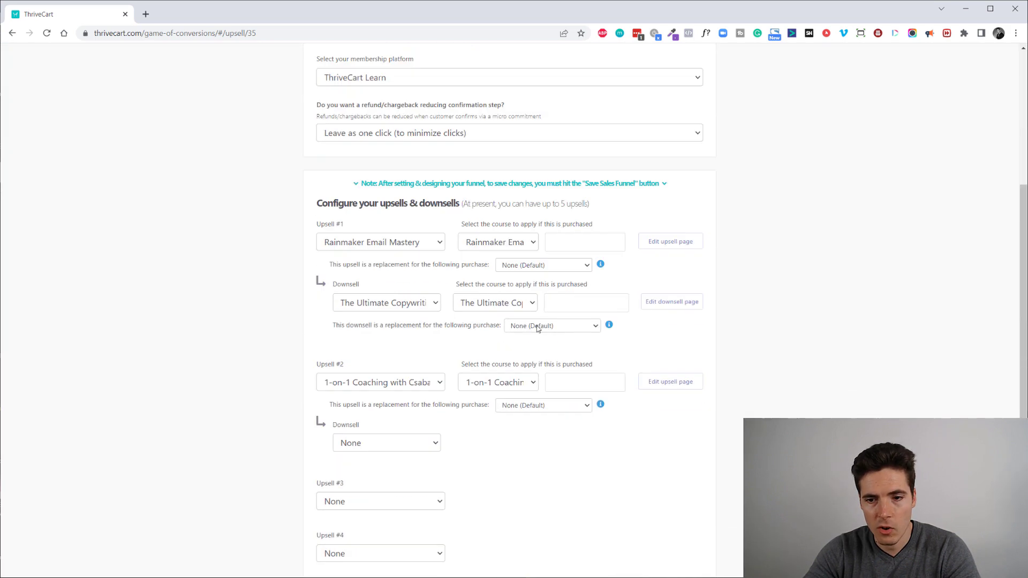
pyautogui.scroll(6, 749, 293)
pyautogui.scroll(1, 749, 292)
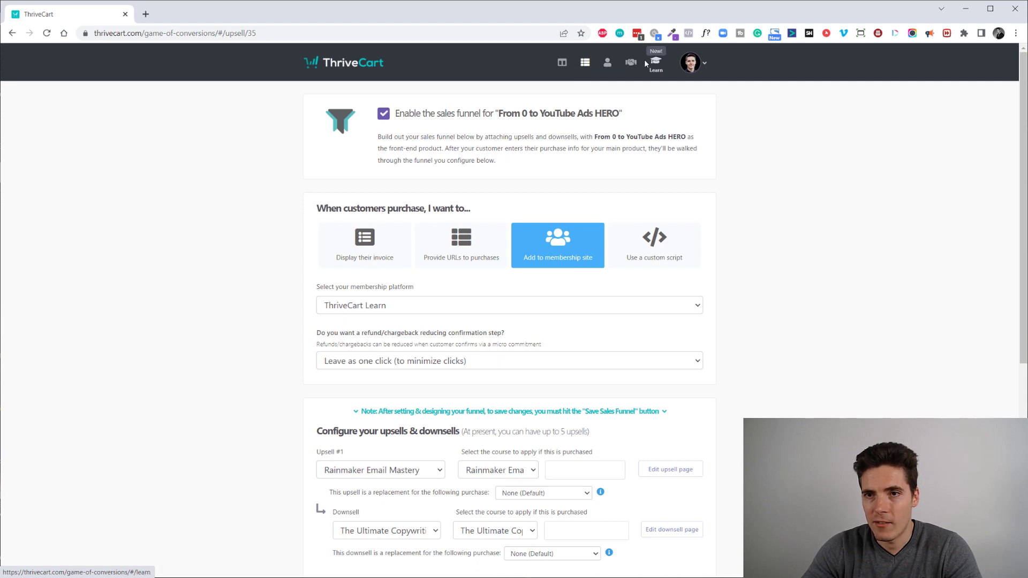
pyautogui.click(585, 63)
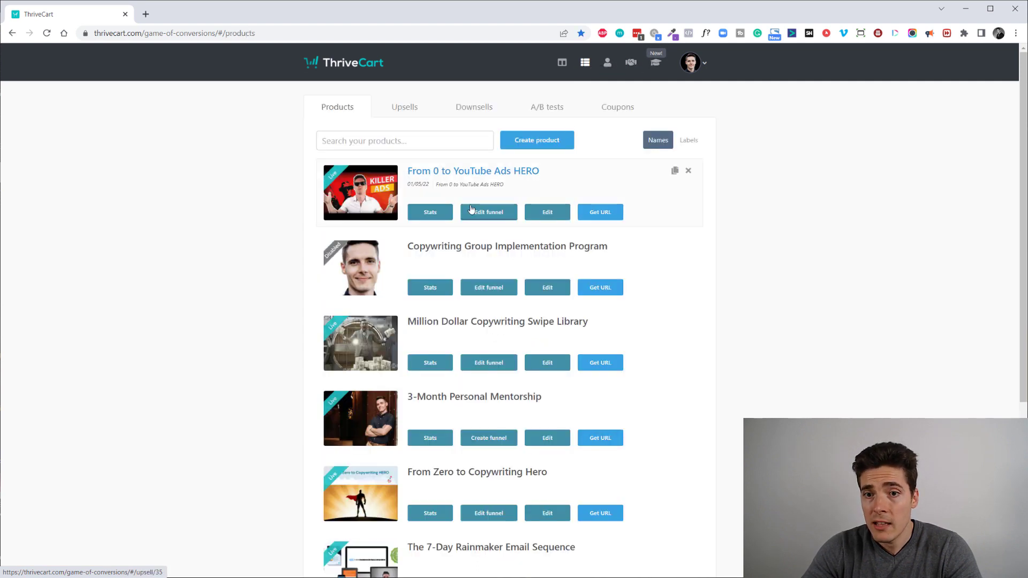
pyautogui.click(545, 219)
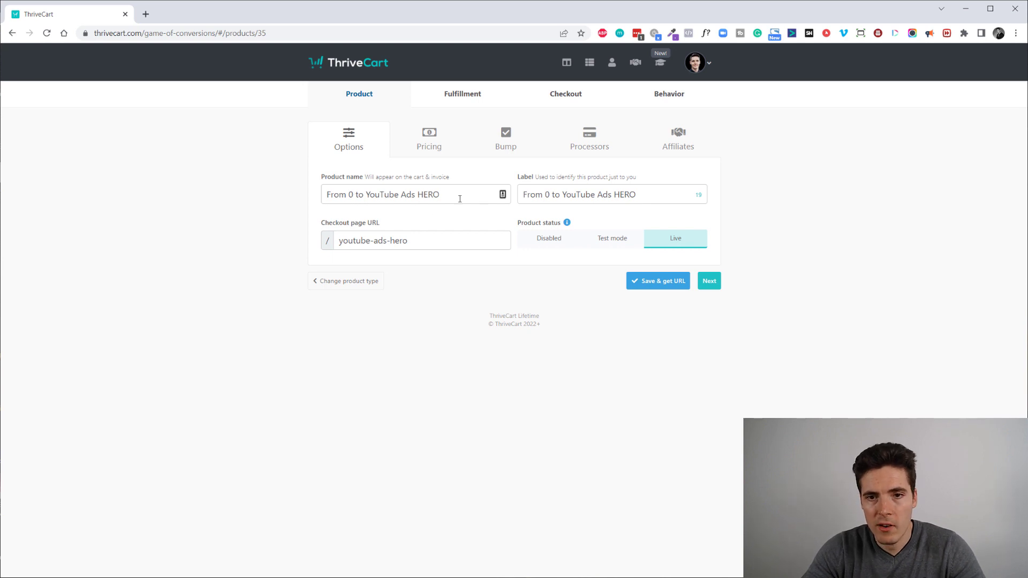
# Review the product's pricing, bump offer, payment processor and affiliate settings, and go through fulfillment to the checkout cart types.
pyautogui.click(710, 282)
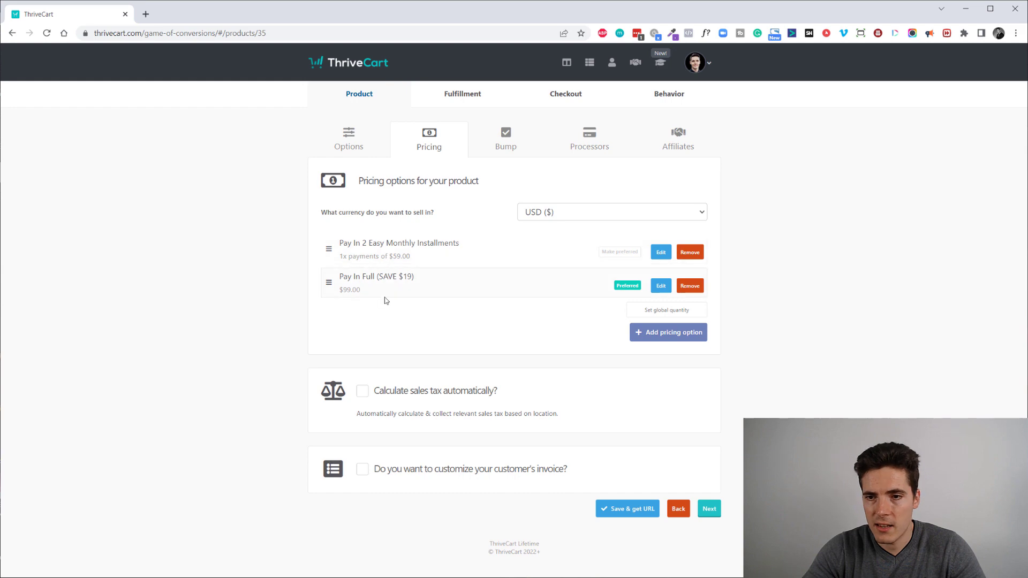
pyautogui.click(709, 511)
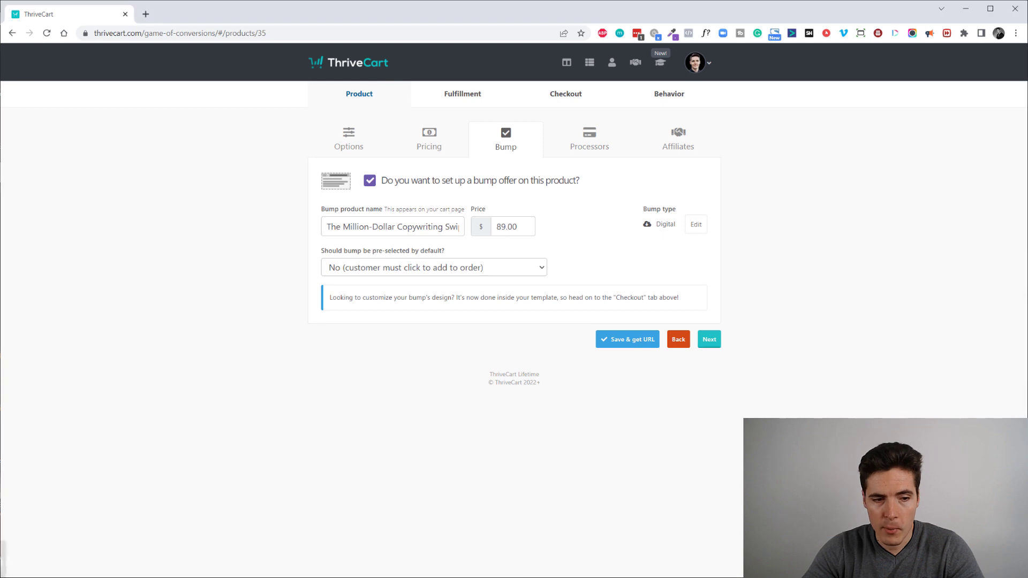
pyautogui.click(715, 342)
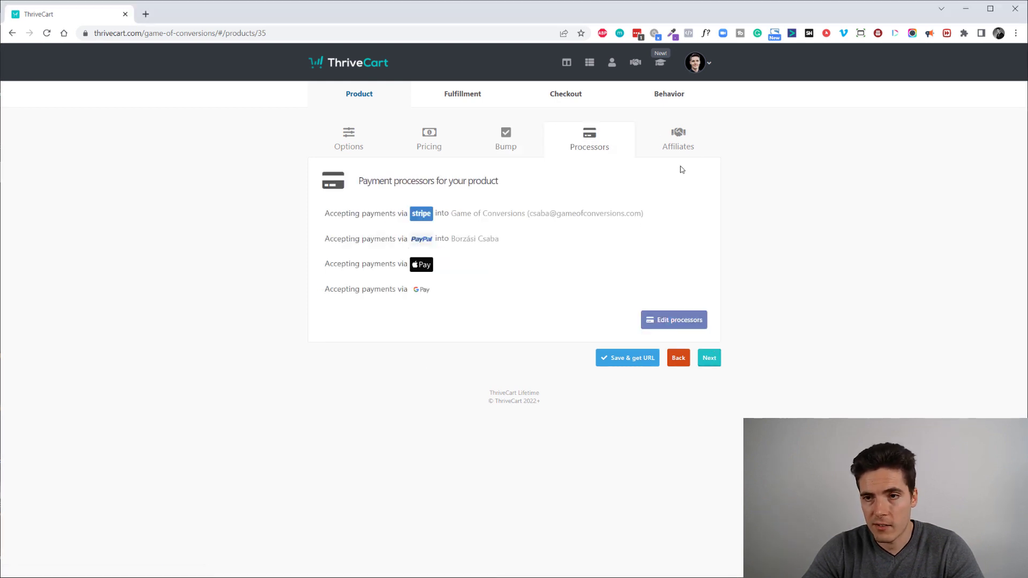
pyautogui.click(709, 359)
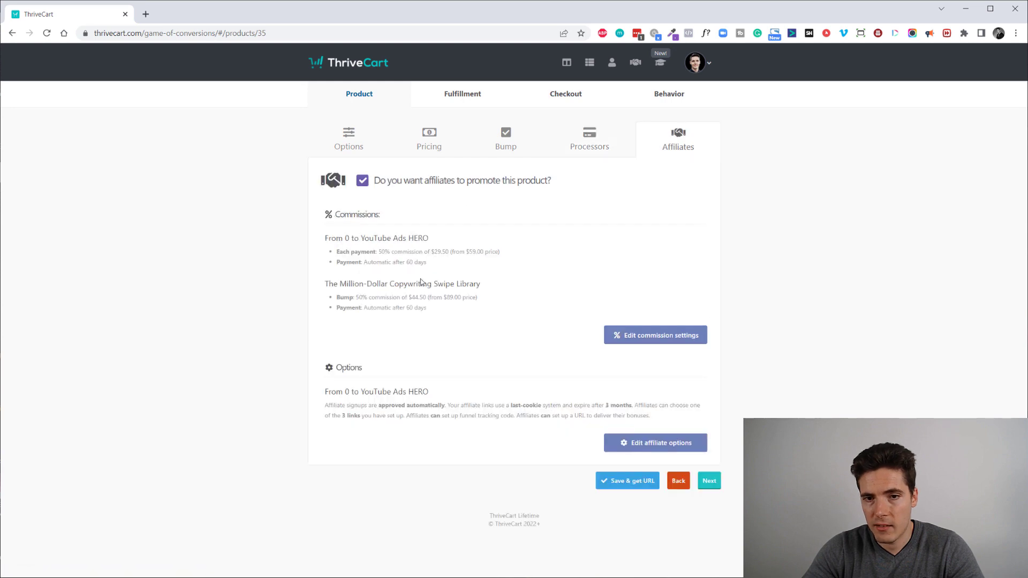
pyautogui.click(473, 101)
pyautogui.click(562, 101)
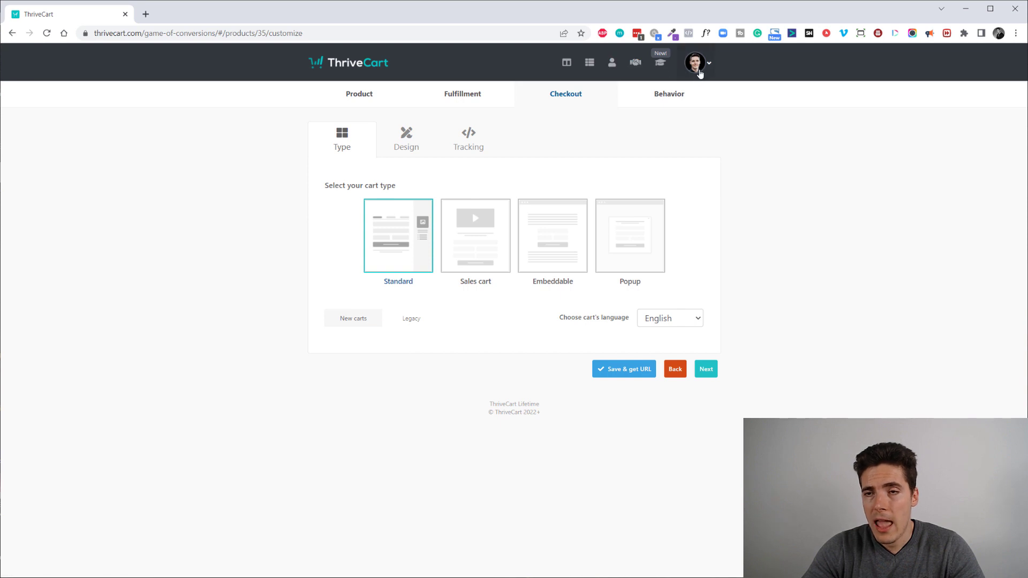
# Open the account's integrations settings and look through the available payment processor, email and membership platform integrations.
pyautogui.click(709, 65)
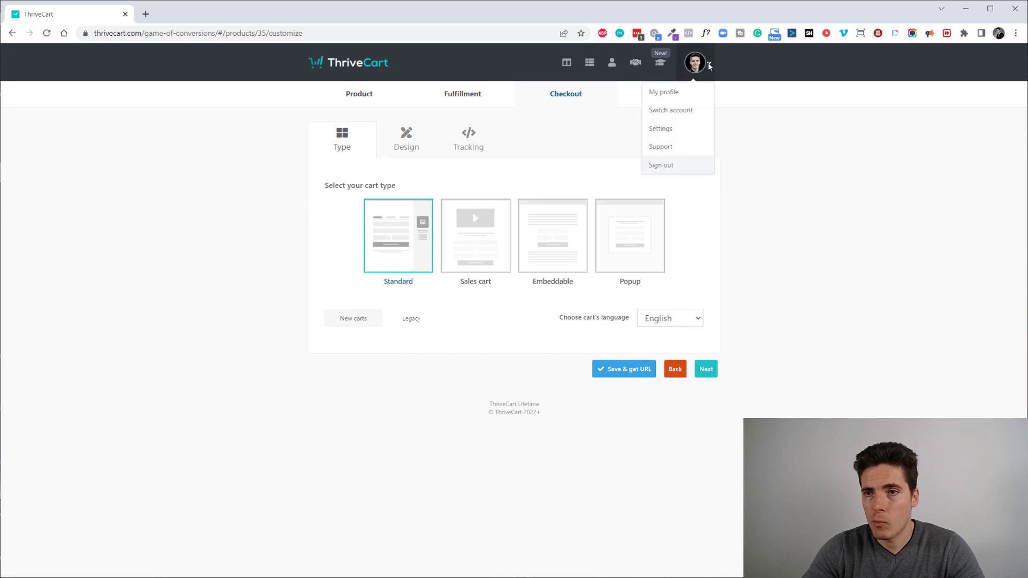
pyautogui.click(676, 129)
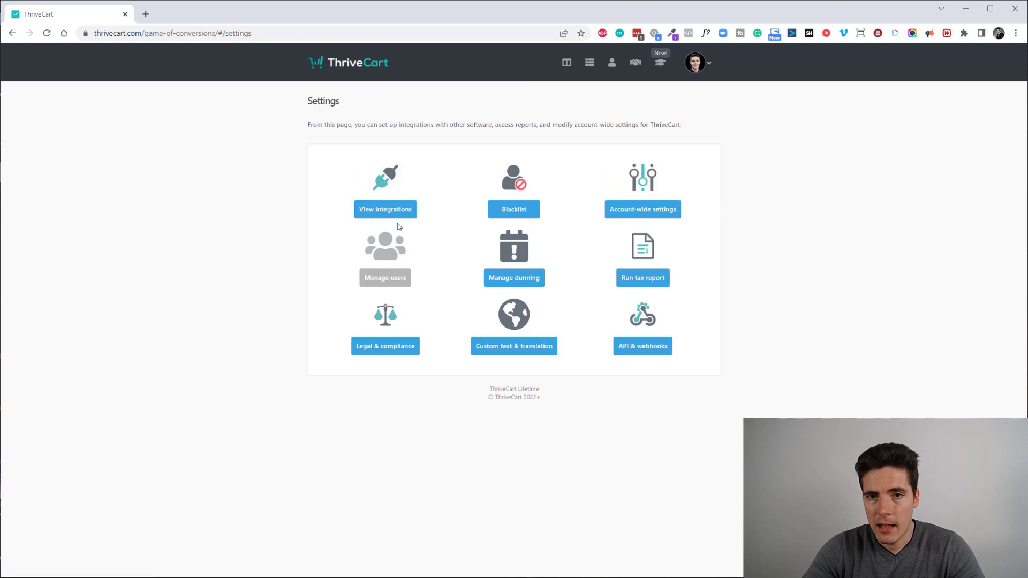
pyautogui.click(392, 209)
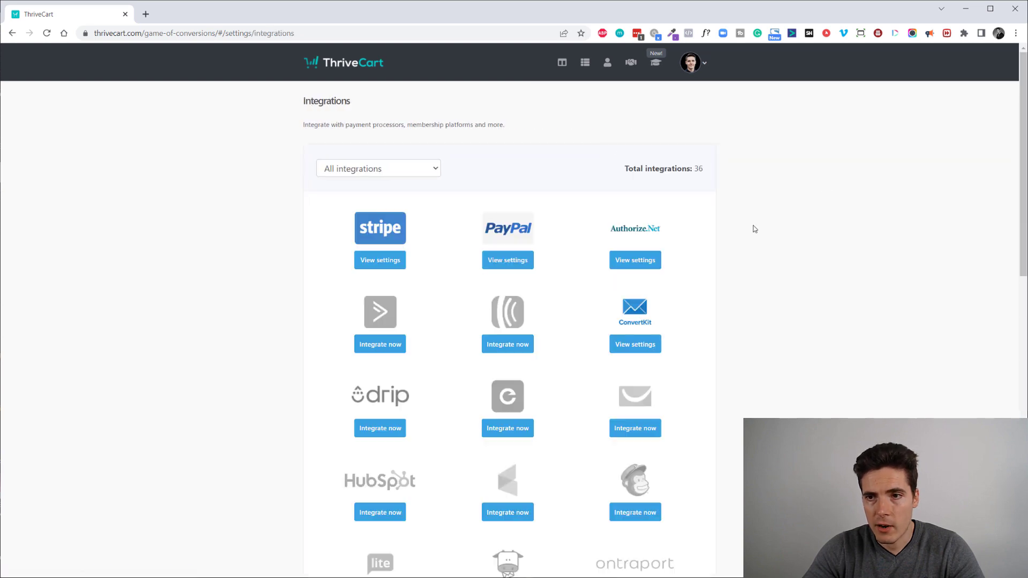
pyautogui.scroll(-2, 747, 225)
pyautogui.scroll(2, 730, 206)
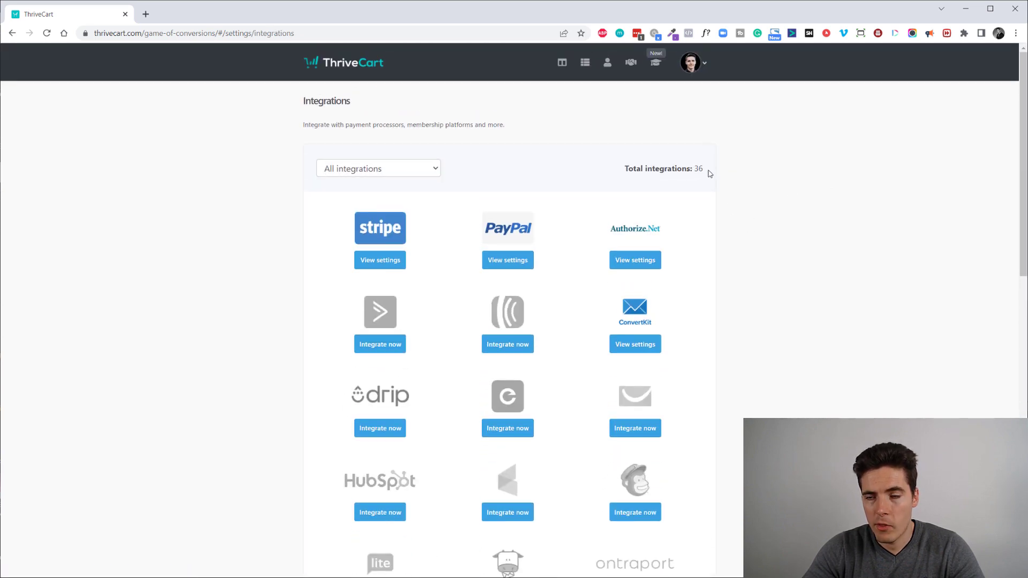
pyautogui.scroll(-1, 720, 214)
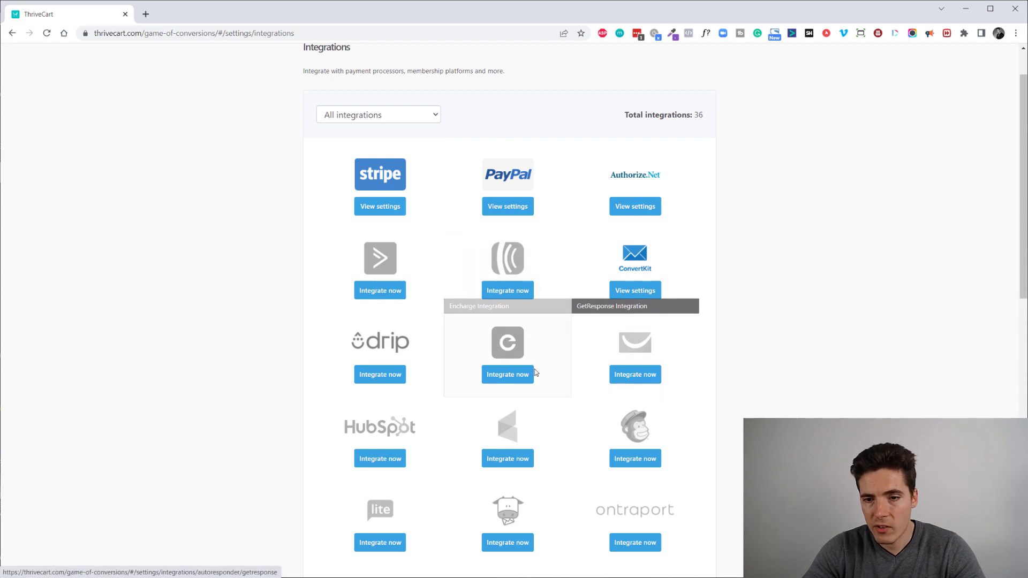
pyautogui.scroll(-1, 394, 369)
pyautogui.scroll(-1, 515, 353)
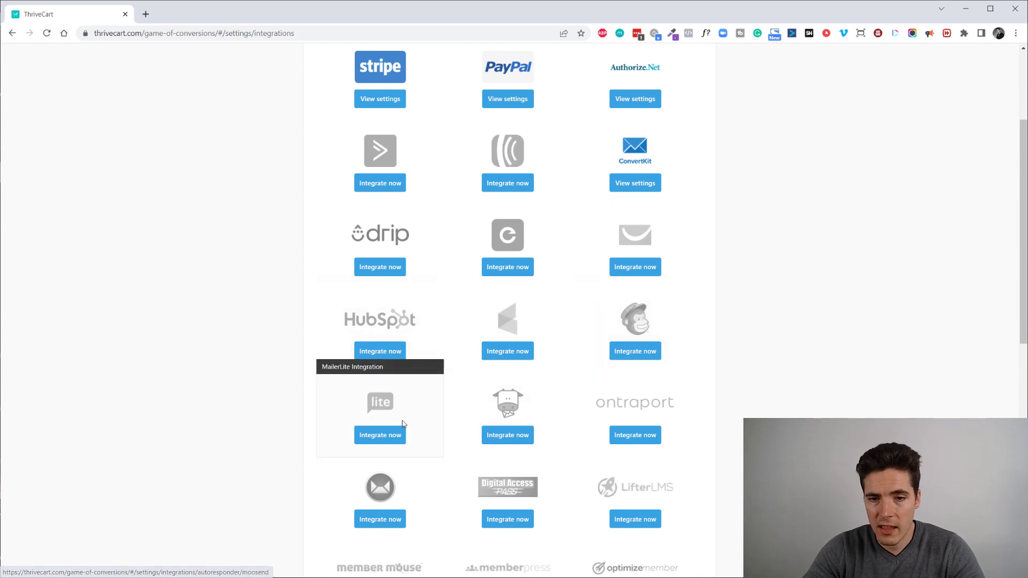
pyautogui.scroll(-1, 698, 318)
pyautogui.scroll(-2, 698, 318)
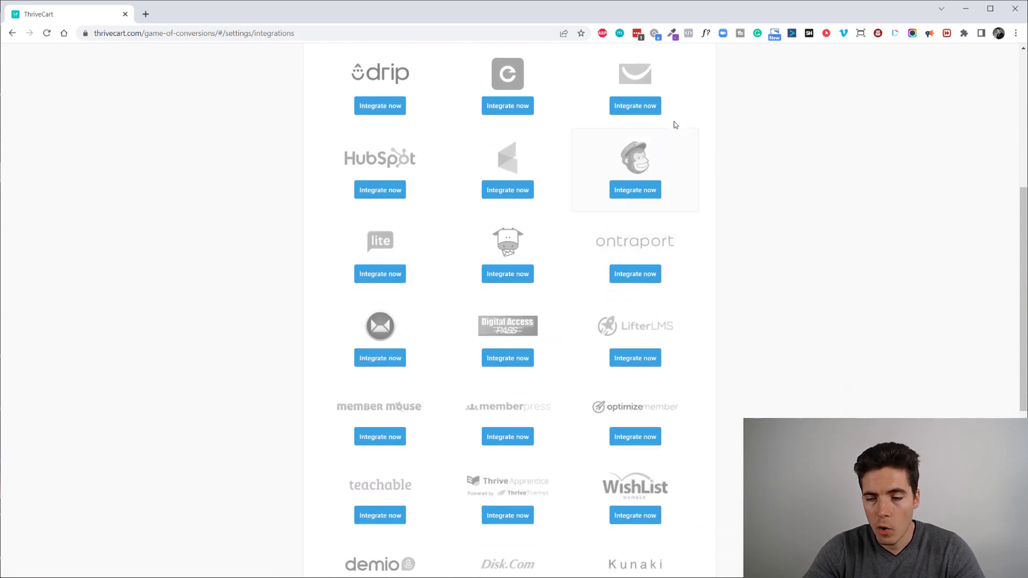
# Look through the remaining membership, webinar, fulfillment and automation integrations, from LifterLMS and Teachable to Demio, Shopify and Zapier.
pyautogui.scroll(-2, 705, 201)
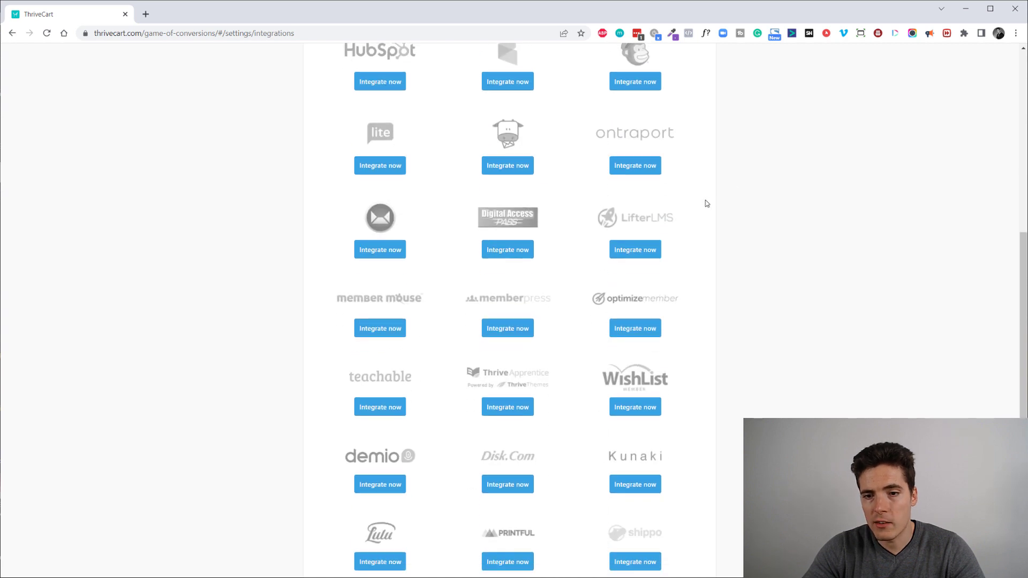
pyautogui.scroll(-3, 691, 225)
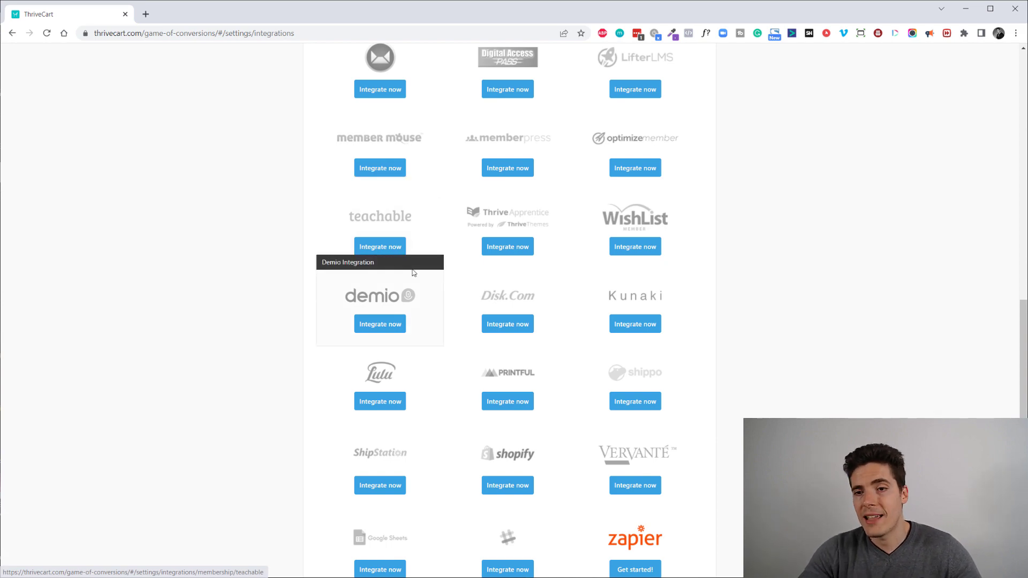
pyautogui.scroll(5, 798, 252)
pyautogui.scroll(6, 806, 270)
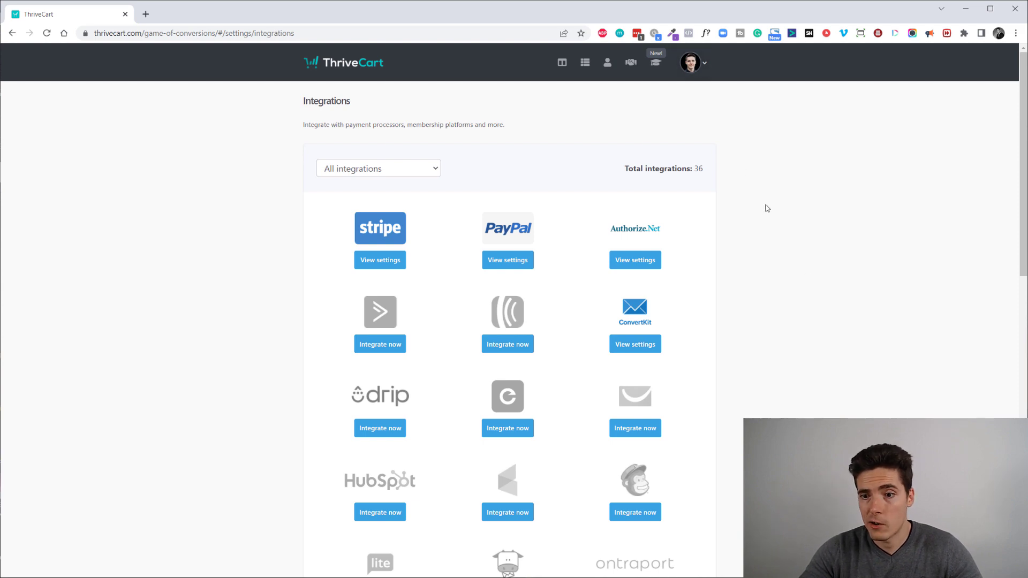
pyautogui.scroll(-11, 766, 206)
pyautogui.scroll(-2, 766, 210)
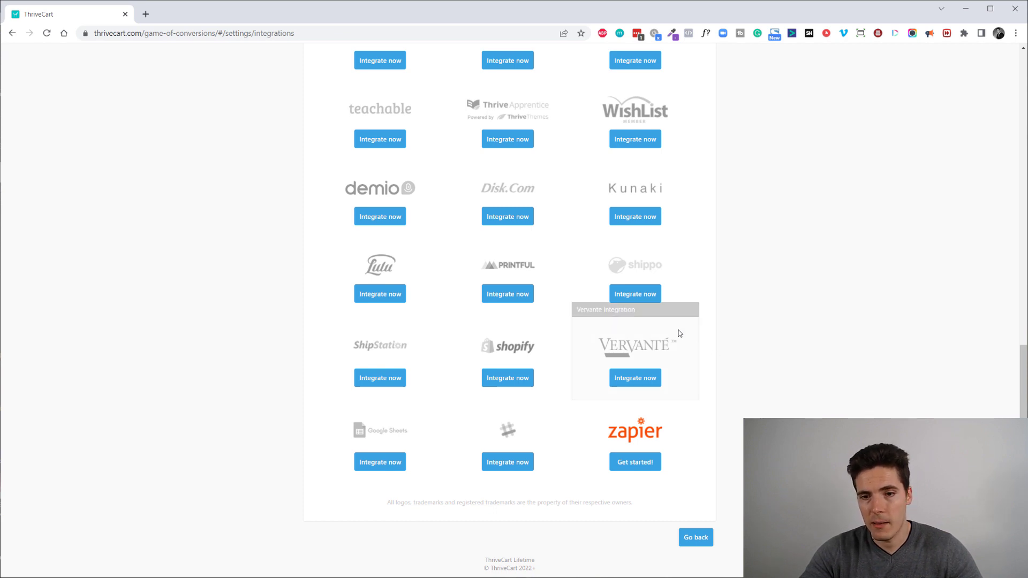
pyautogui.scroll(13, 651, 333)
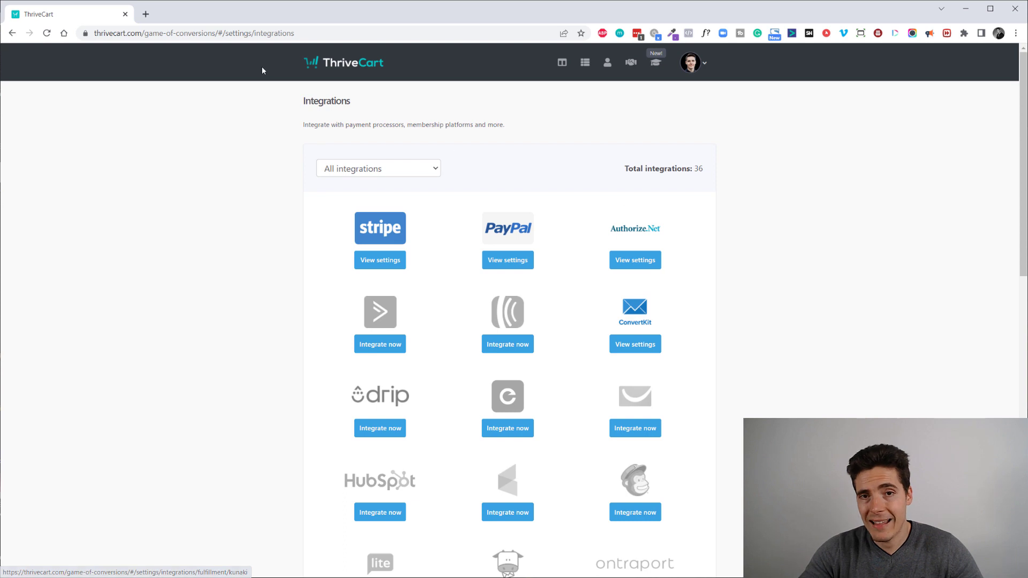
# Examine the checkout URL and affiliate sign-up URL of From 0 to YouTube Ads HERO, and return to the product list.
pyautogui.click(584, 64)
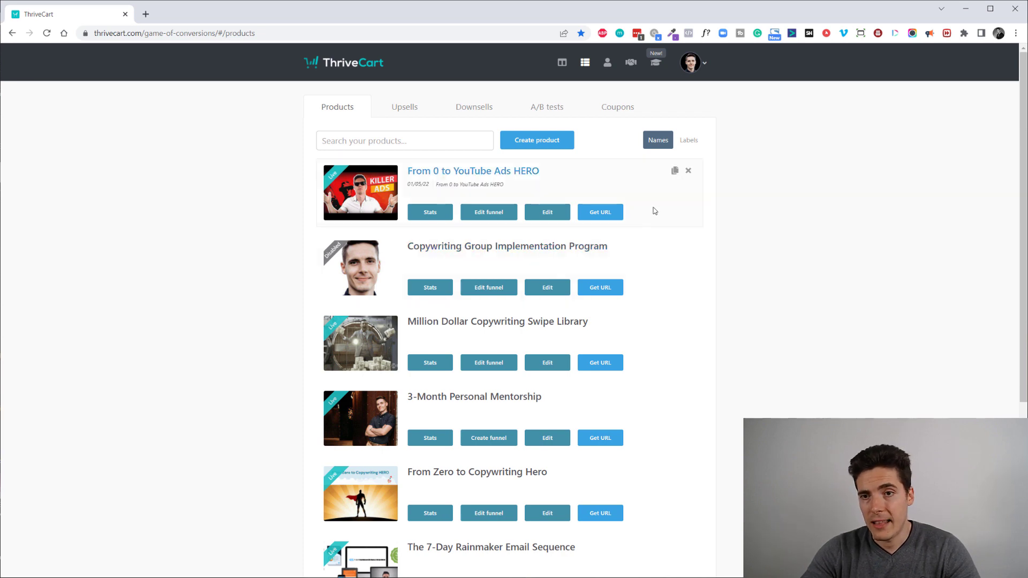
pyautogui.click(610, 218)
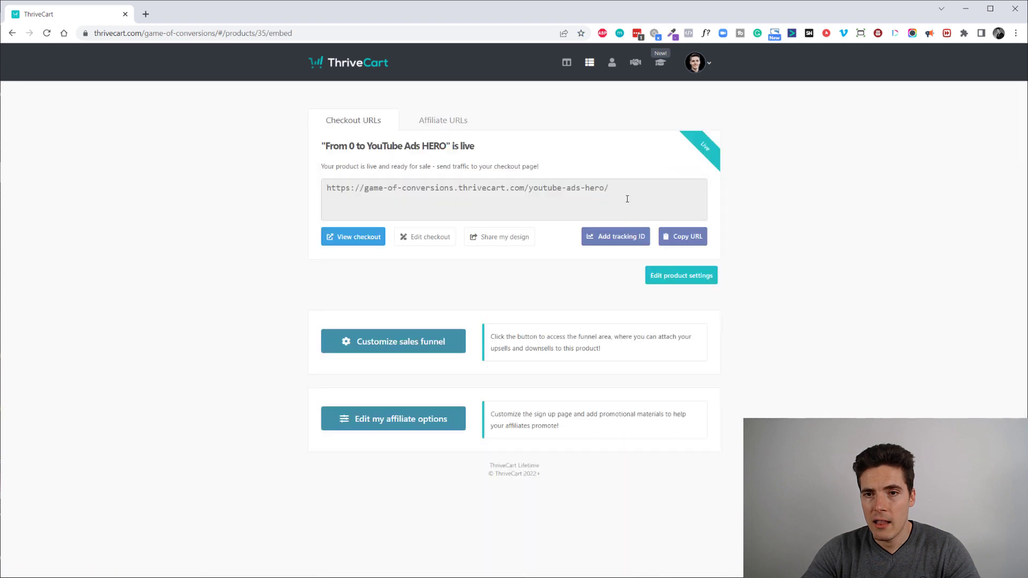
pyautogui.click(431, 123)
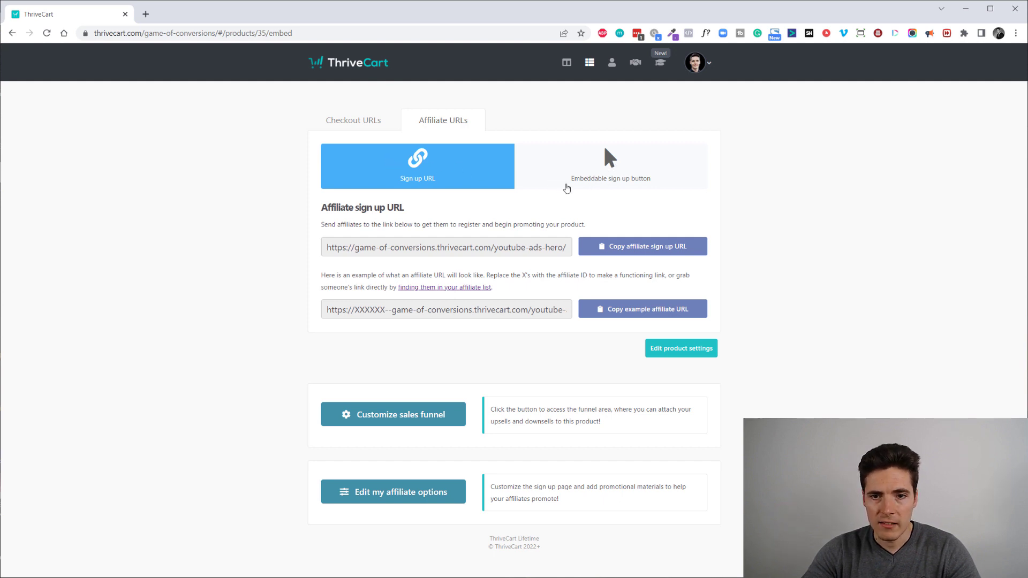
pyautogui.moveTo(361, 250); pyautogui.dragTo(567, 246)
pyautogui.click(529, 243)
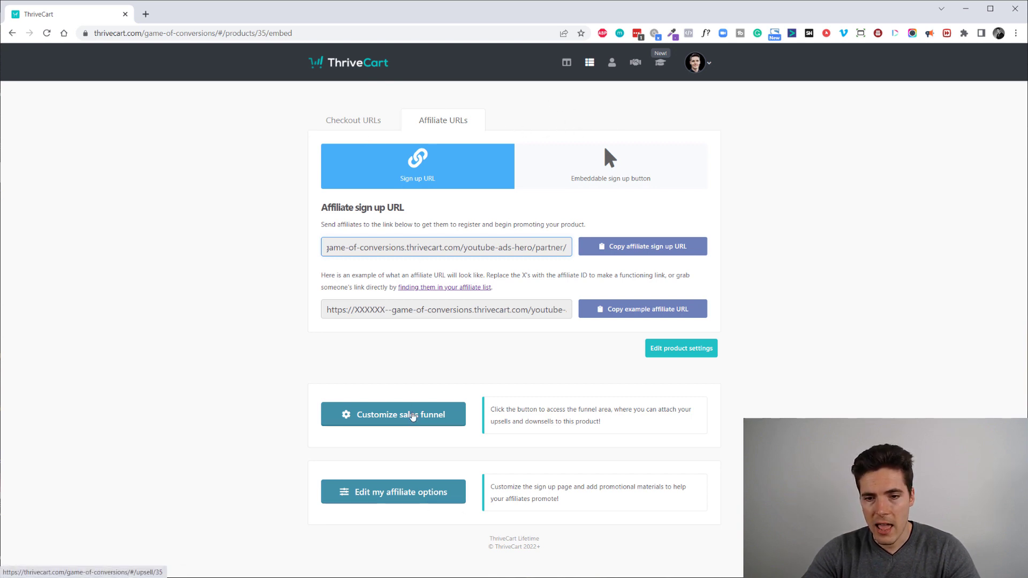
pyautogui.click(367, 132)
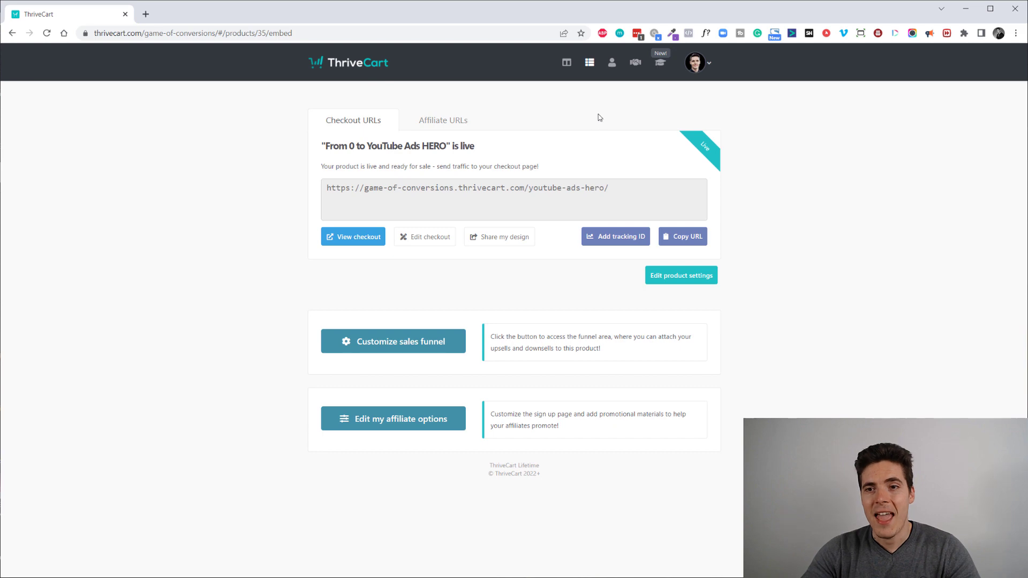
pyautogui.click(589, 62)
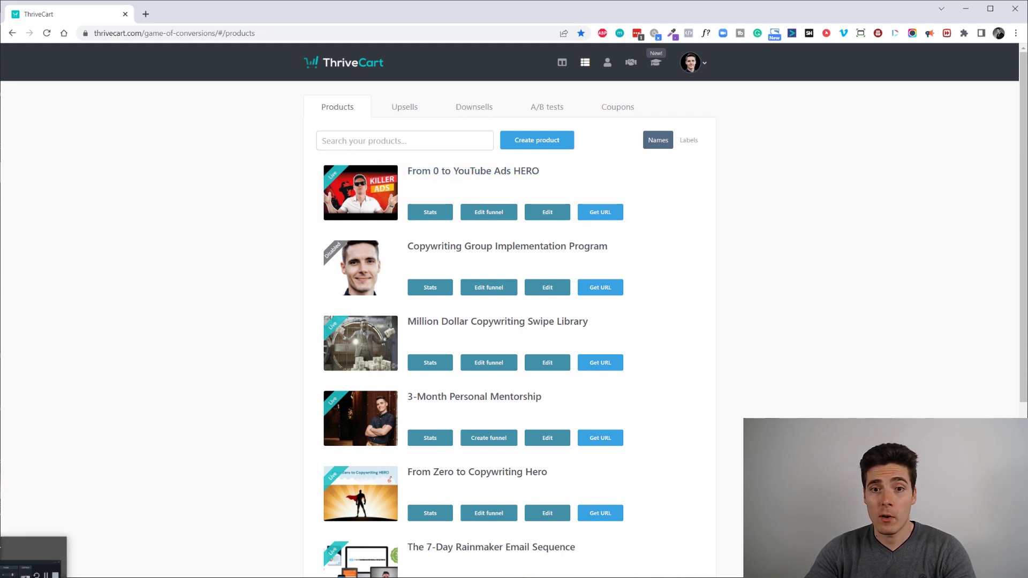
pyautogui.click(1, 548)
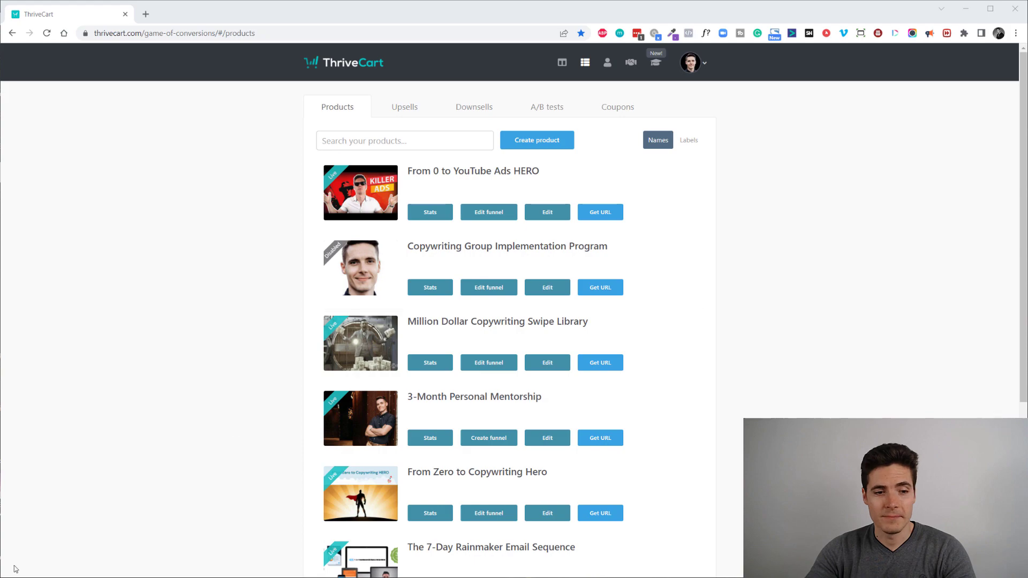